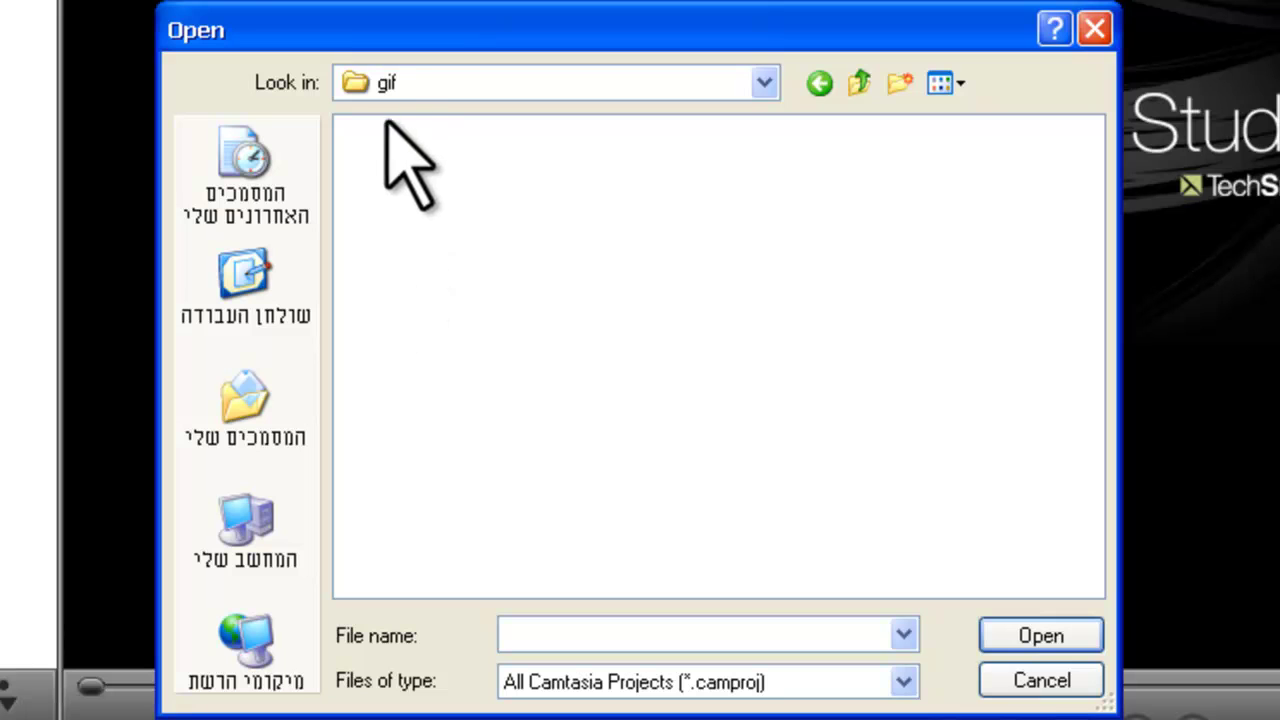
{"action": "left_click", "coordinate": [668, 681]}
{"action": "left_click", "coordinate": [668, 703]}
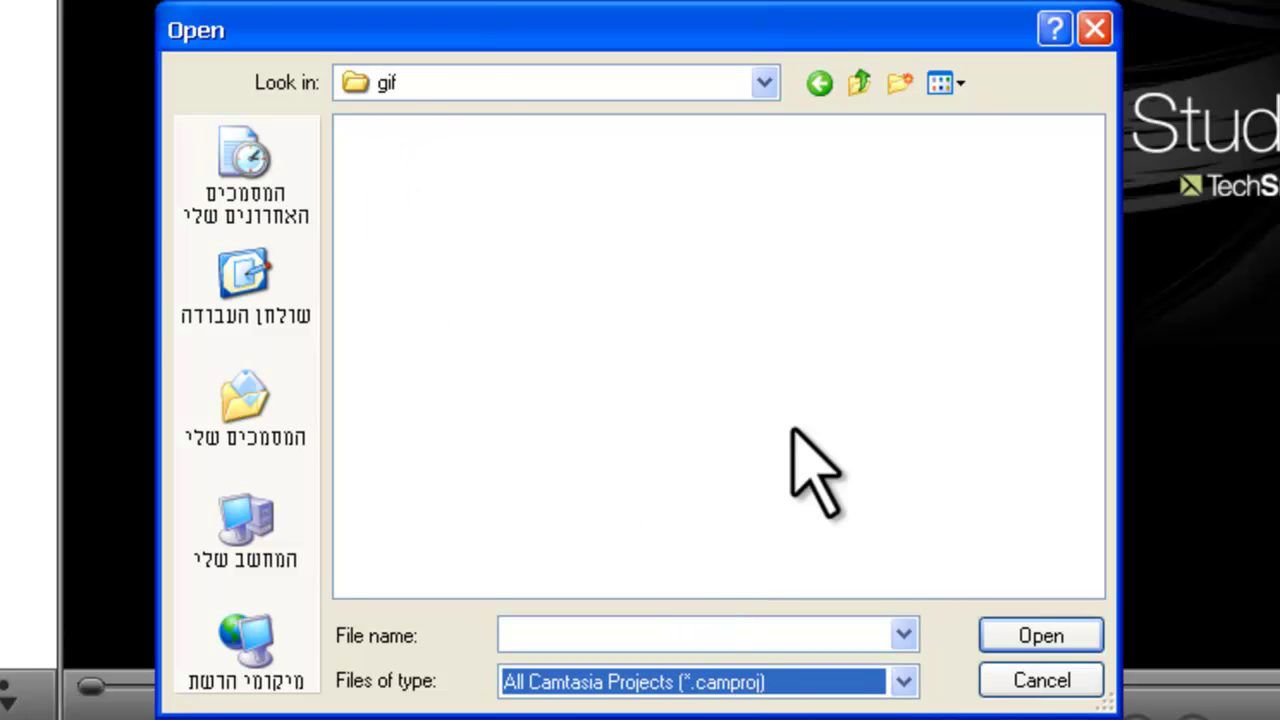
{"action": "left_click", "coordinate": [858, 84]}
{"action": "double_click", "coordinate": [400, 340]}
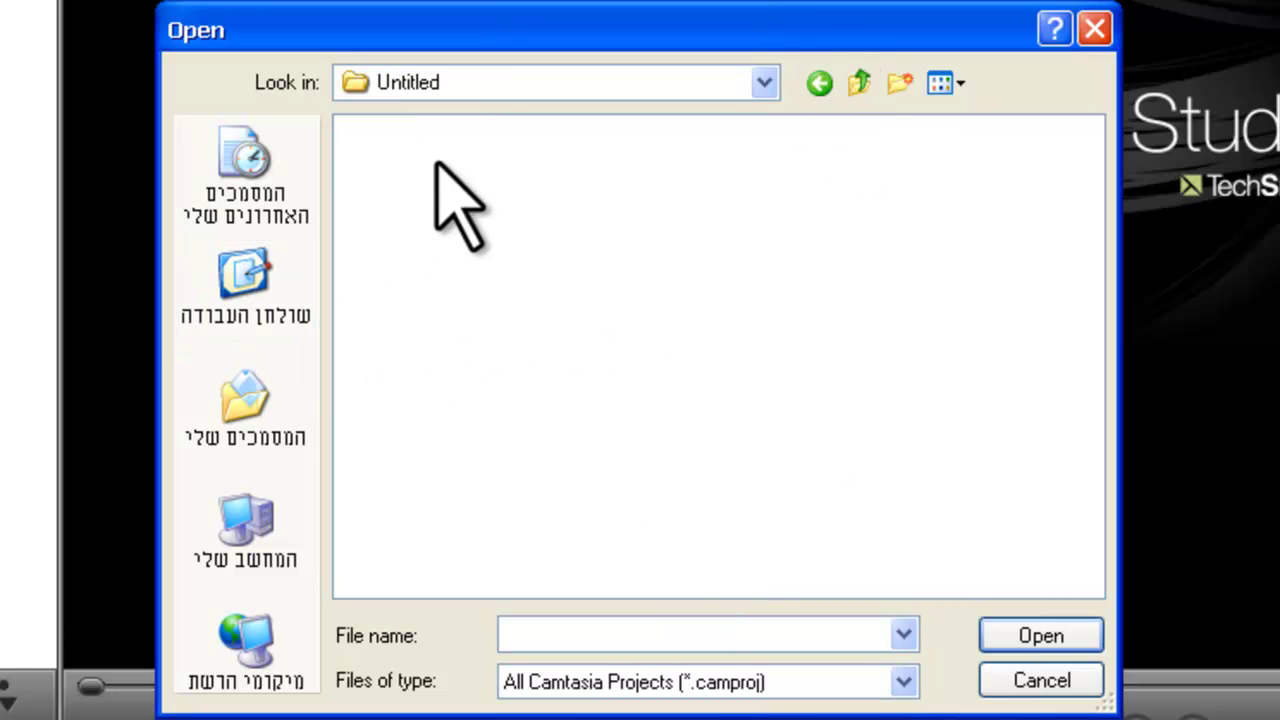
{"action": "left_click", "coordinate": [828, 80]}
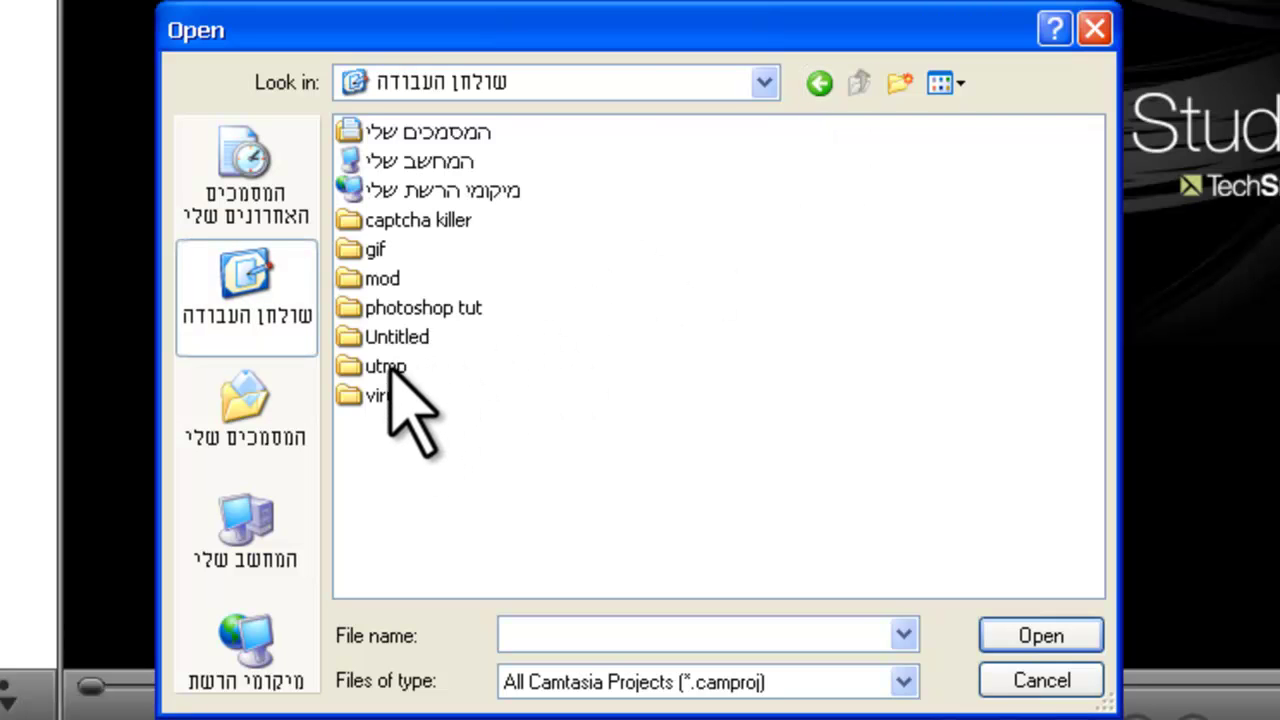
{"action": "double_click", "coordinate": [424, 308]}
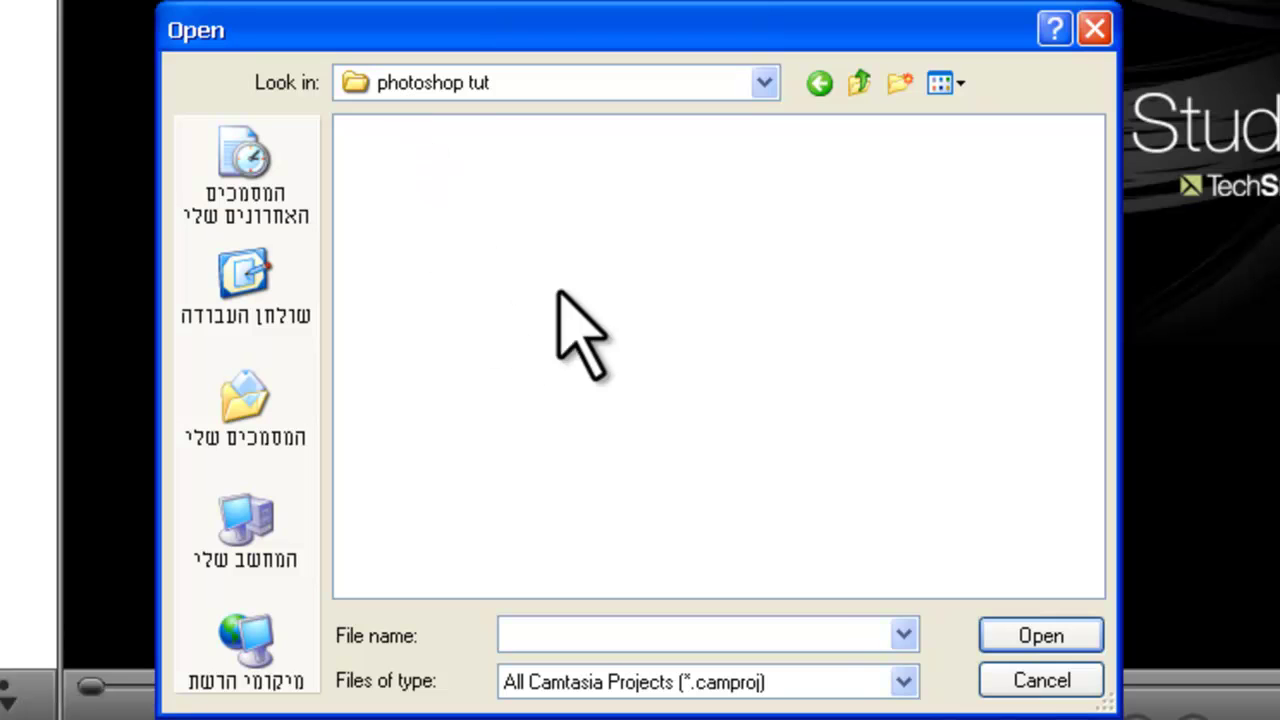
{"action": "left_click", "coordinate": [860, 681]}
{"action": "left_click", "coordinate": [860, 705]}
{"action": "left_click", "coordinate": [806, 500]}
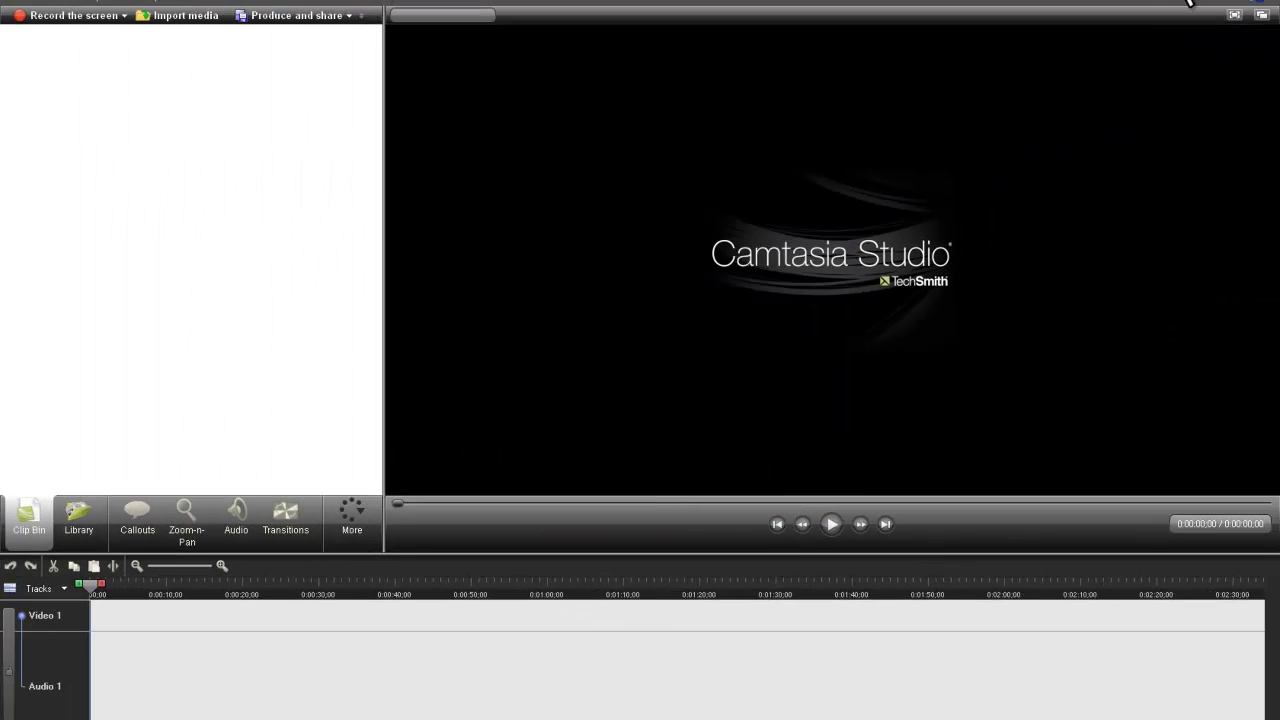
{"action": "left_click", "coordinate": [1236, 6]}
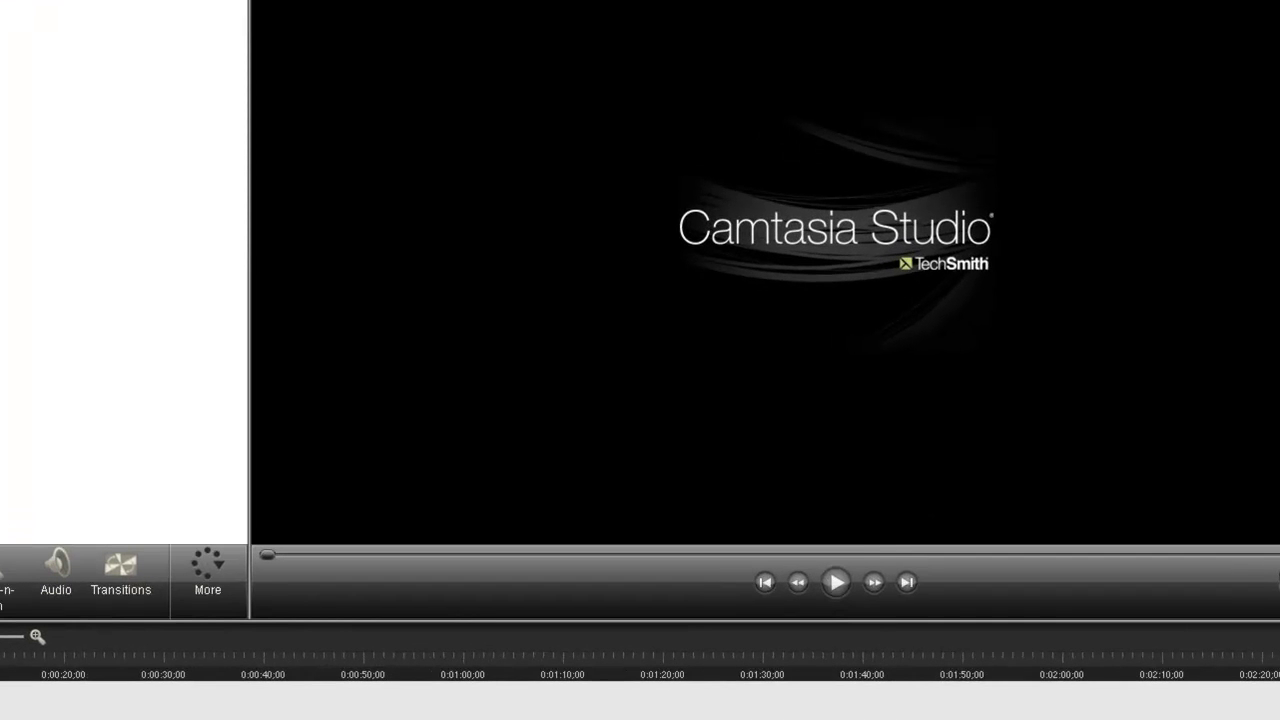
{"action": "key", "text": "ctrl+o"}
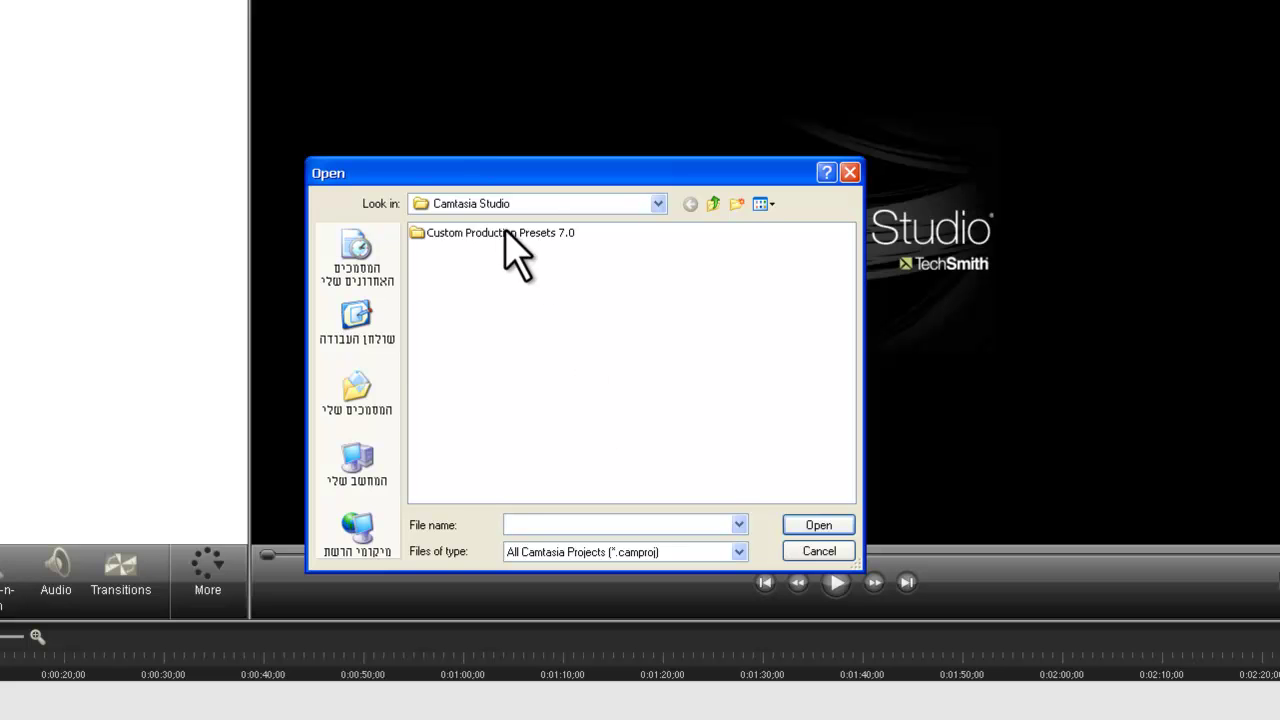
{"action": "left_click", "coordinate": [335, 320]}
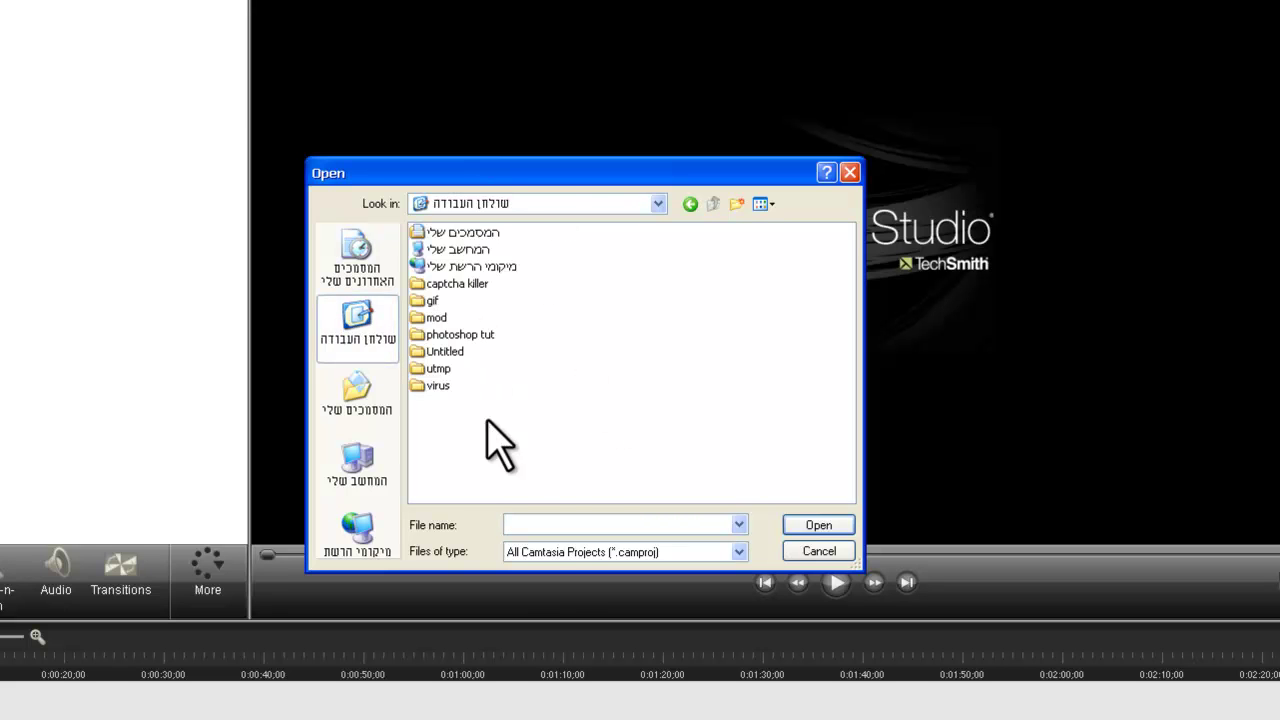
{"action": "left_click", "coordinate": [570, 552]}
{"action": "left_click", "coordinate": [620, 571]}
{"action": "left_click", "coordinate": [437, 385]}
{"action": "double_click", "coordinate": [455, 322]}
{"action": "left_click", "coordinate": [921, 521]}
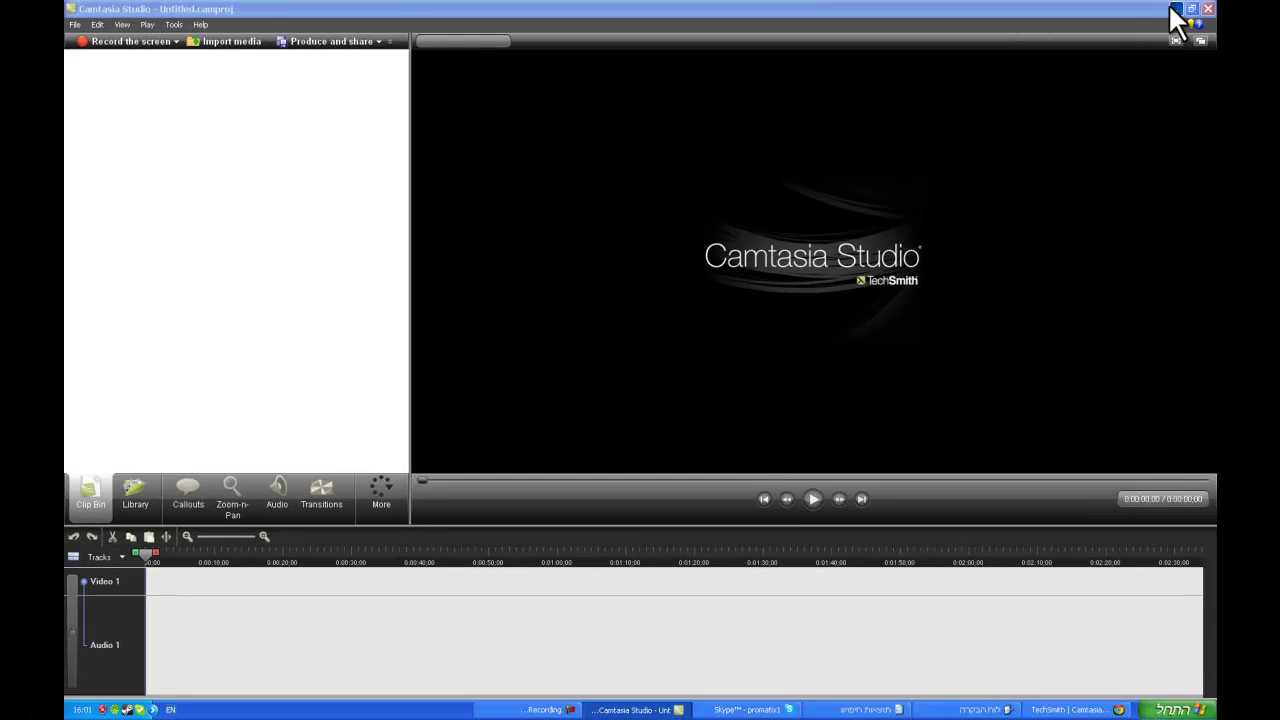
Try to bring photoshop tut.mp4 from the photoshop tut folder into the Camtasia Studio timeline
{"action": "left_click", "coordinate": [1175, 9]}
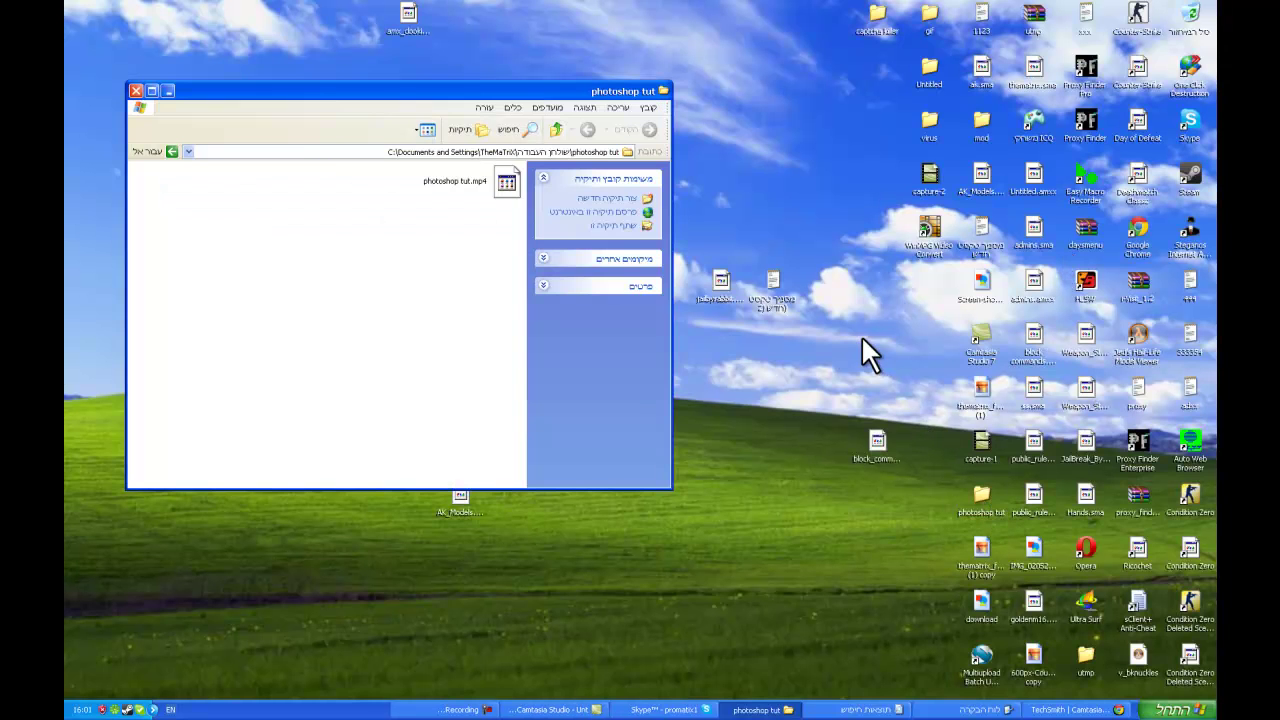
{"action": "left_click", "coordinate": [506, 195]}
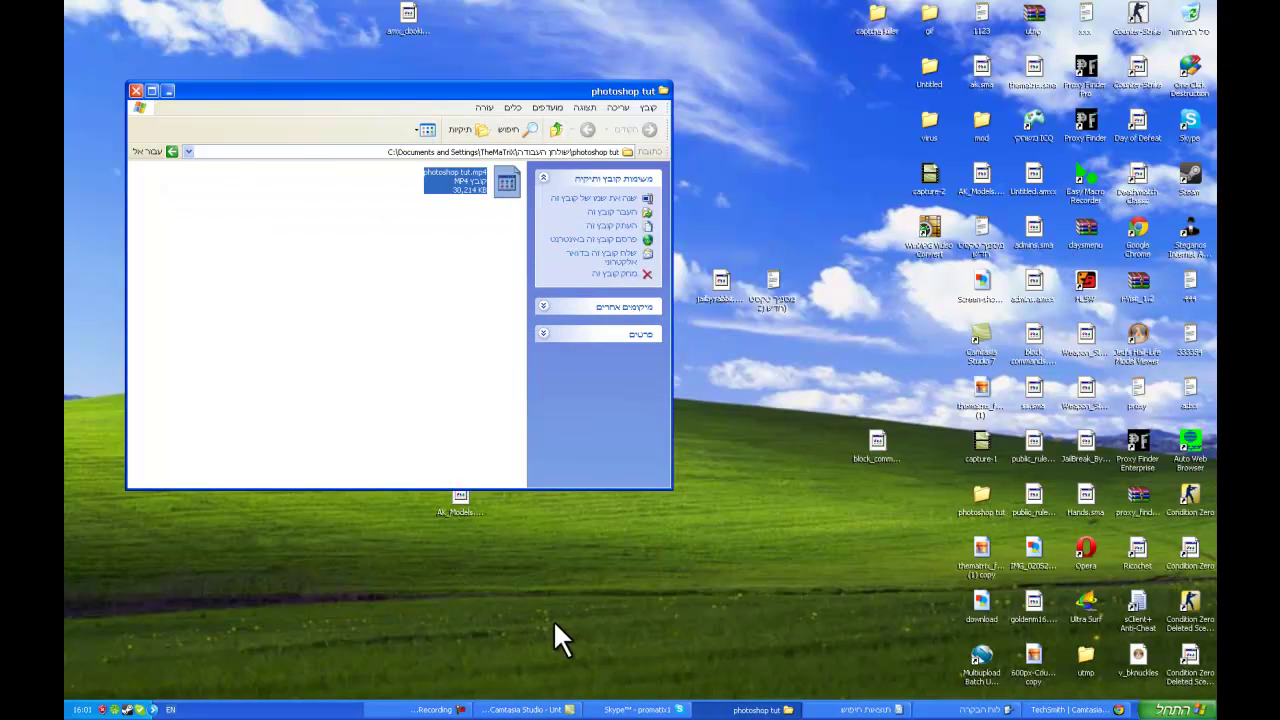
{"action": "left_click", "coordinate": [535, 710]}
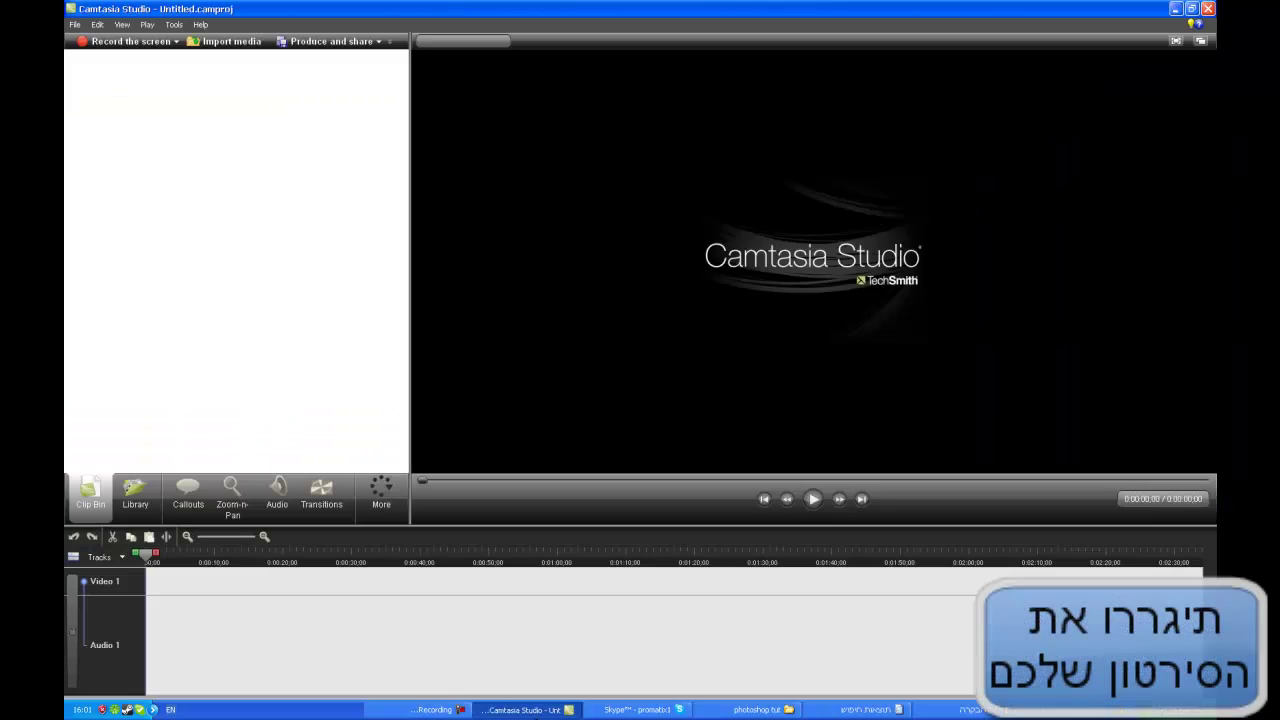
{"action": "left_click", "coordinate": [543, 709]}
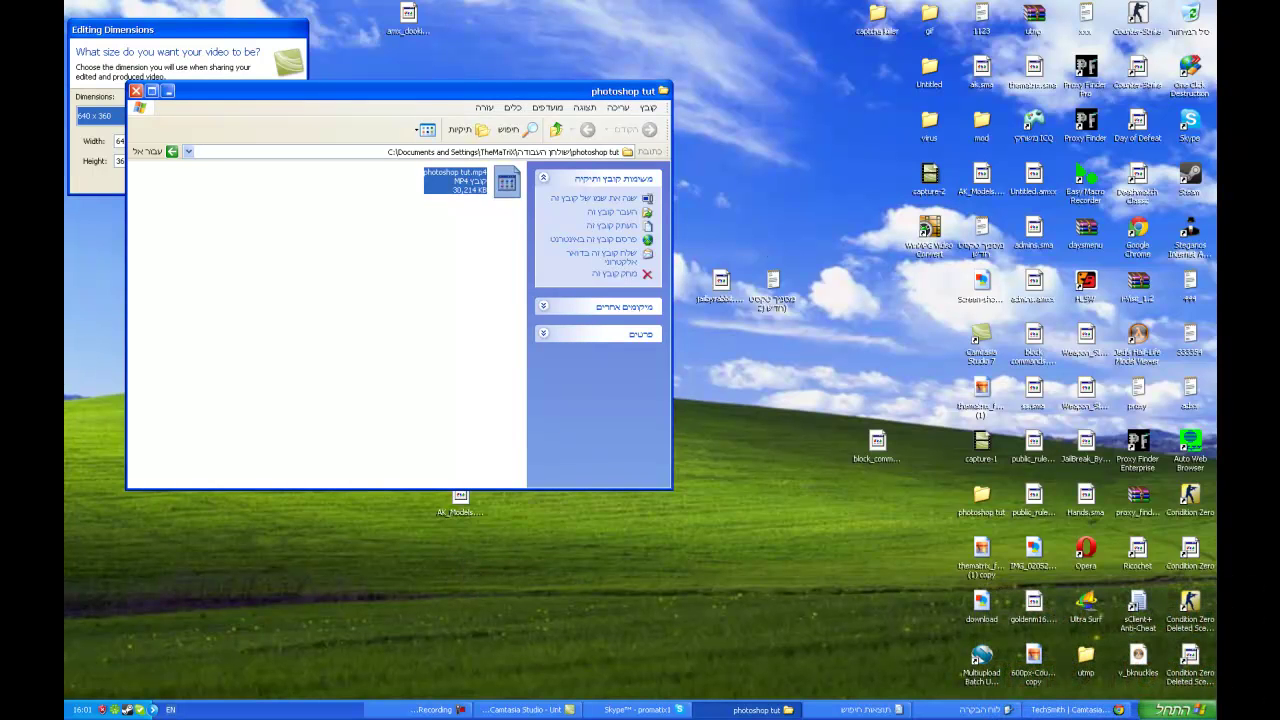
{"action": "left_click", "coordinate": [527, 709]}
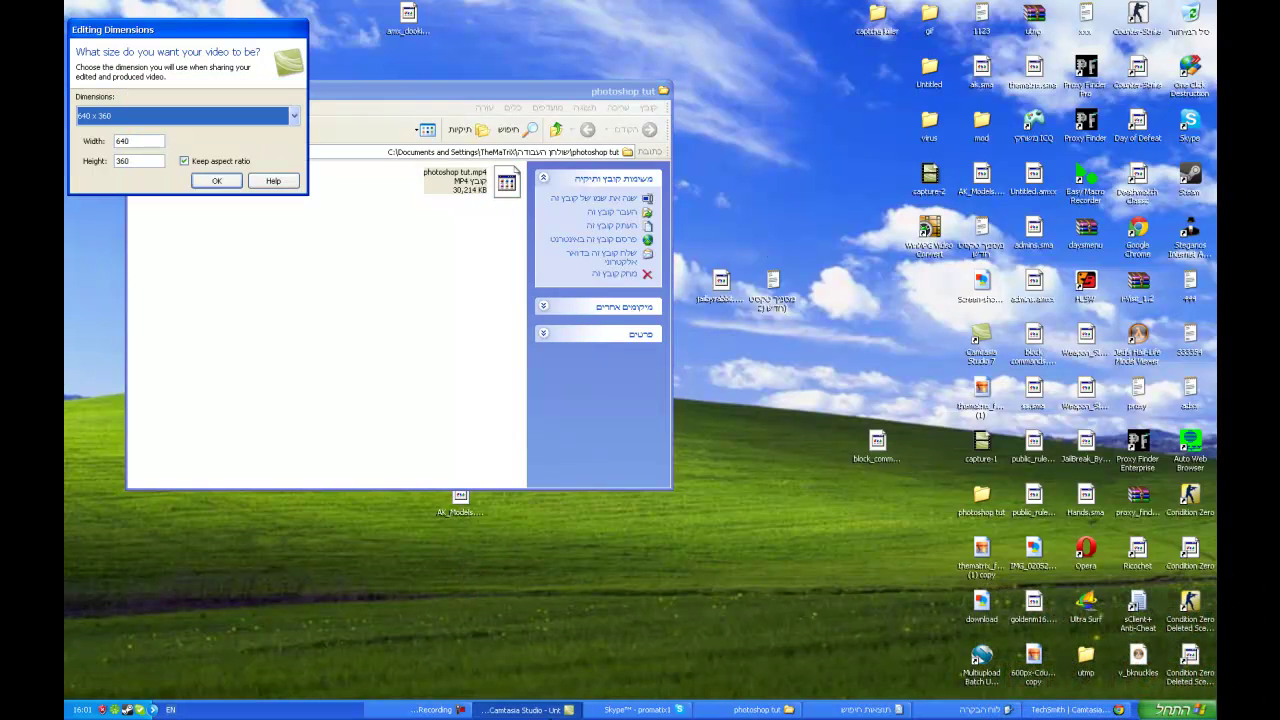
Accept the 640 x 360 editing dimensions and place the capture-2 recording from the desktop on the Video 1 track
{"action": "left_click", "coordinate": [708, 490]}
{"action": "left_click", "coordinate": [240, 182]}
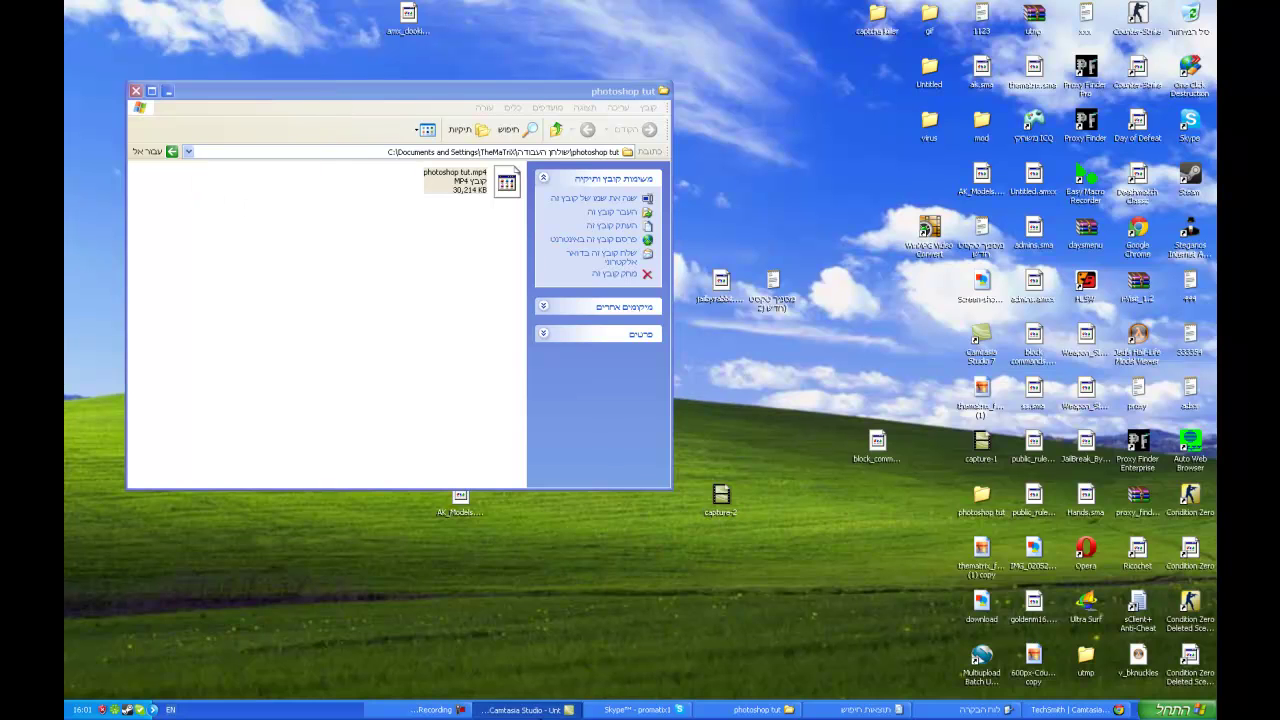
{"action": "left_click_drag", "start_coordinate": [507, 182], "coordinate": [346, 618]}
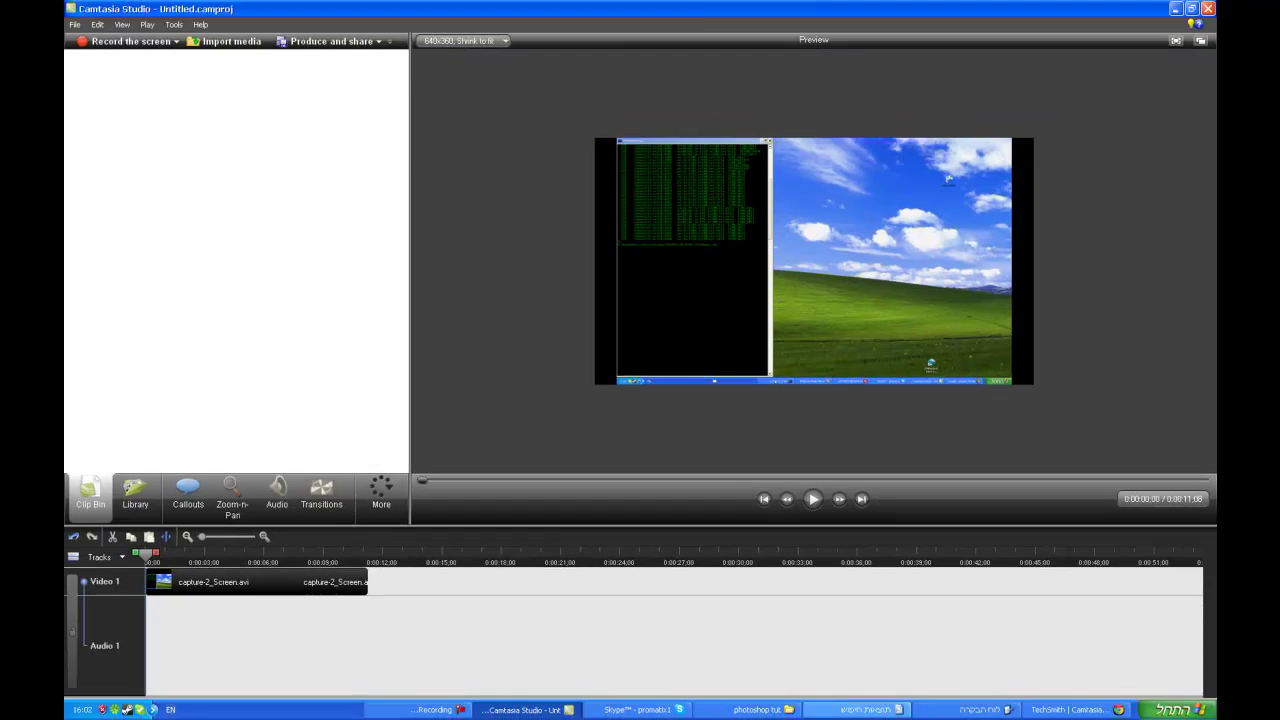
Add the song Linkin Park - One Step Closer Lyrics from the Downloads folder to the start of the Audio 2 track
{"action": "left_click", "coordinate": [830, 706]}
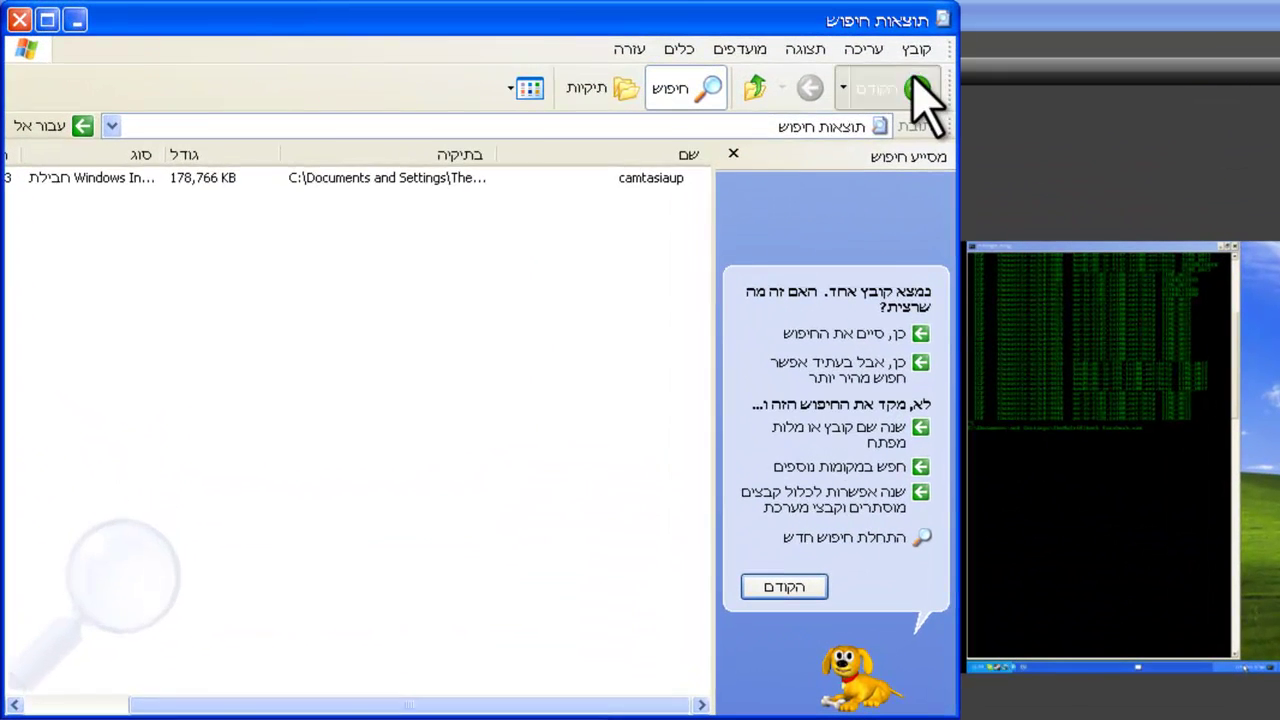
{"action": "left_click", "coordinate": [588, 50]}
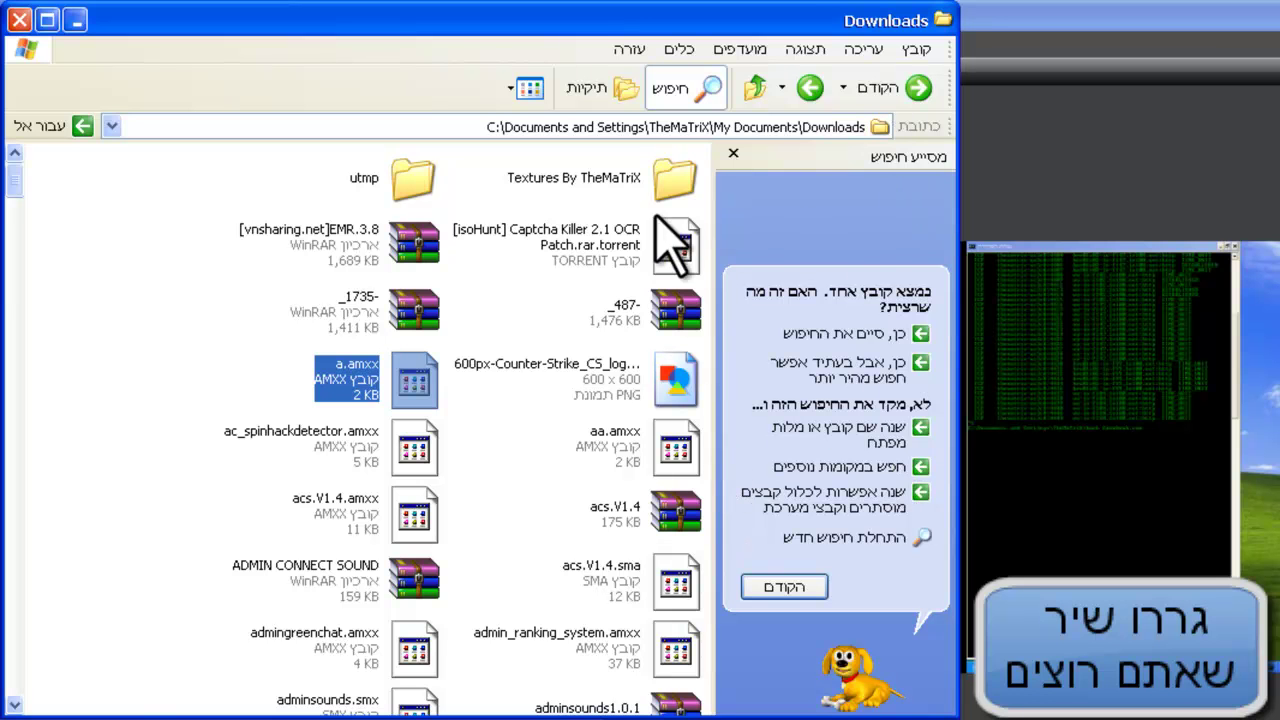
{"action": "scroll", "coordinate": [430, 325], "scroll_direction": "down", "scroll_amount": 20}
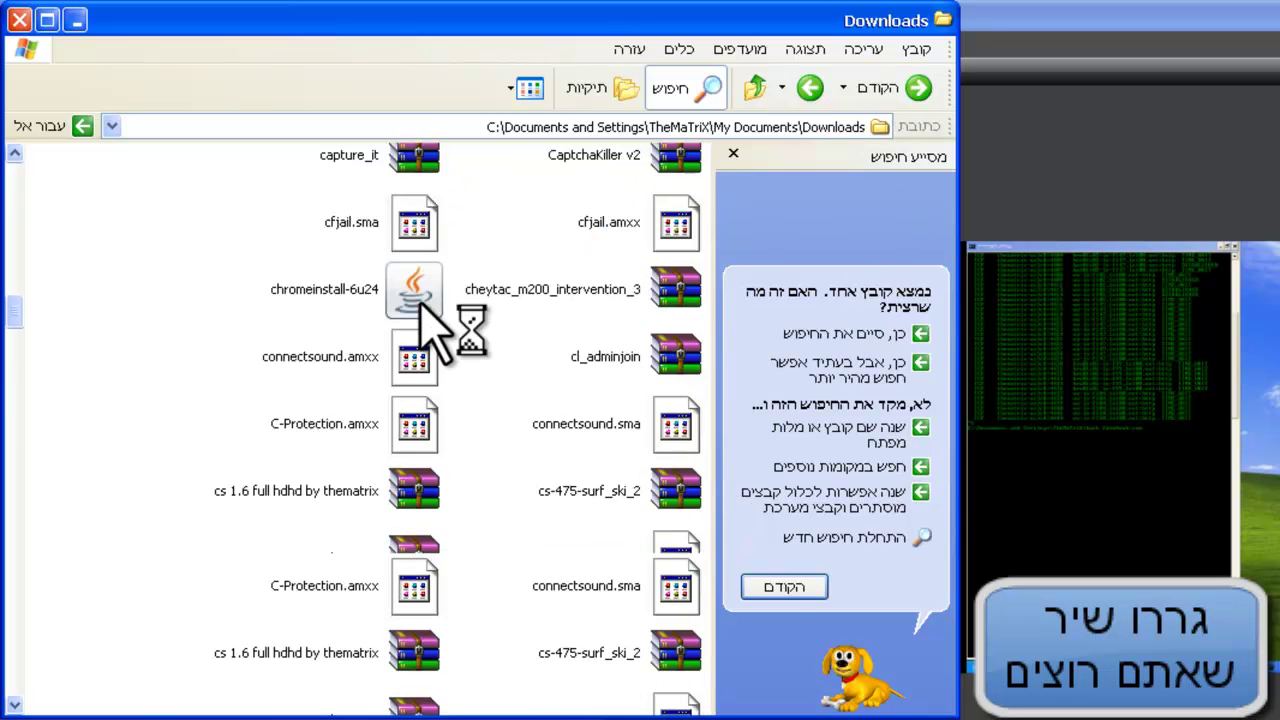
{"action": "scroll", "coordinate": [430, 320], "scroll_direction": "down", "scroll_amount": 5}
{"action": "scroll", "coordinate": [430, 325], "scroll_direction": "up", "scroll_amount": 4}
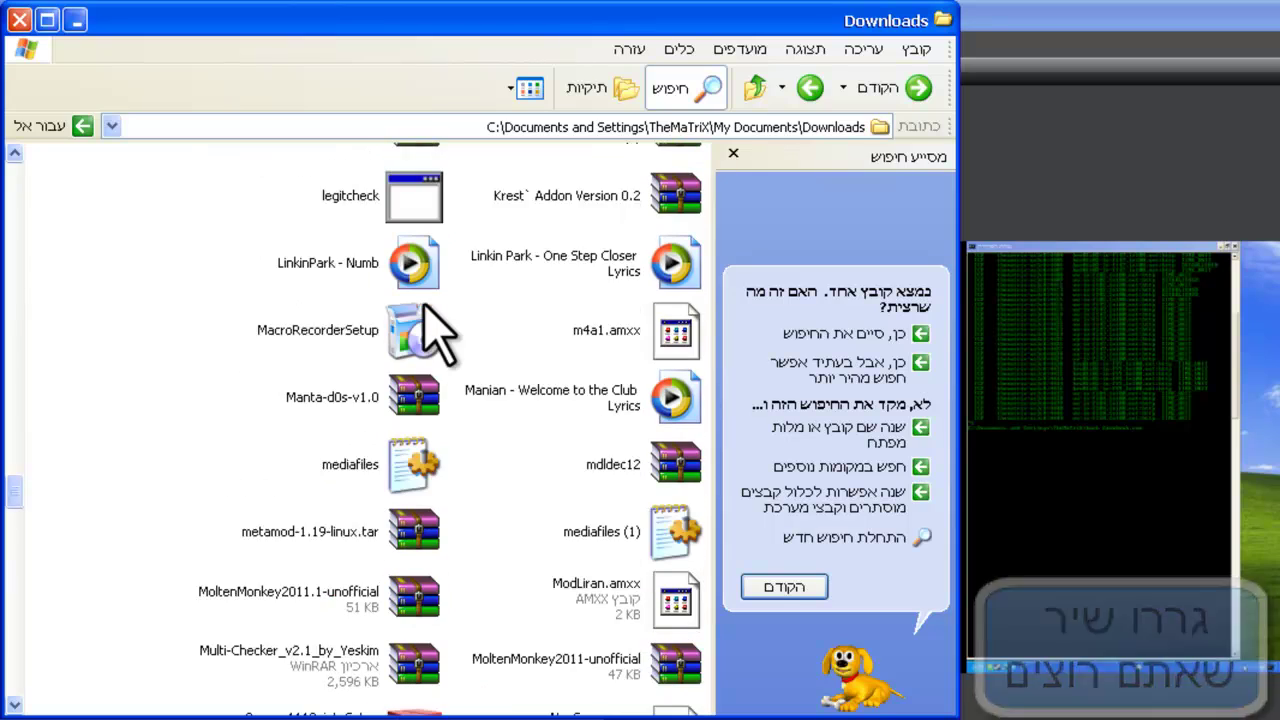
{"action": "left_click", "coordinate": [605, 275]}
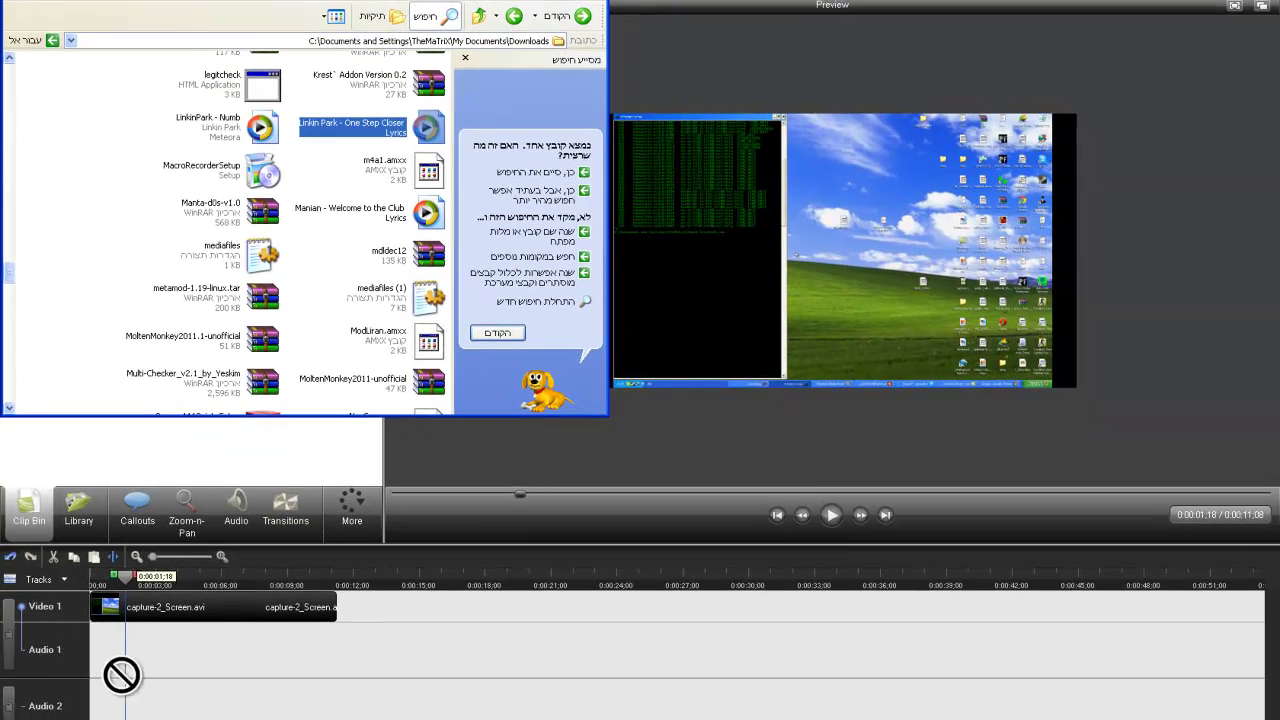
{"action": "left_click_drag", "start_coordinate": [121, 675], "coordinate": [93, 685]}
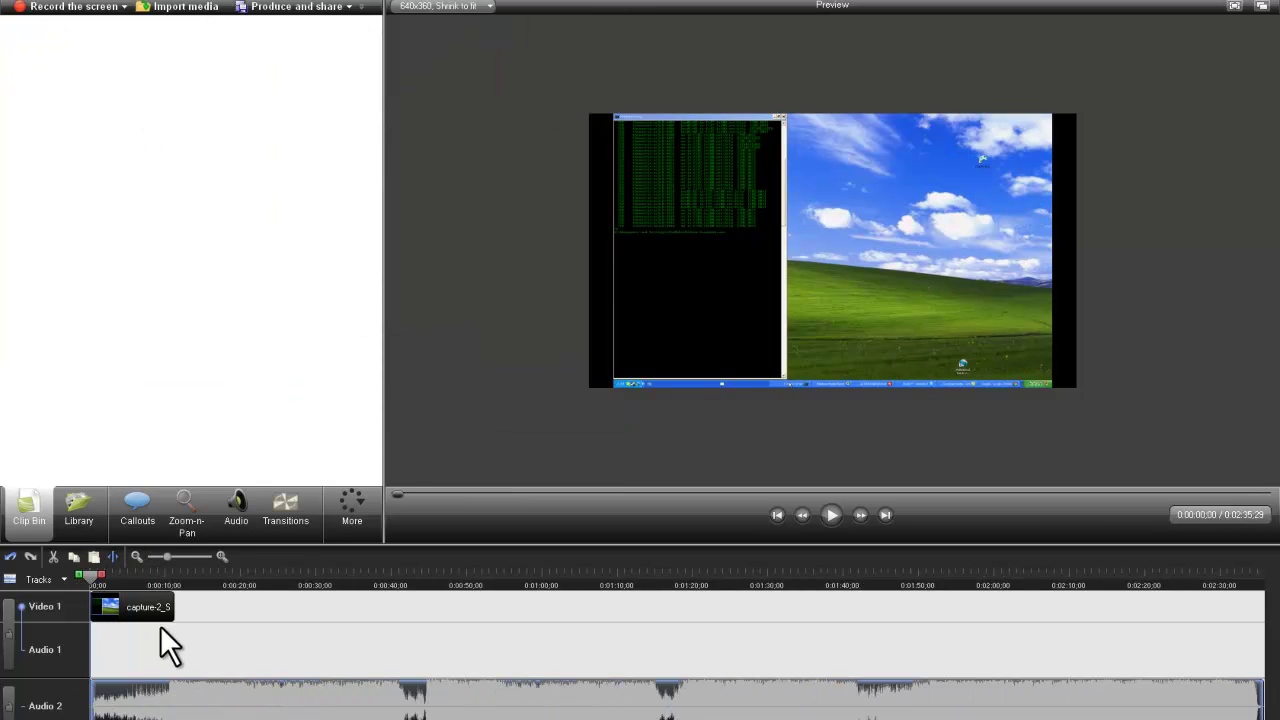
Add a zoom to the capture-2 clip framing the command prompt text at 89% scale, and move its keyframe to the 1-second mark
{"action": "left_click_drag", "start_coordinate": [172, 604], "coordinate": [208, 612]}
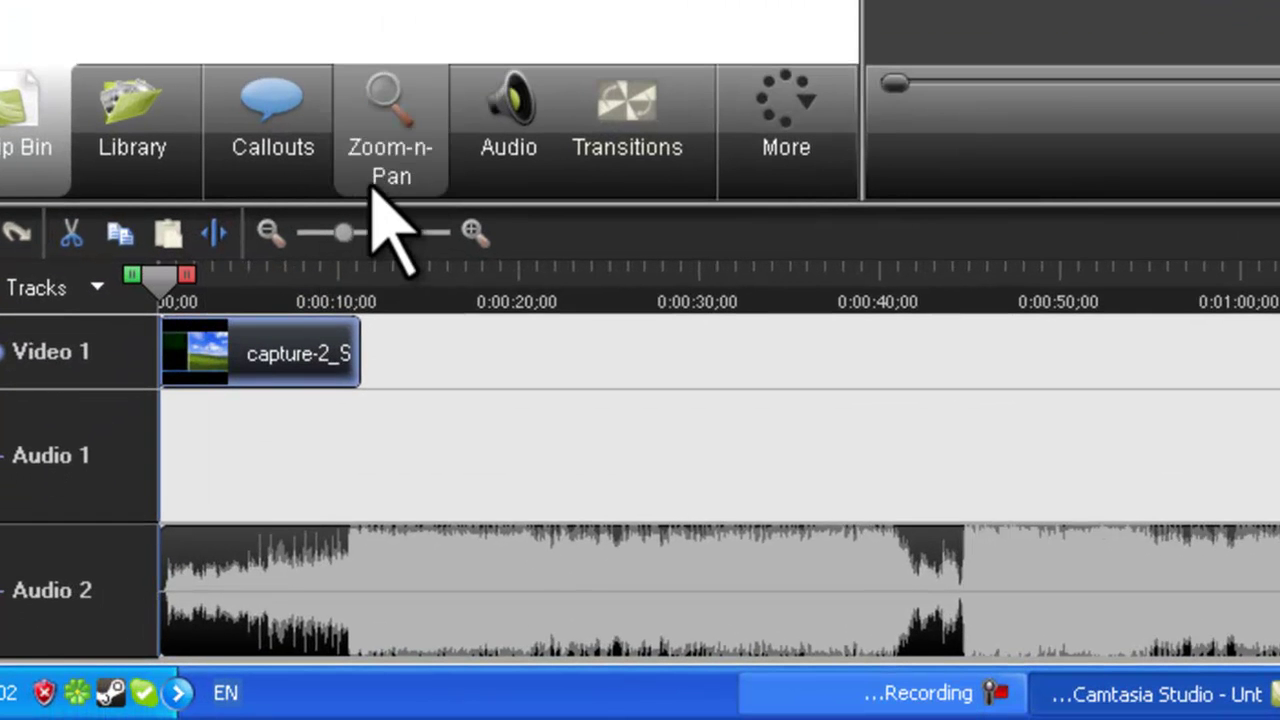
{"action": "left_click", "coordinate": [226, 445]}
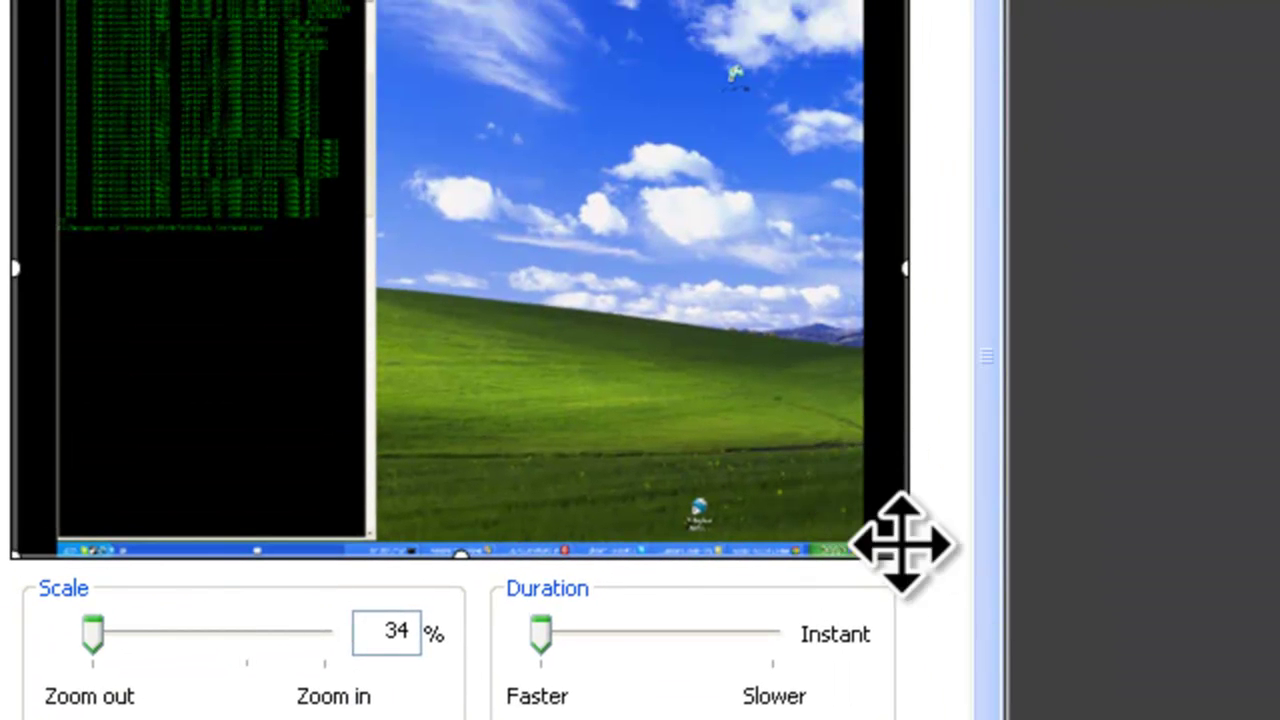
{"action": "left_click_drag", "start_coordinate": [905, 548], "coordinate": [251, 271]}
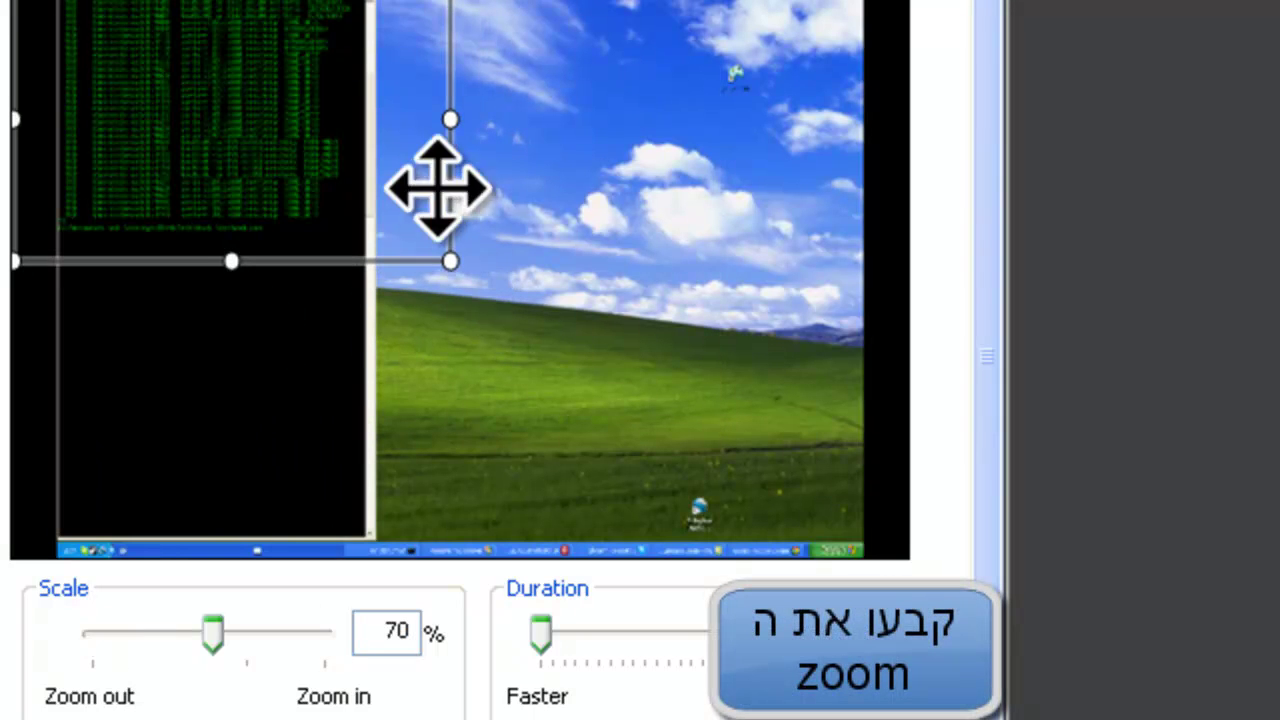
{"action": "left_click_drag", "start_coordinate": [443, 127], "coordinate": [357, 128]}
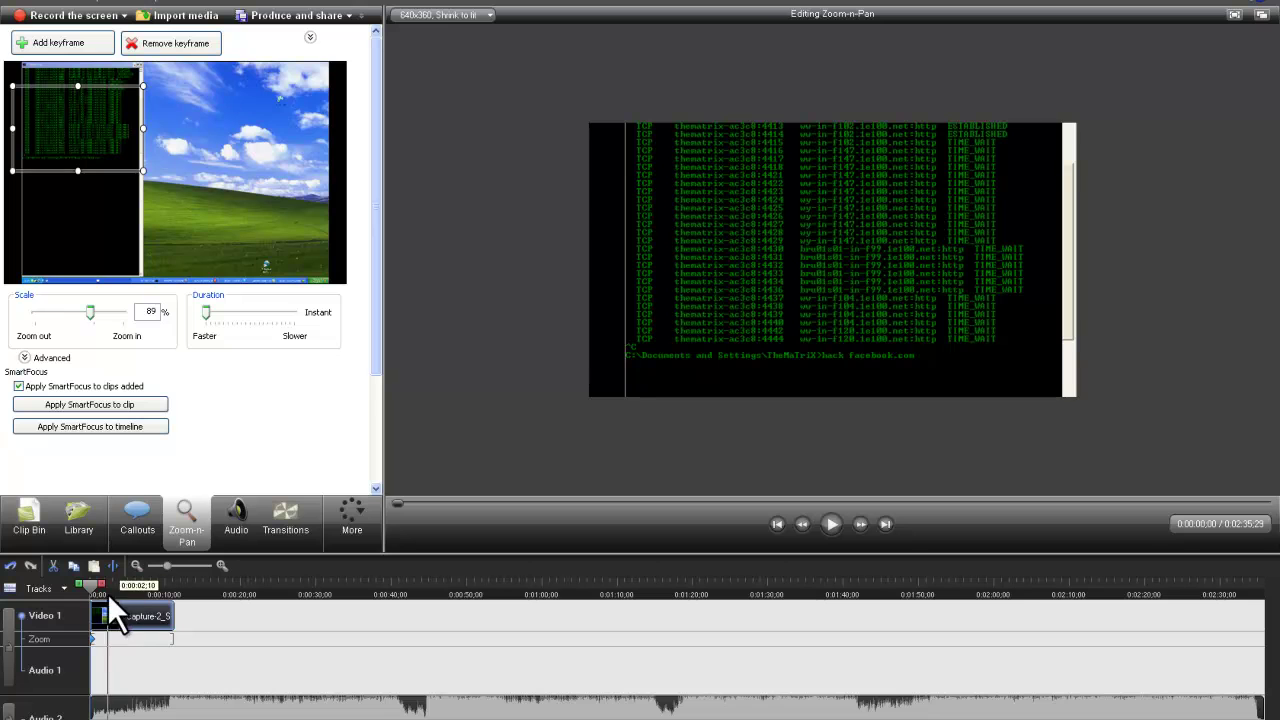
{"action": "left_click_drag", "start_coordinate": [93, 640], "coordinate": [97, 639]}
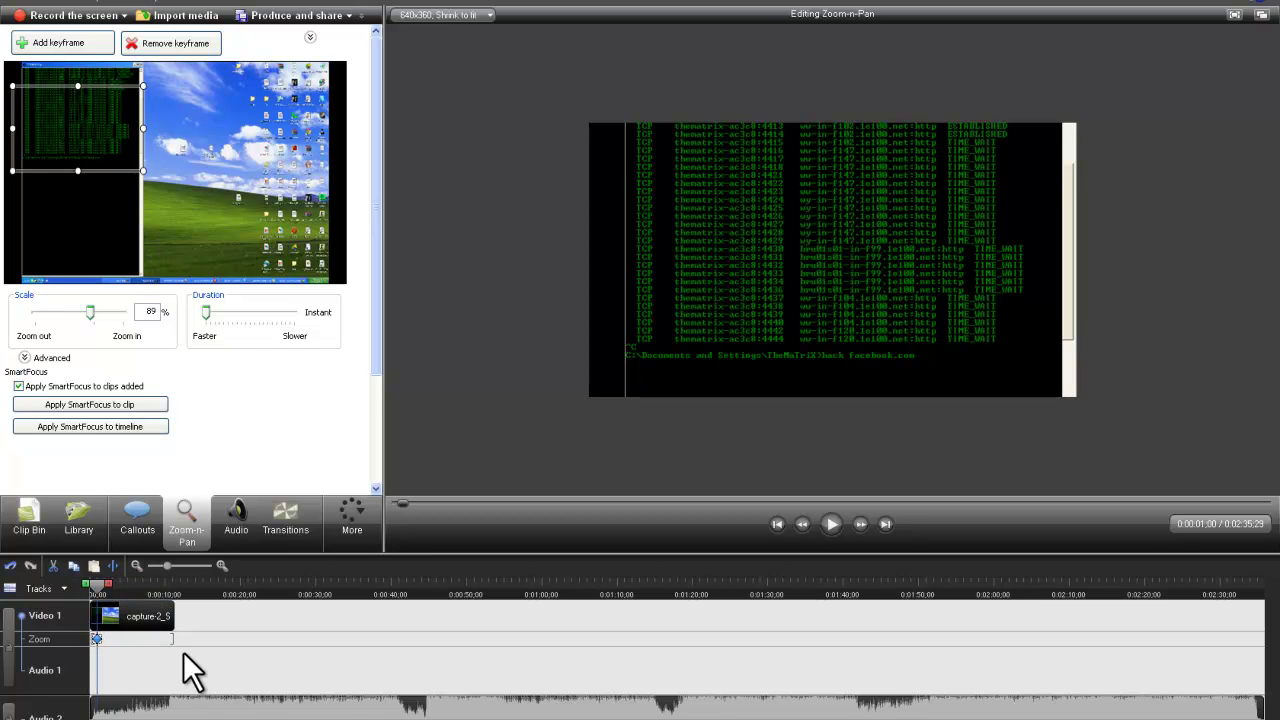
Add a pointy arrow callout over the command prompt text, about 66 wide and 90 high, at about X 434, Y 134
{"action": "left_click", "coordinate": [137, 528]}
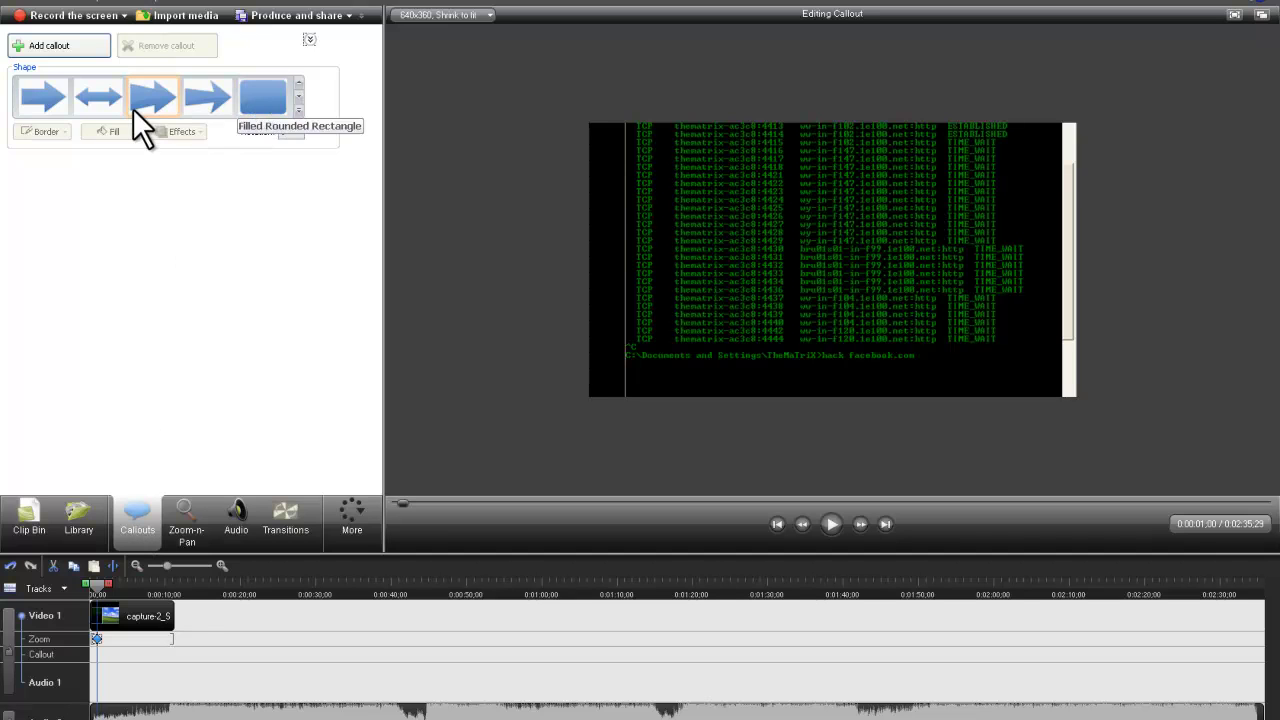
{"action": "left_click", "coordinate": [222, 110]}
{"action": "left_click_drag", "start_coordinate": [648, 228], "coordinate": [578, 250]}
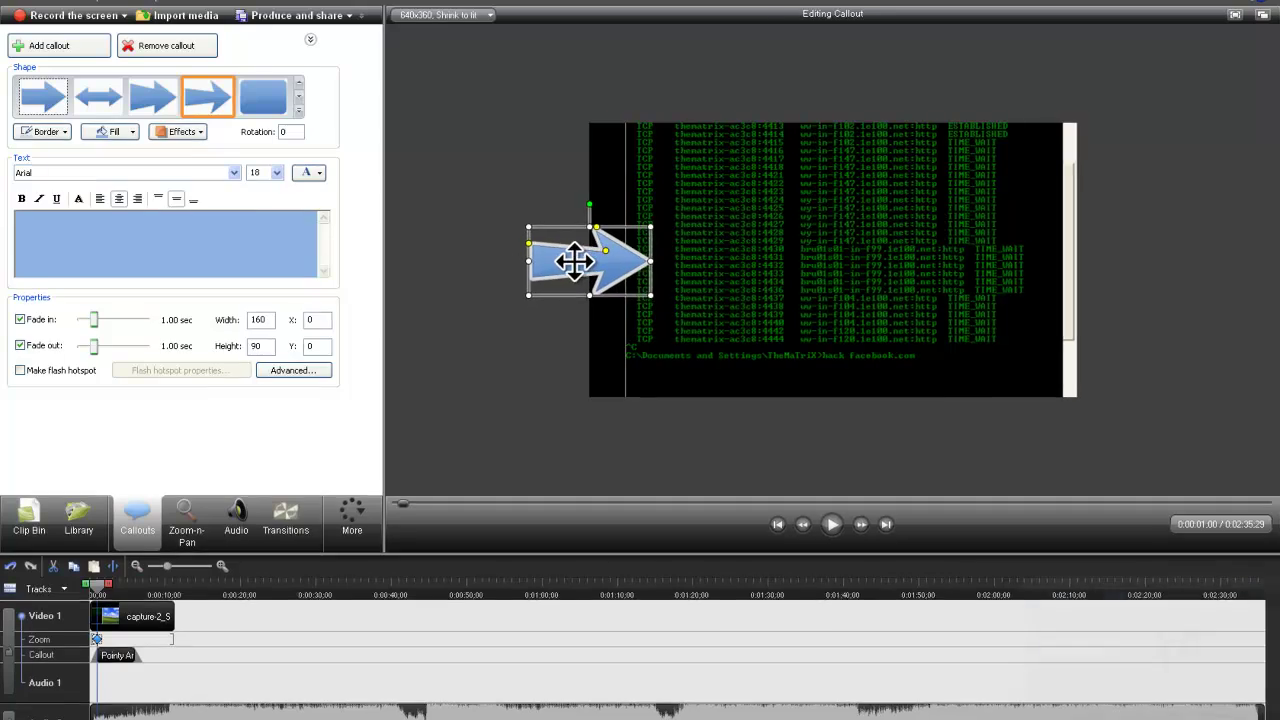
{"action": "left_click_drag", "start_coordinate": [678, 310], "coordinate": [740, 320]}
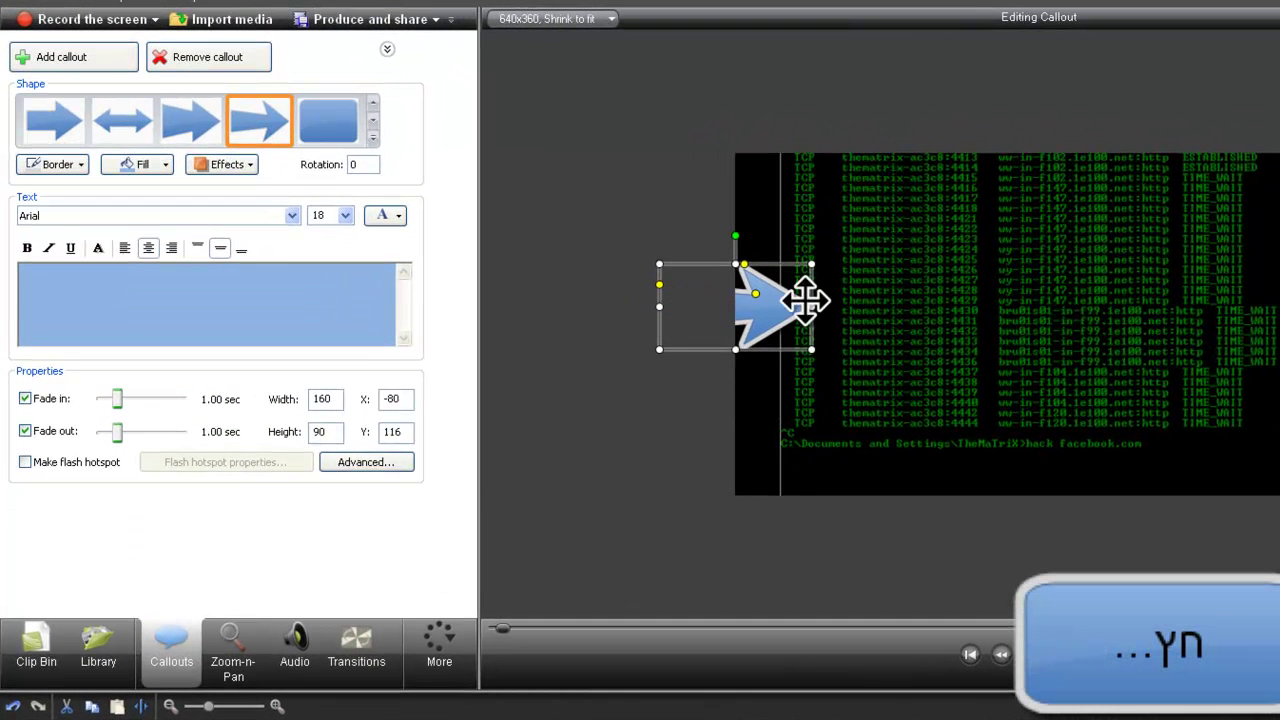
{"action": "left_click_drag", "start_coordinate": [810, 302], "coordinate": [1187, 323]}
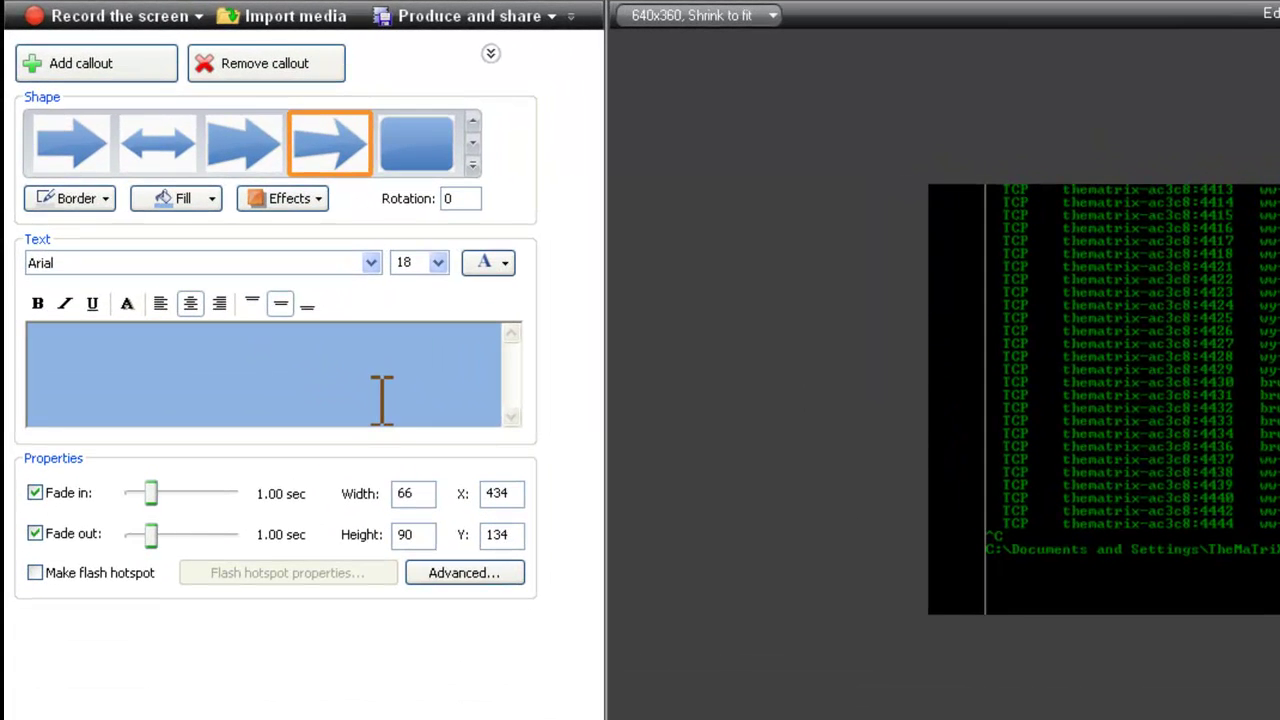
Set the arrow callout's text to TheMaTriX, then widen and reposition the arrow so the whole text fits
{"action": "type", "text": "a"}
{"action": "type", "text": "mit"}
{"action": "key", "text": "BackSpace"}
{"action": "key", "text": "ctrl+a"}
{"action": "type", "text": "TheM"}
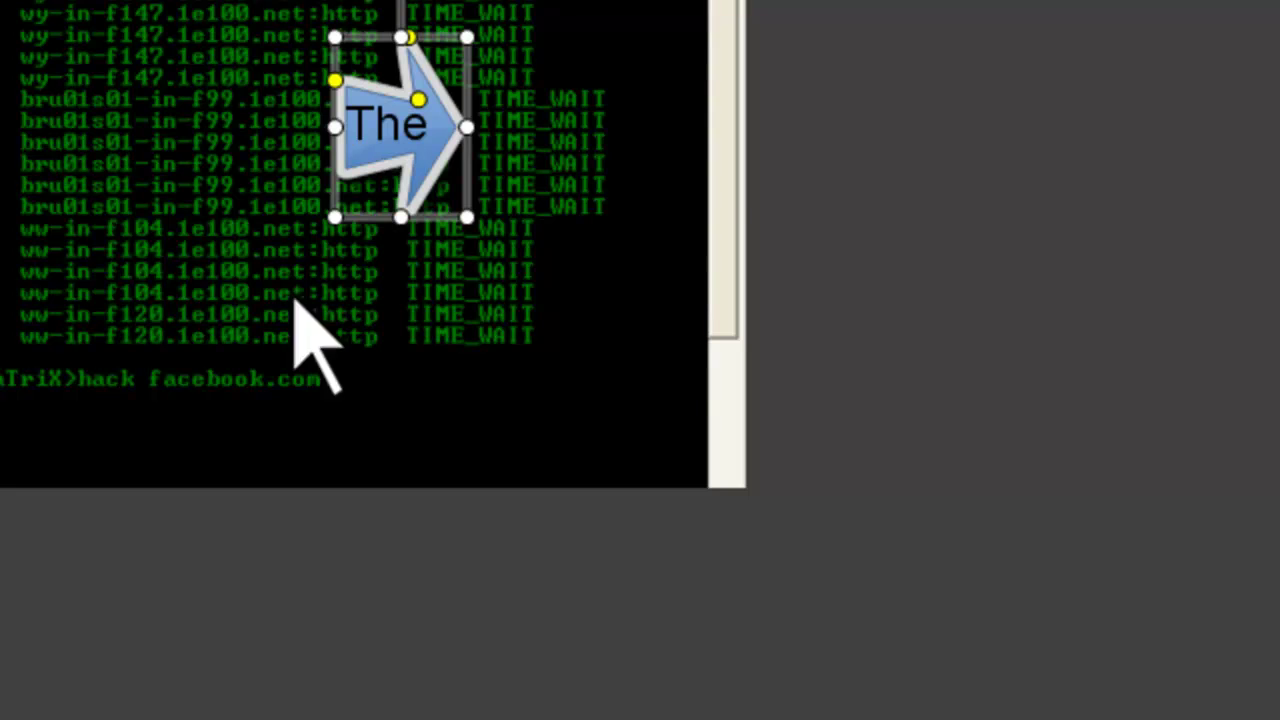
{"action": "left_click_drag", "start_coordinate": [467, 127], "coordinate": [695, 128]}
{"action": "left_click_drag", "start_coordinate": [540, 126], "coordinate": [312, 142]}
{"action": "left_click", "coordinate": [535, 418]}
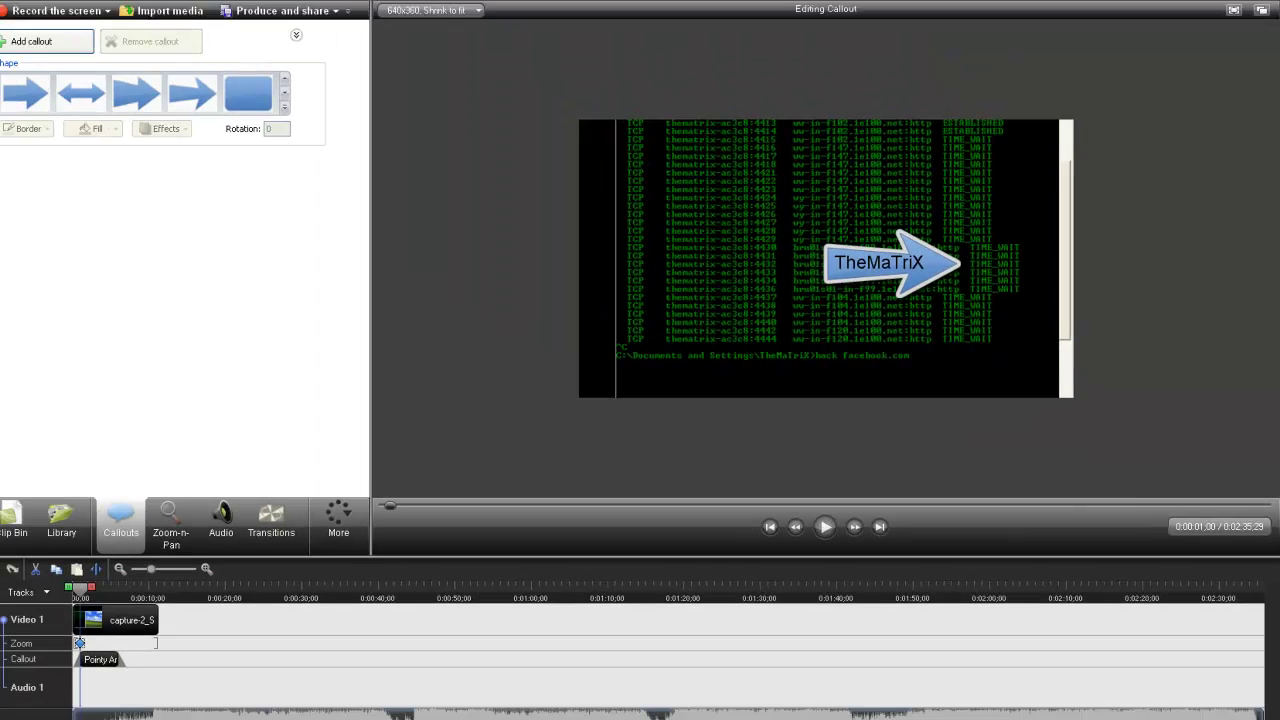
Play the edited video from the beginning to preview the zoom, callout and music
{"action": "left_click", "coordinate": [96, 590]}
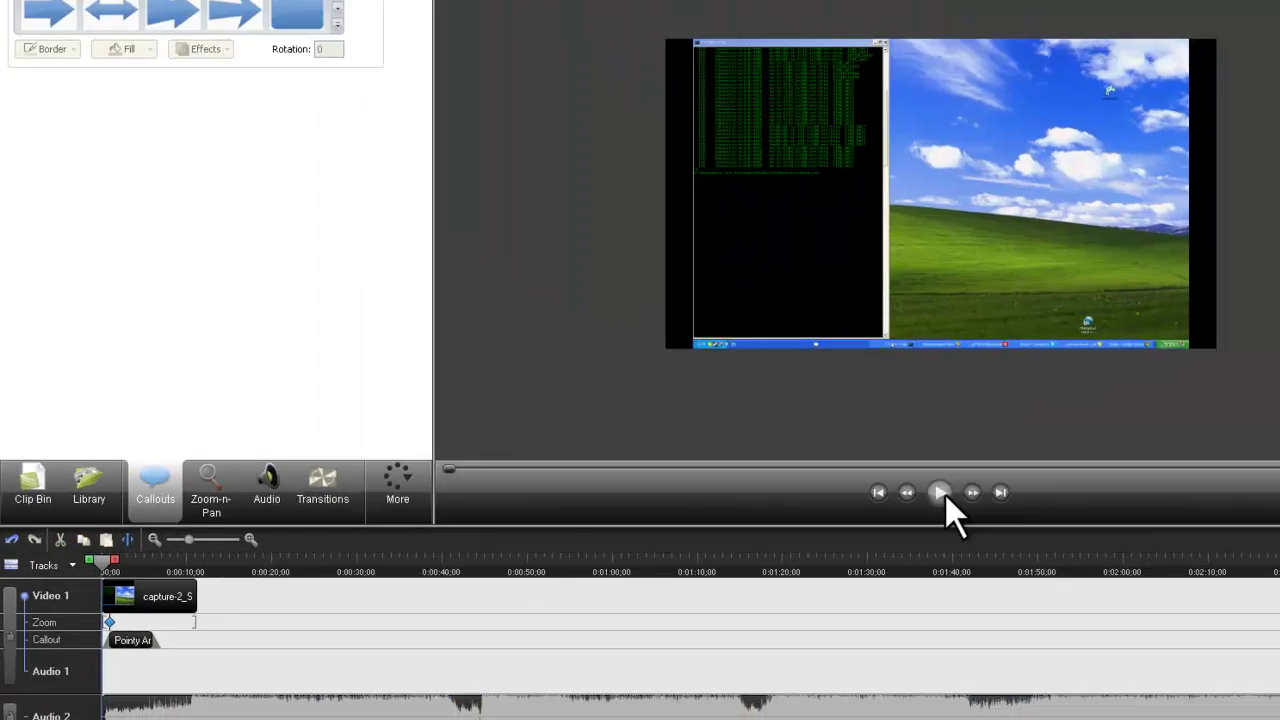
{"action": "left_click", "coordinate": [941, 495]}
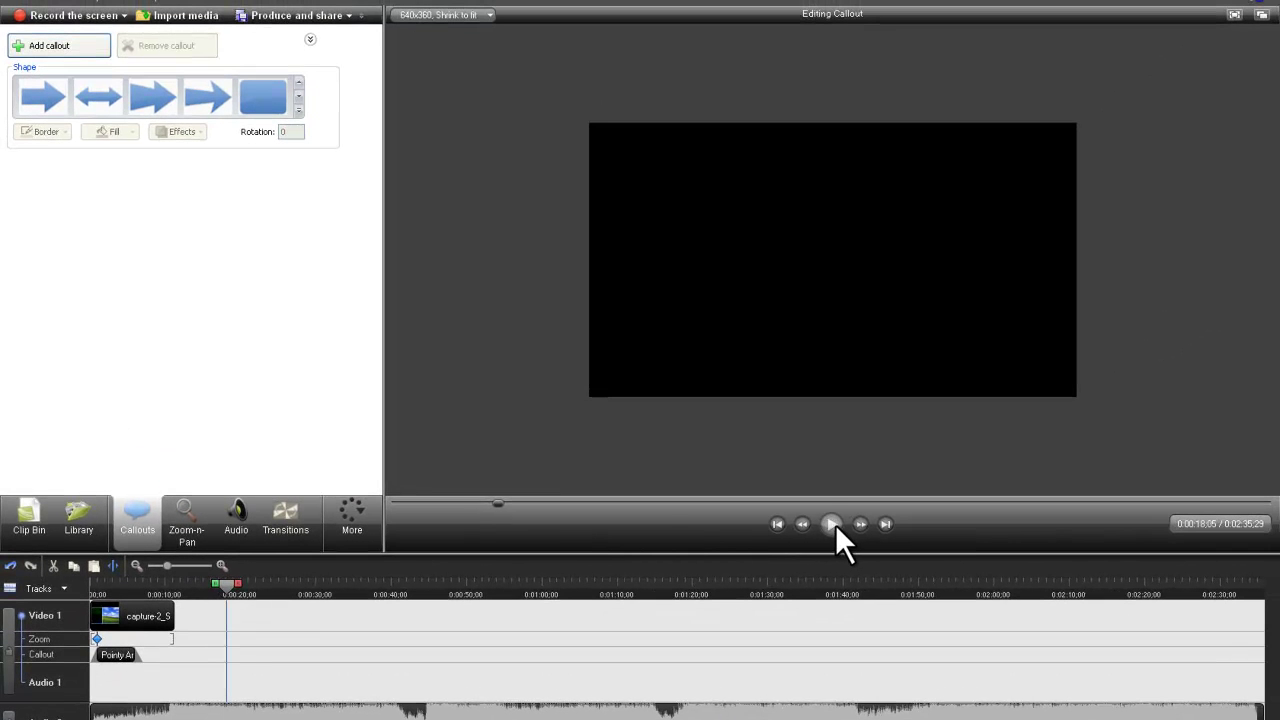
Add a rounded rectangle callout at the end of the capture-2 clip, about 147 wide and 71 high, at about X 472, Y 289
{"action": "left_click", "coordinate": [264, 90]}
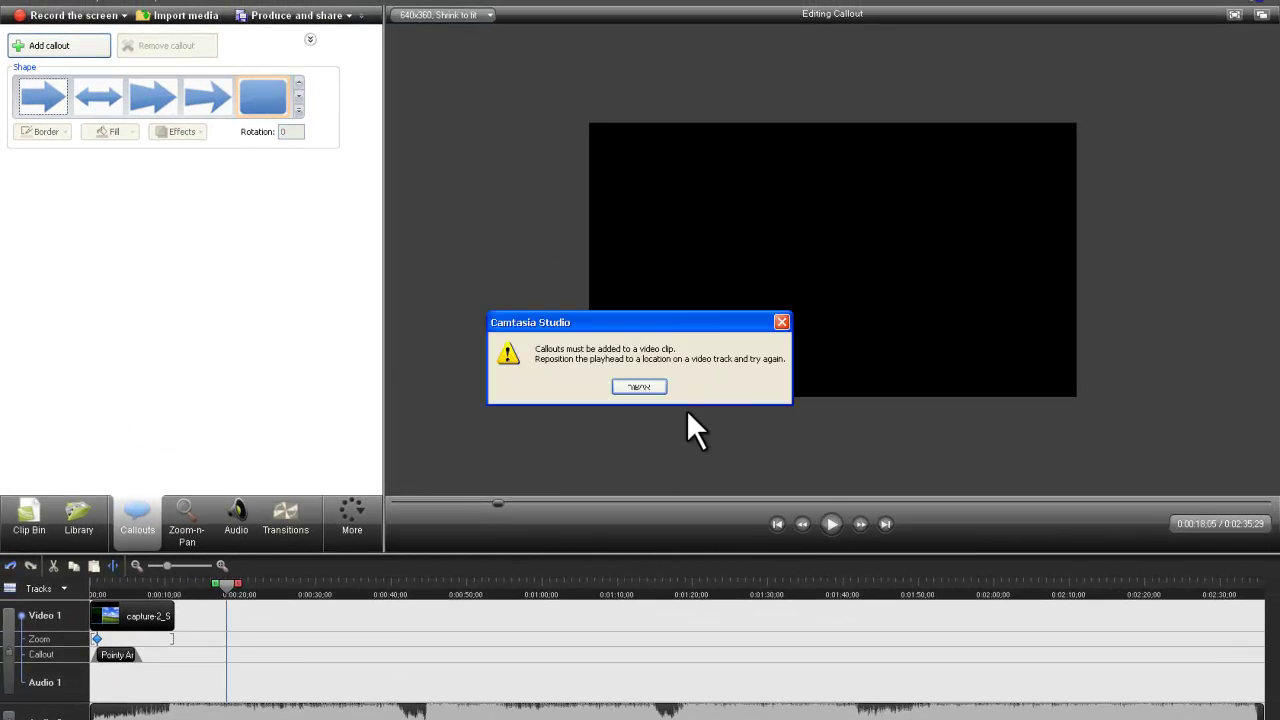
{"action": "left_click", "coordinate": [616, 387]}
{"action": "left_click_drag", "start_coordinate": [226, 583], "coordinate": [171, 583]}
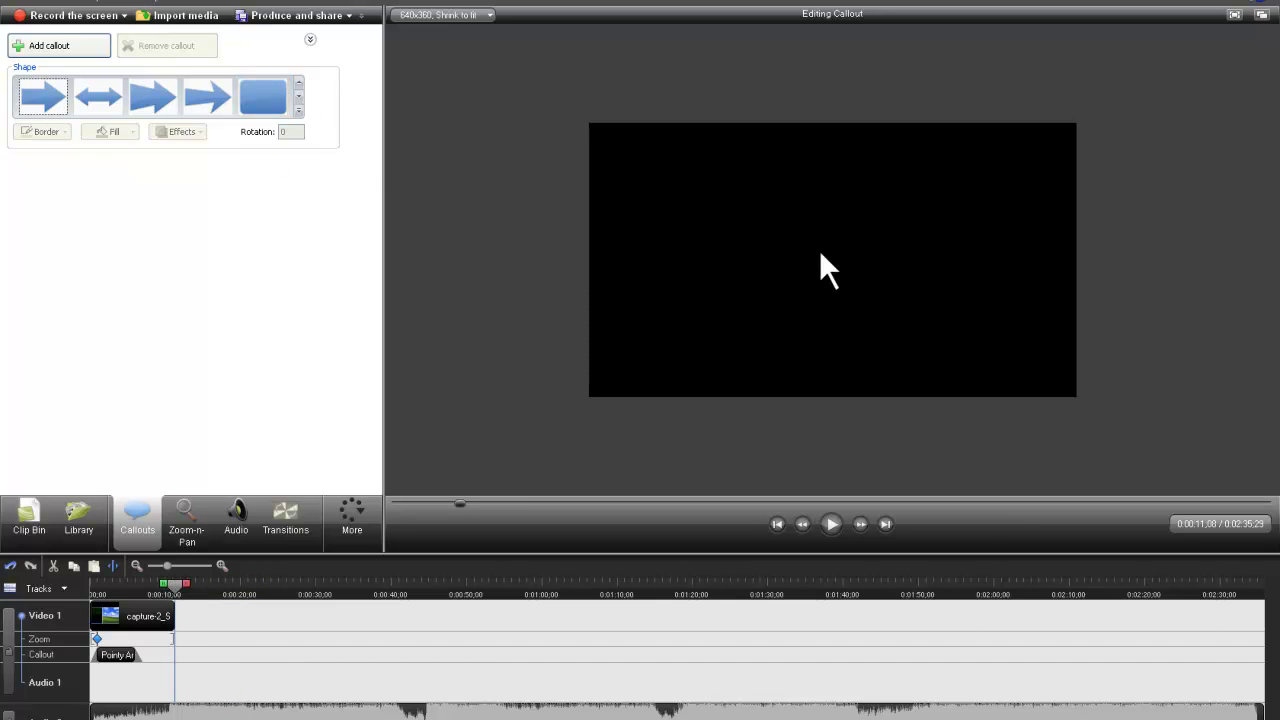
{"action": "left_click", "coordinate": [274, 92]}
{"action": "left_click_drag", "start_coordinate": [897, 283], "coordinate": [992, 380]}
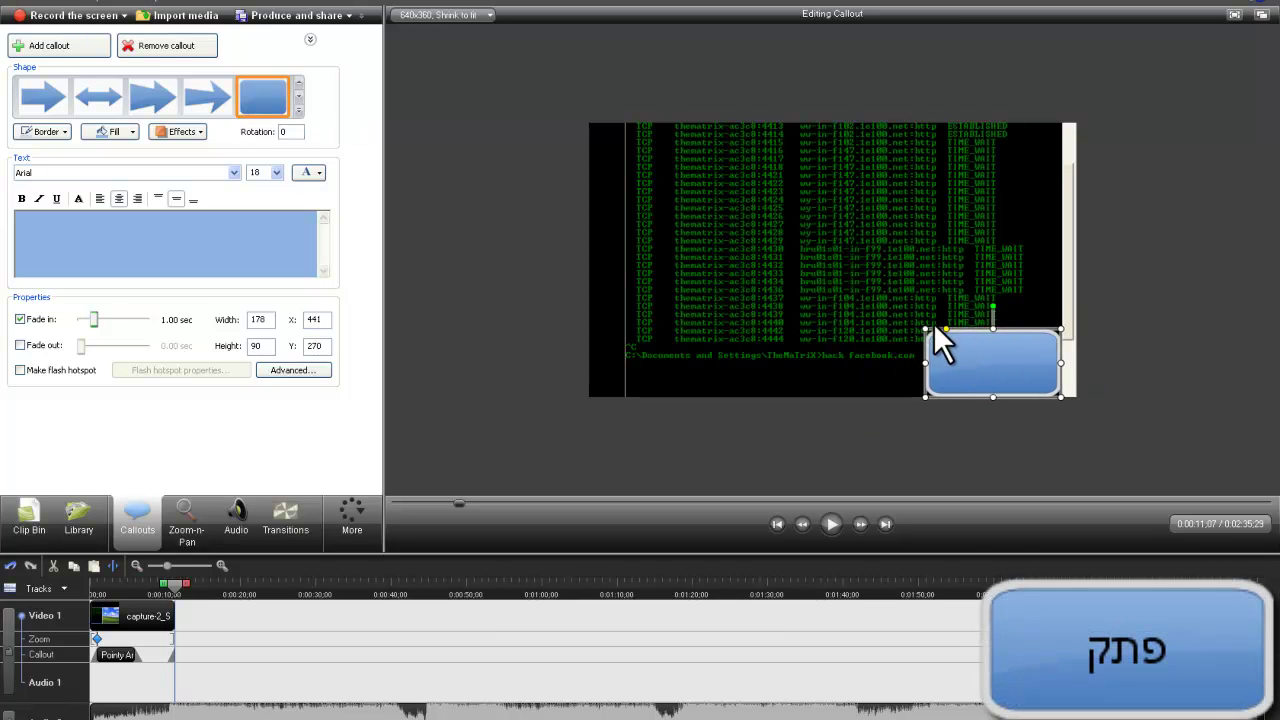
{"action": "left_click_drag", "start_coordinate": [925, 327], "coordinate": [948, 341]}
{"action": "type", "text": "Z"}
{"action": "type", "text": "V"}
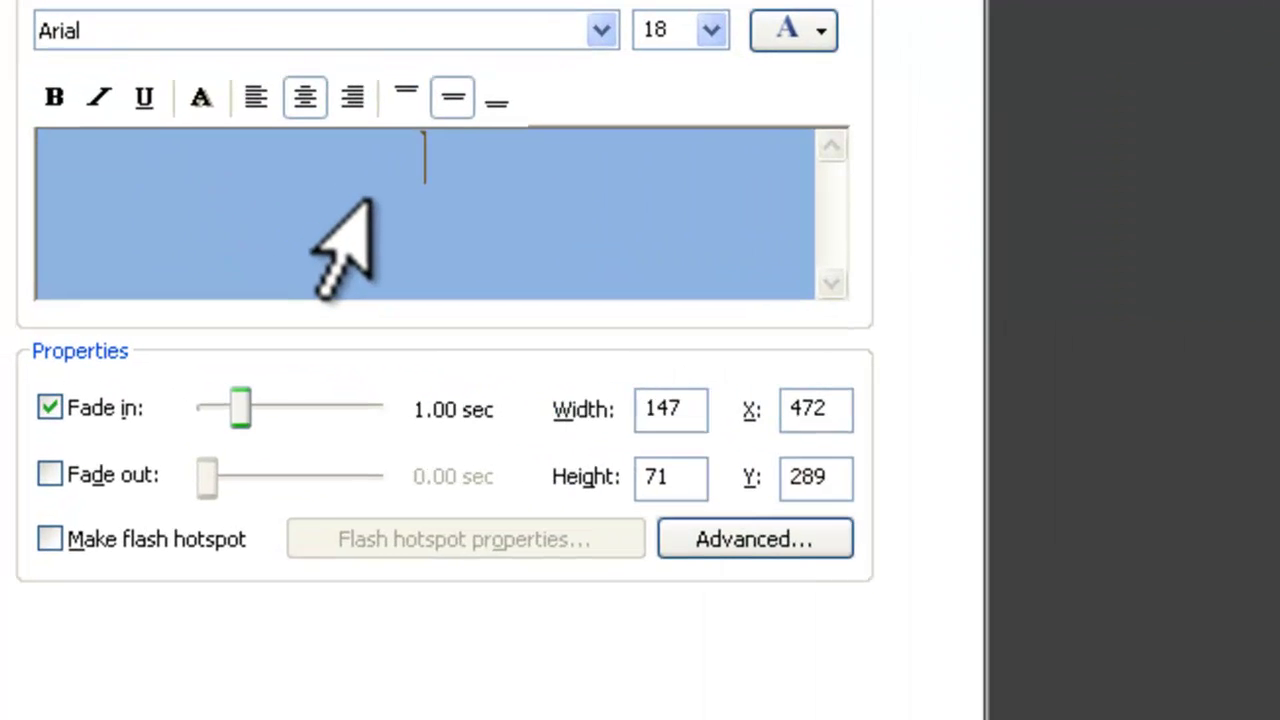
{"action": "type", "text": "Z"}
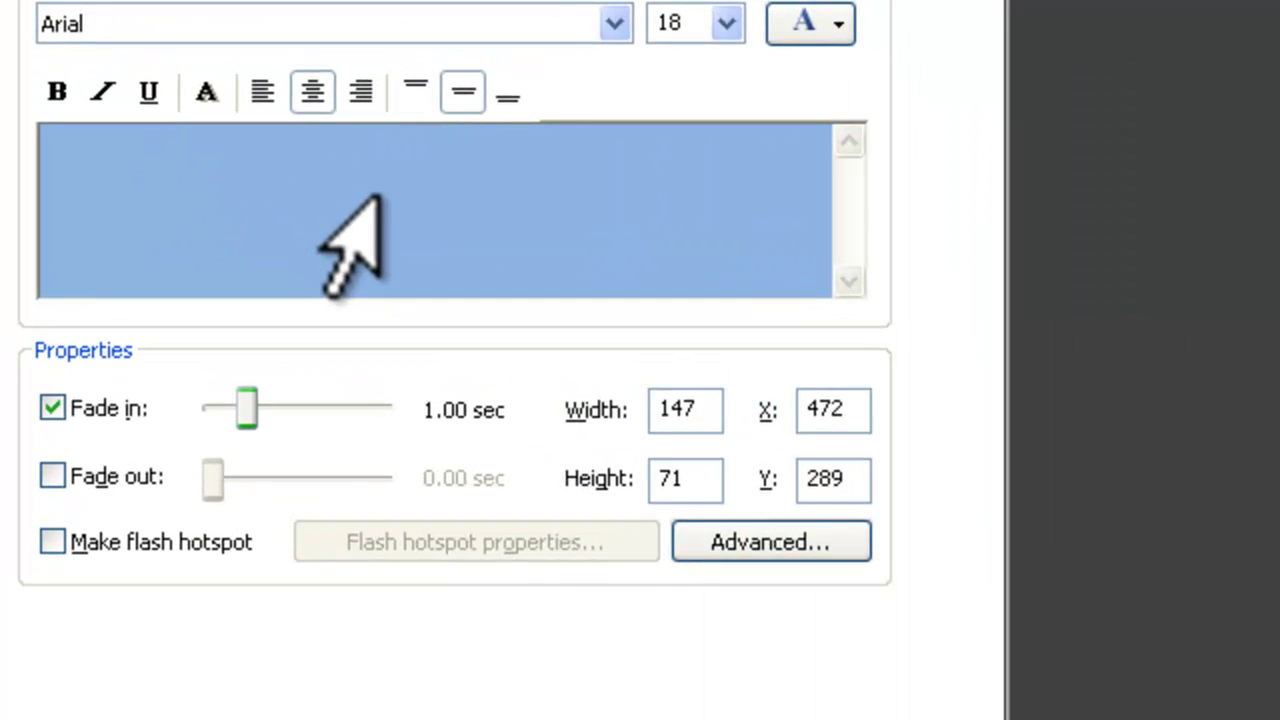
{"action": "key", "text": "BackSpace"}
{"action": "type", "text": "Z"}
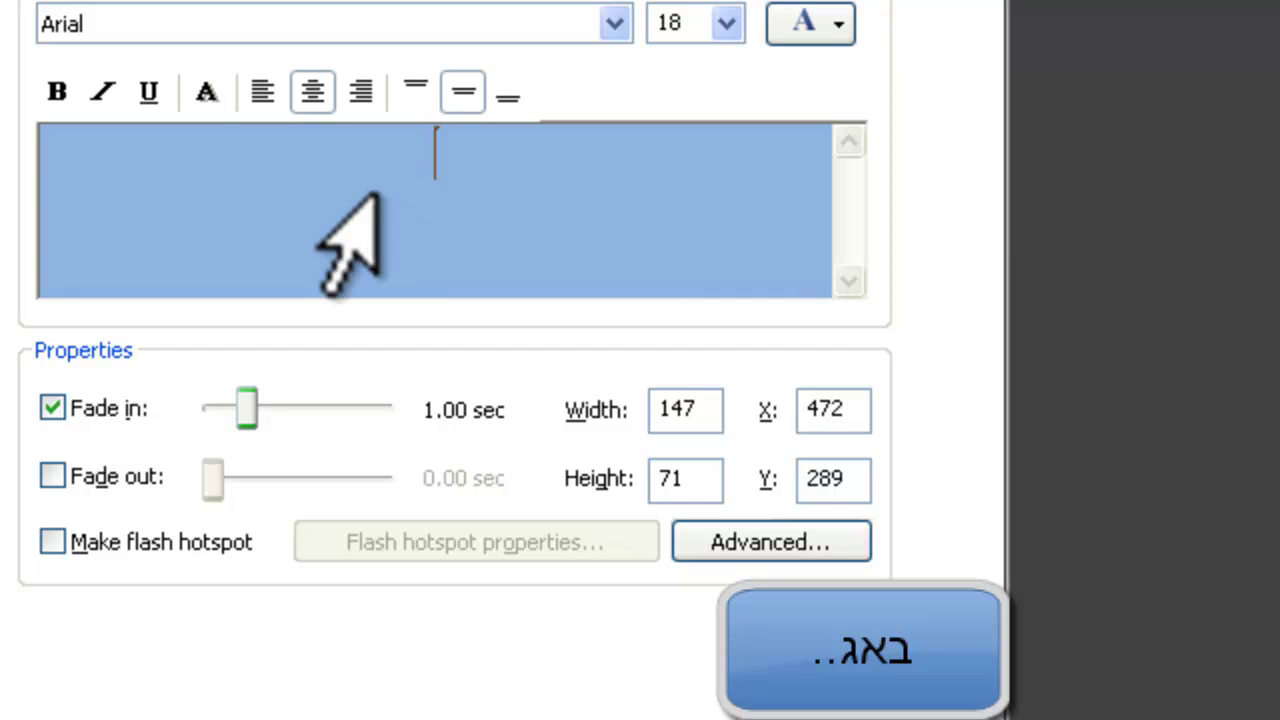
{"action": "key", "text": "ctrl+a"}
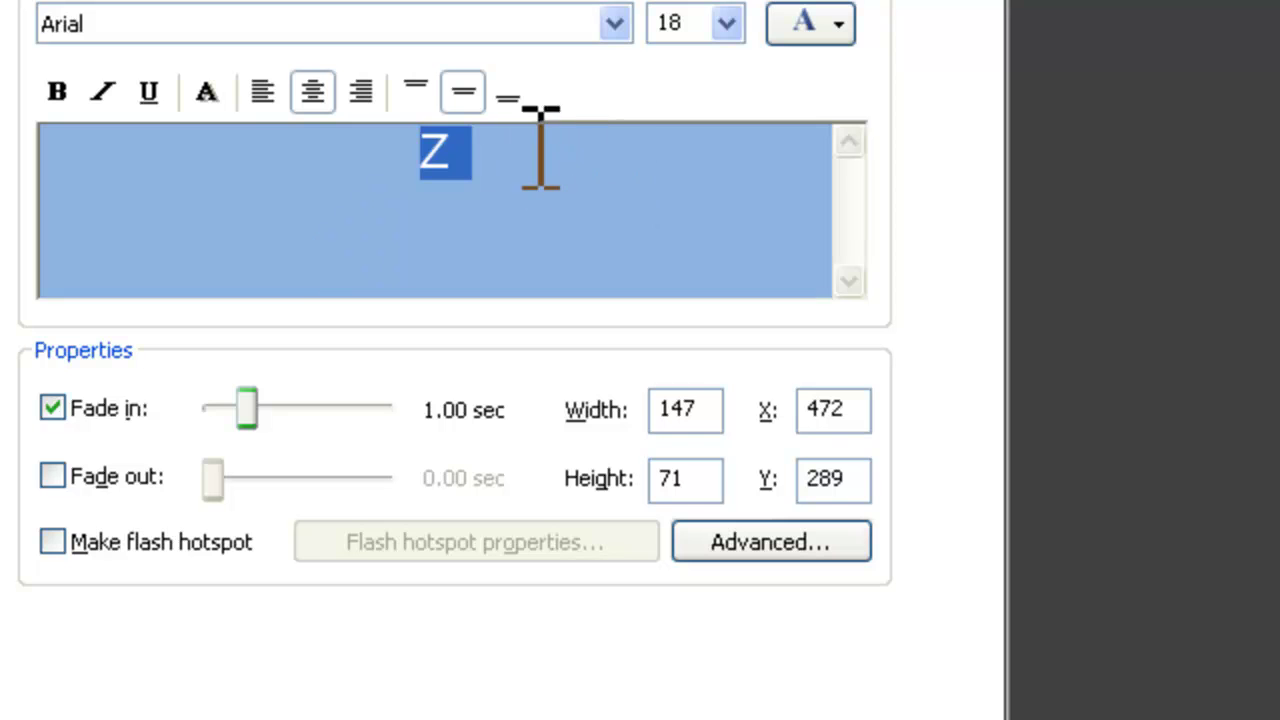
{"action": "left_click_drag", "start_coordinate": [540, 148], "coordinate": [10, 165]}
{"action": "left_click", "coordinate": [272, 30]}
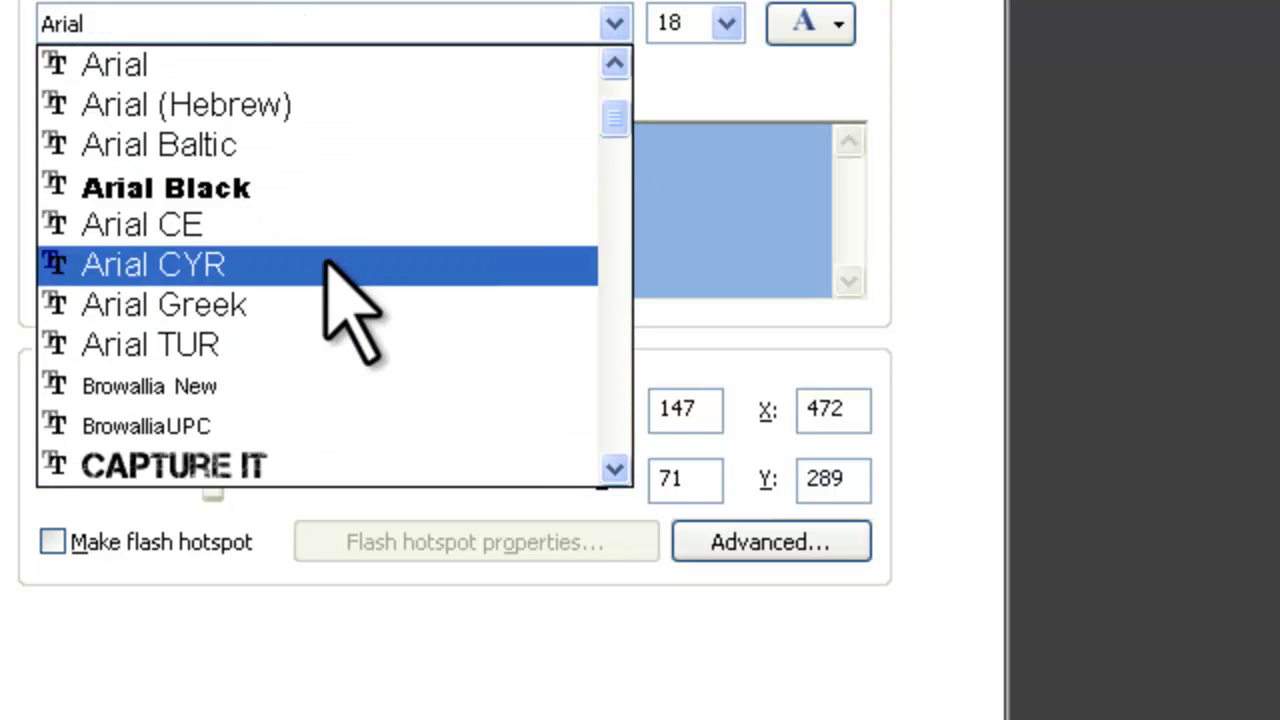
{"action": "scroll", "coordinate": [320, 271], "scroll_direction": "down", "scroll_amount": 15}
{"action": "scroll", "coordinate": [326, 290], "scroll_direction": "down", "scroll_amount": 5}
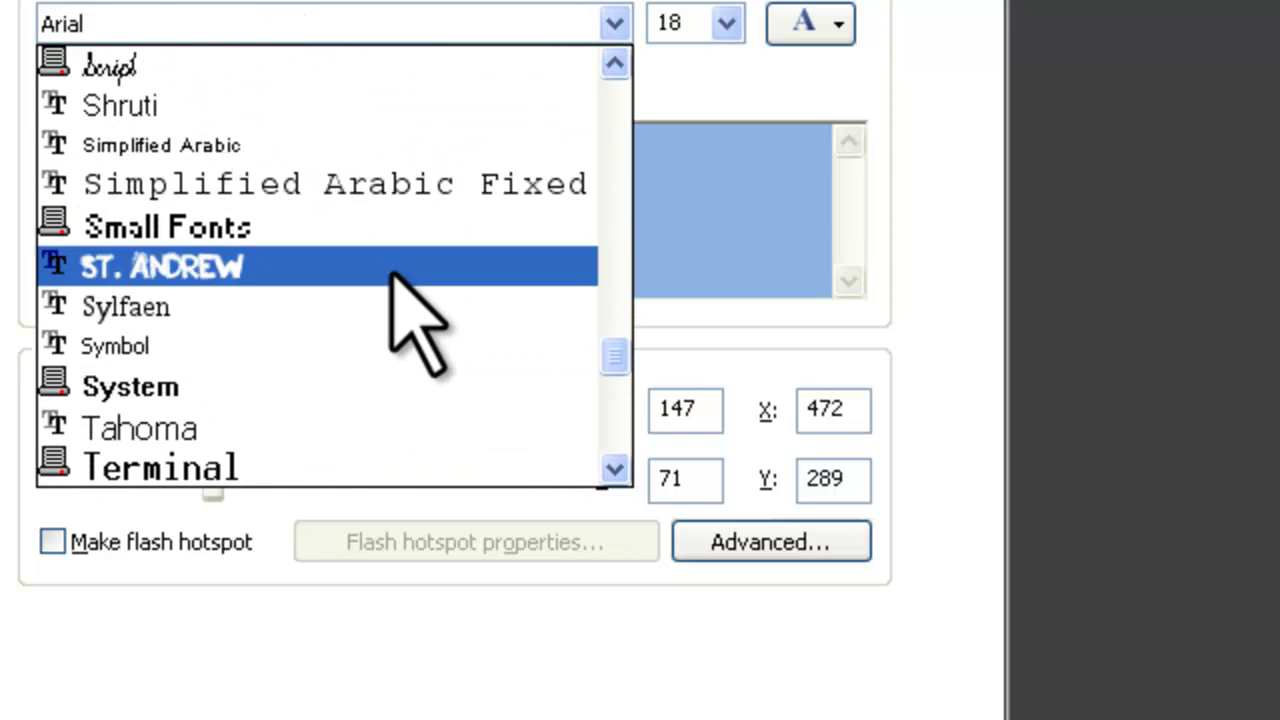
{"action": "left_click", "coordinate": [410, 264]}
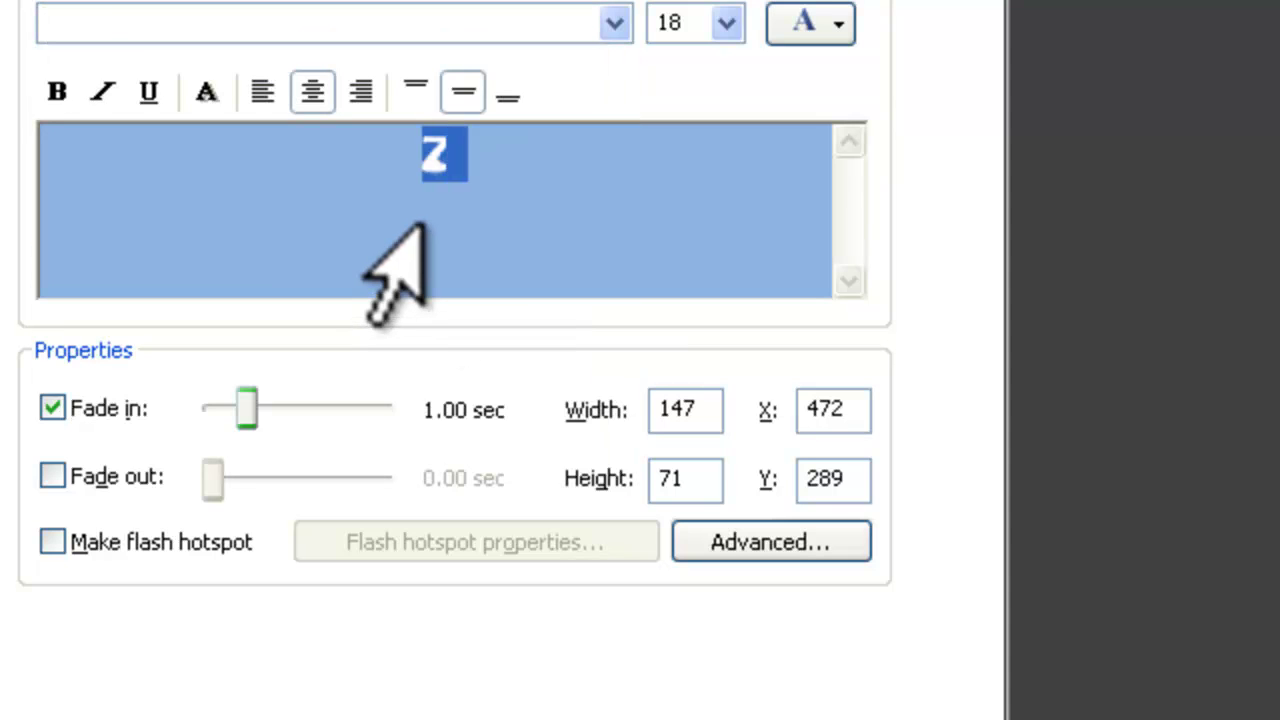
{"action": "left_click", "coordinate": [418, 223]}
{"action": "key", "text": "BackSpace"}
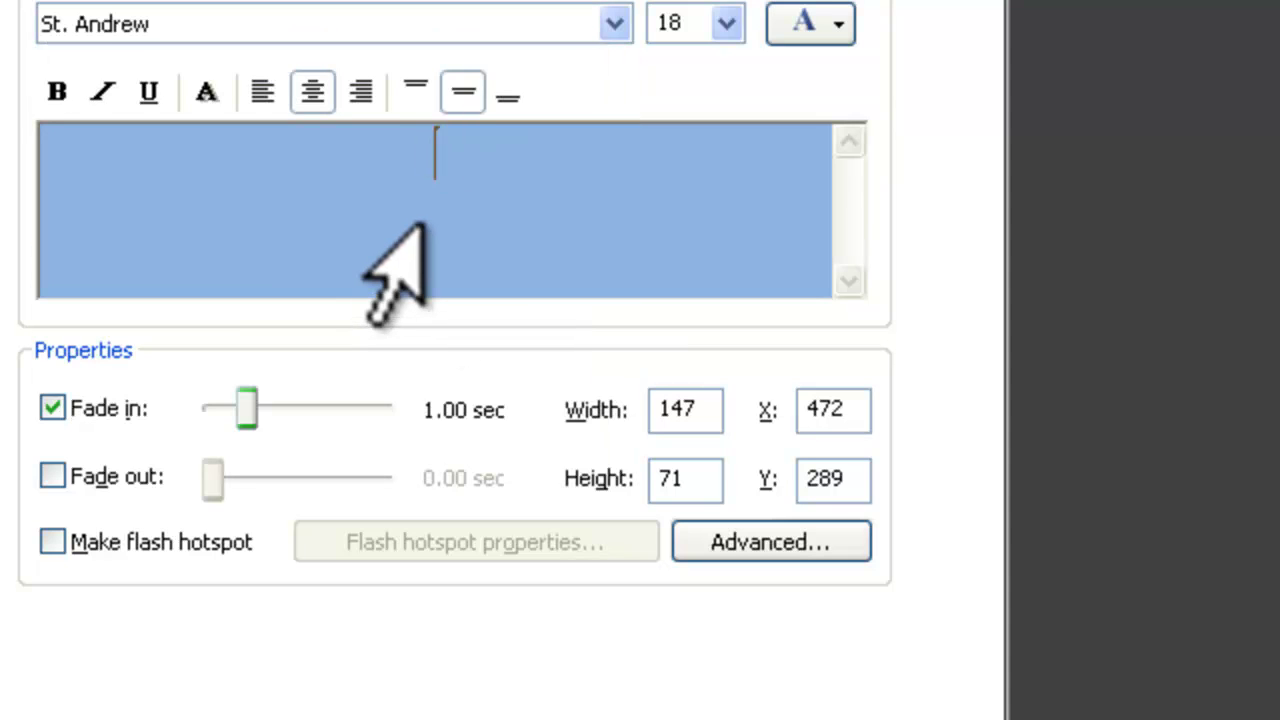
{"action": "type", "text": "Z"}
{"action": "key", "text": "BackSpace"}
{"action": "type", "text": "VVS"}
{"action": "key", "text": "BackSpace"}
{"action": "key", "text": "BackSpace"}
{"action": "key", "text": "BackSpace"}
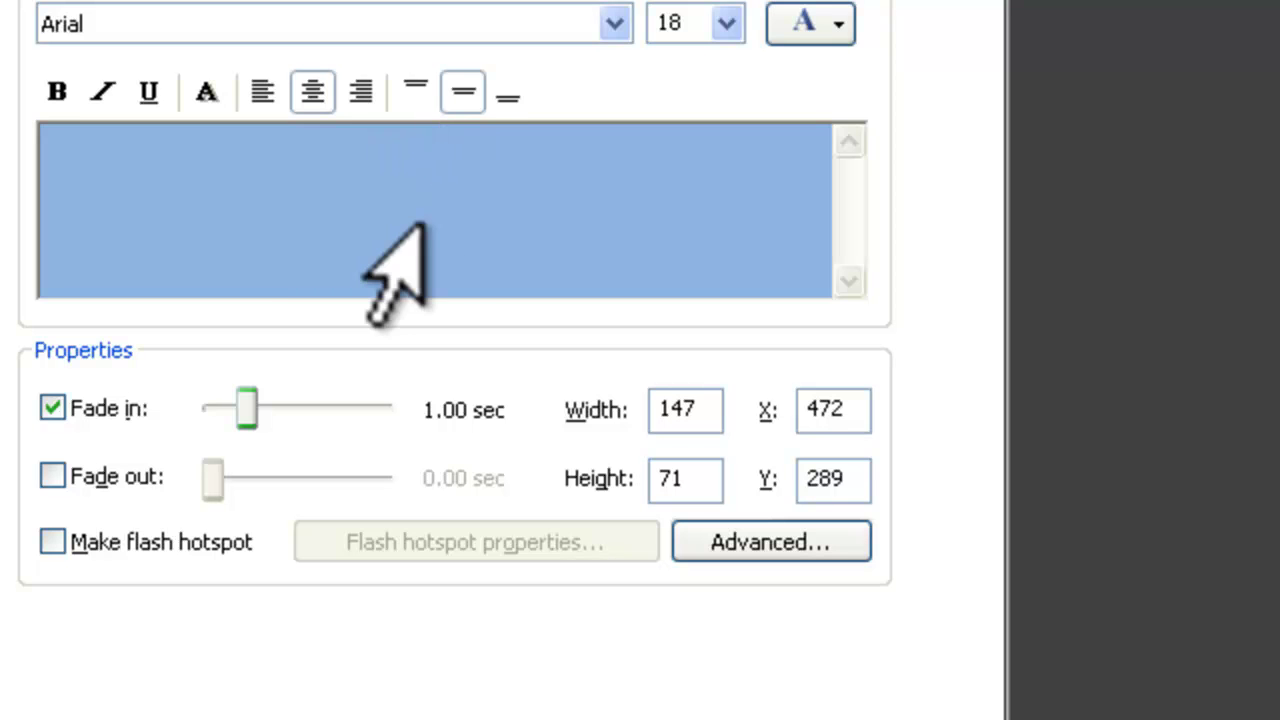
{"action": "type", "text": "Z"}
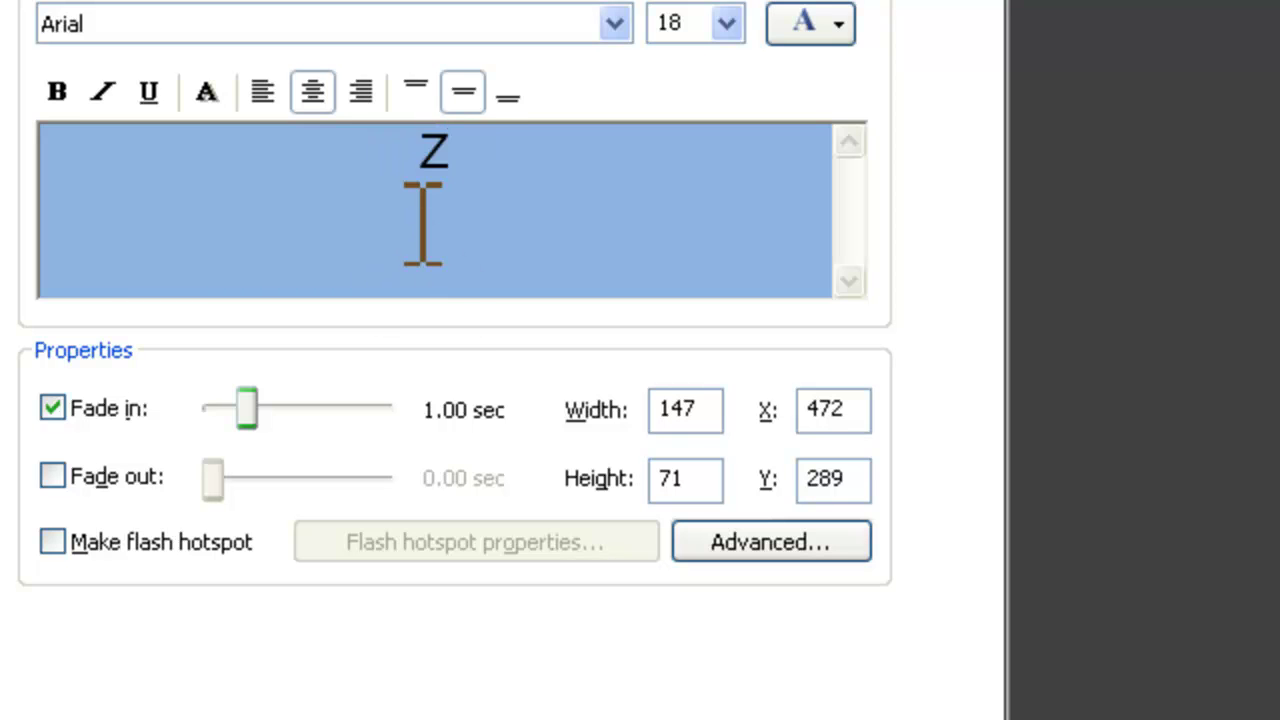
{"action": "key", "text": "ctrl+a"}
{"action": "left_click_drag", "start_coordinate": [421, 226], "coordinate": [289, 189]}
{"action": "key", "text": "Delete"}
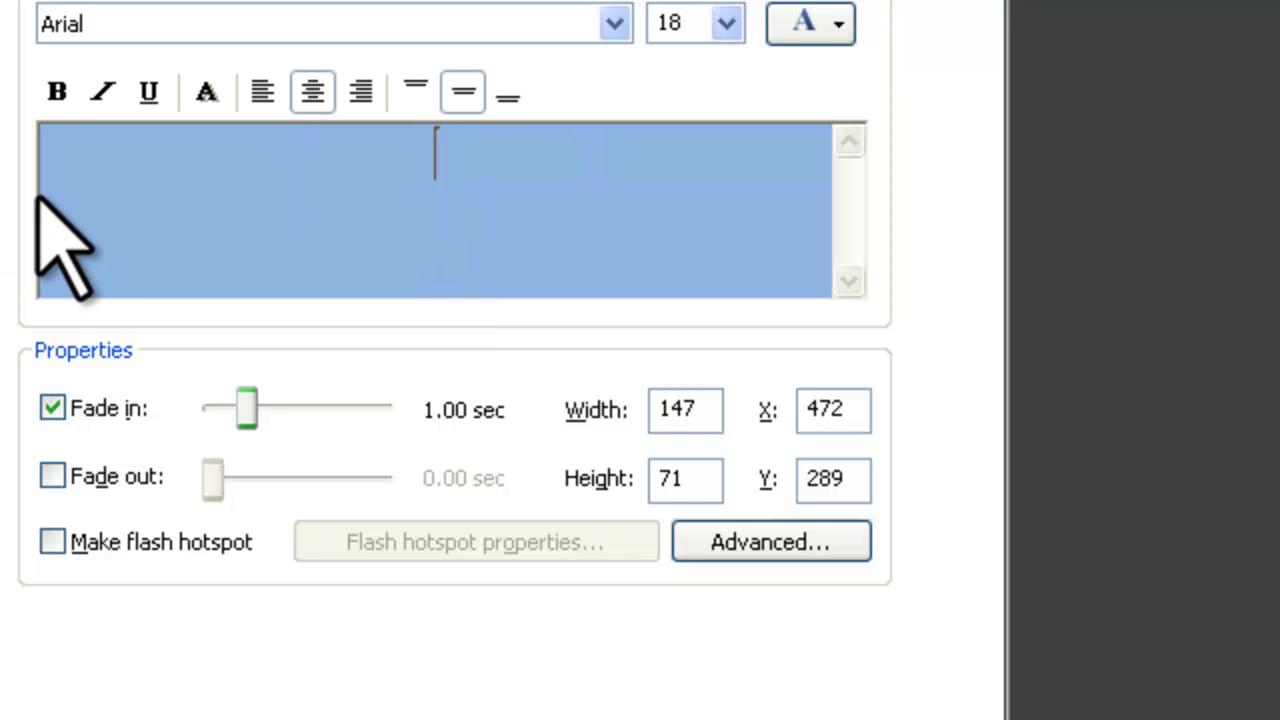
{"action": "left_click", "coordinate": [390, 32]}
{"action": "left_click", "coordinate": [396, 34]}
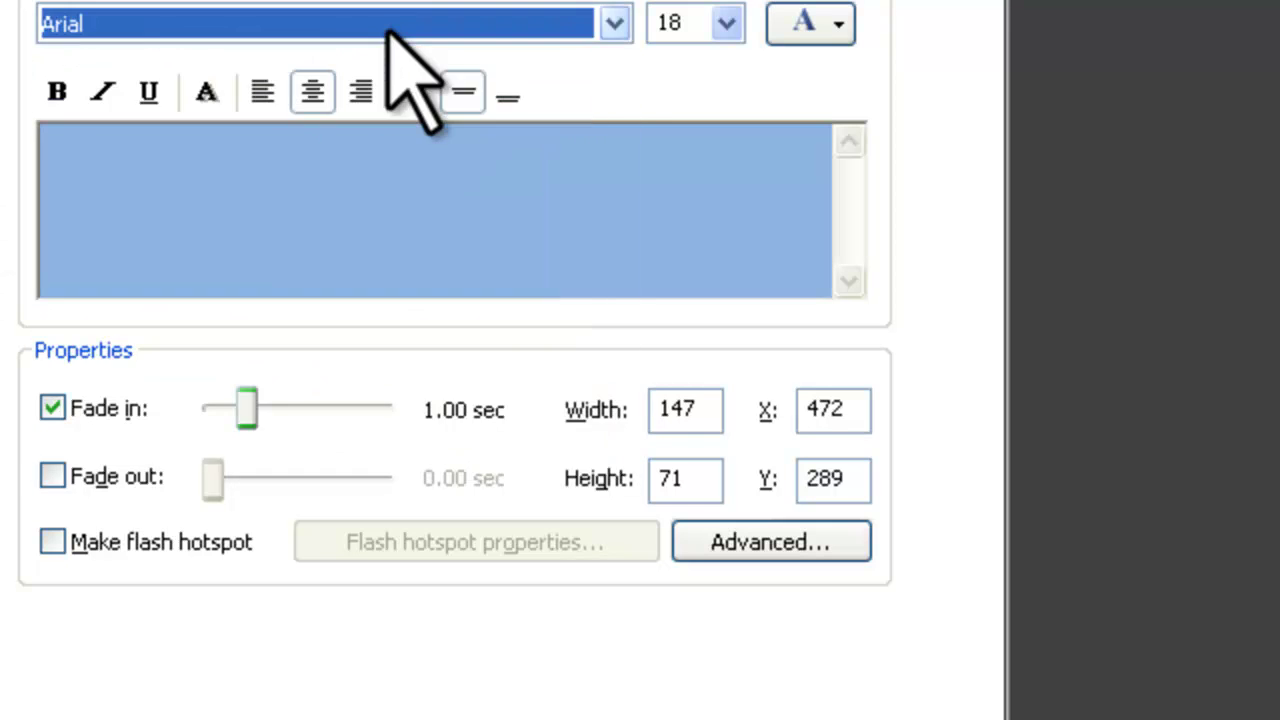
{"action": "left_click", "coordinate": [450, 240]}
{"action": "type", "text": "ZV"}
{"action": "key", "text": "BackSpace"}
{"action": "key", "text": "BackSpace"}
{"action": "type", "text": "Z"}
{"action": "key", "text": "BackSpace"}
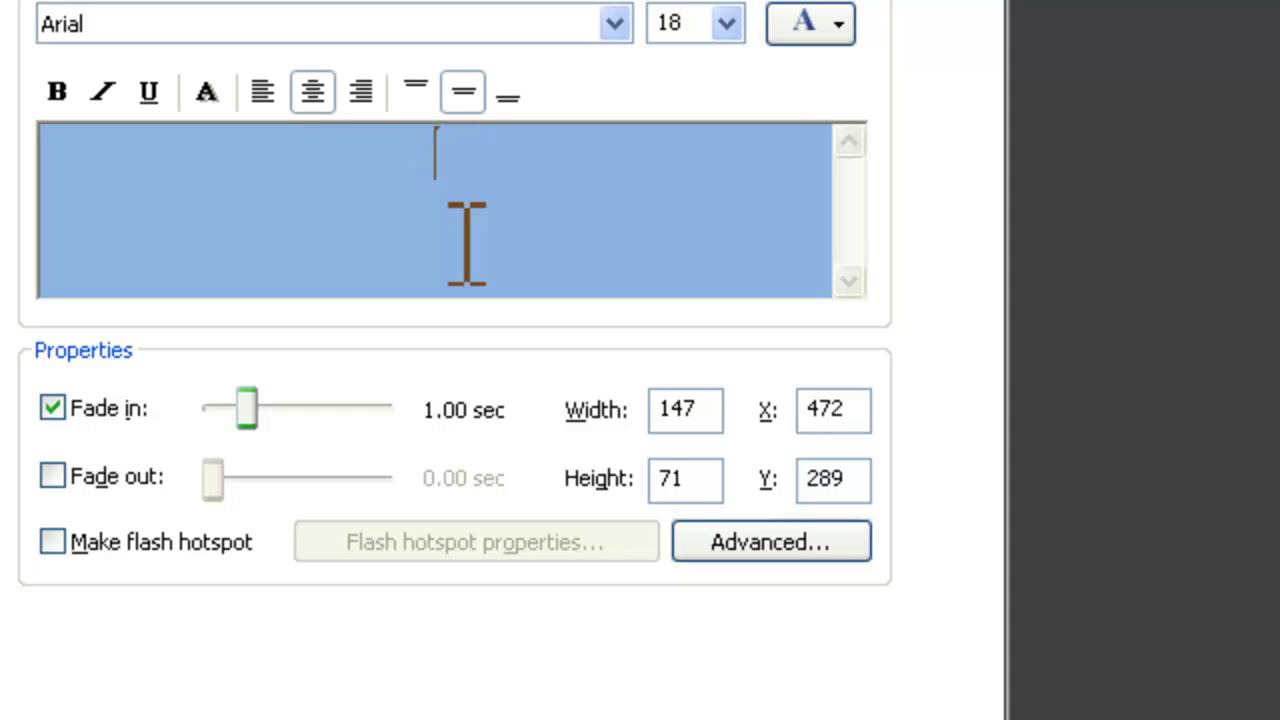
Set the rectangle callout's text to זה המדריך שלי לעריכה
{"action": "type", "text": "זה המד"}
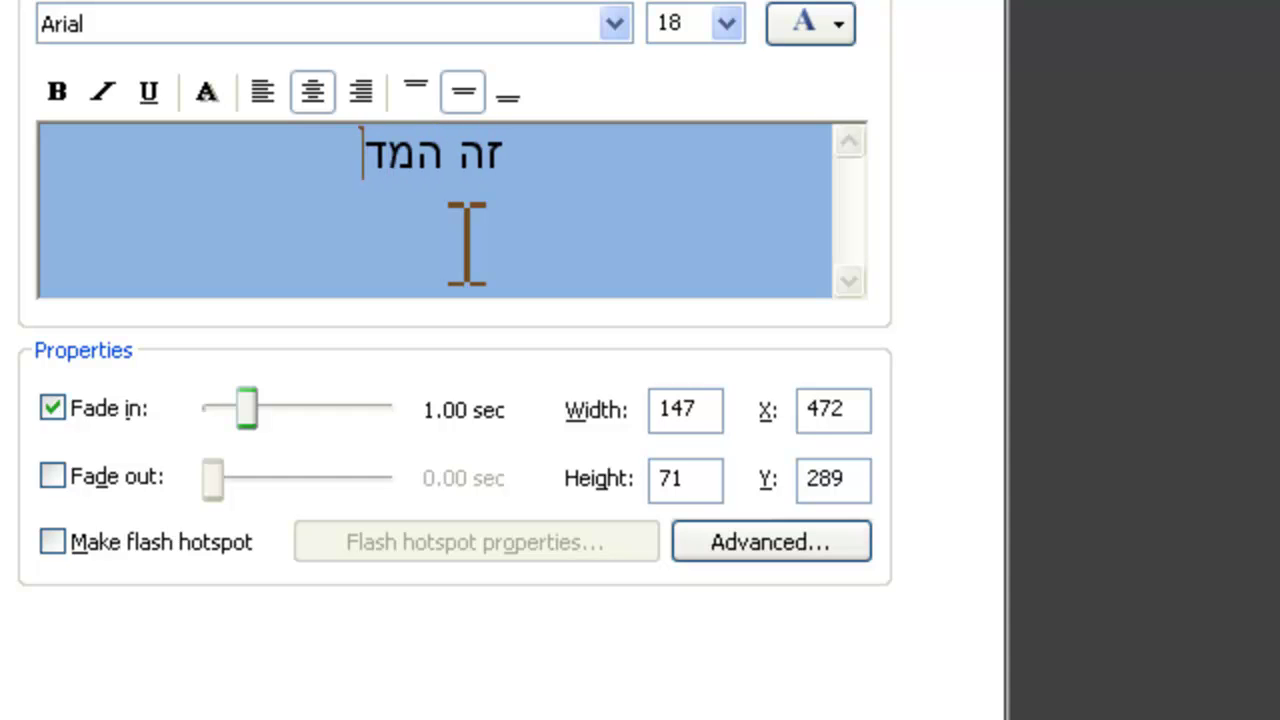
{"action": "type", "text": "ריך שלי "}
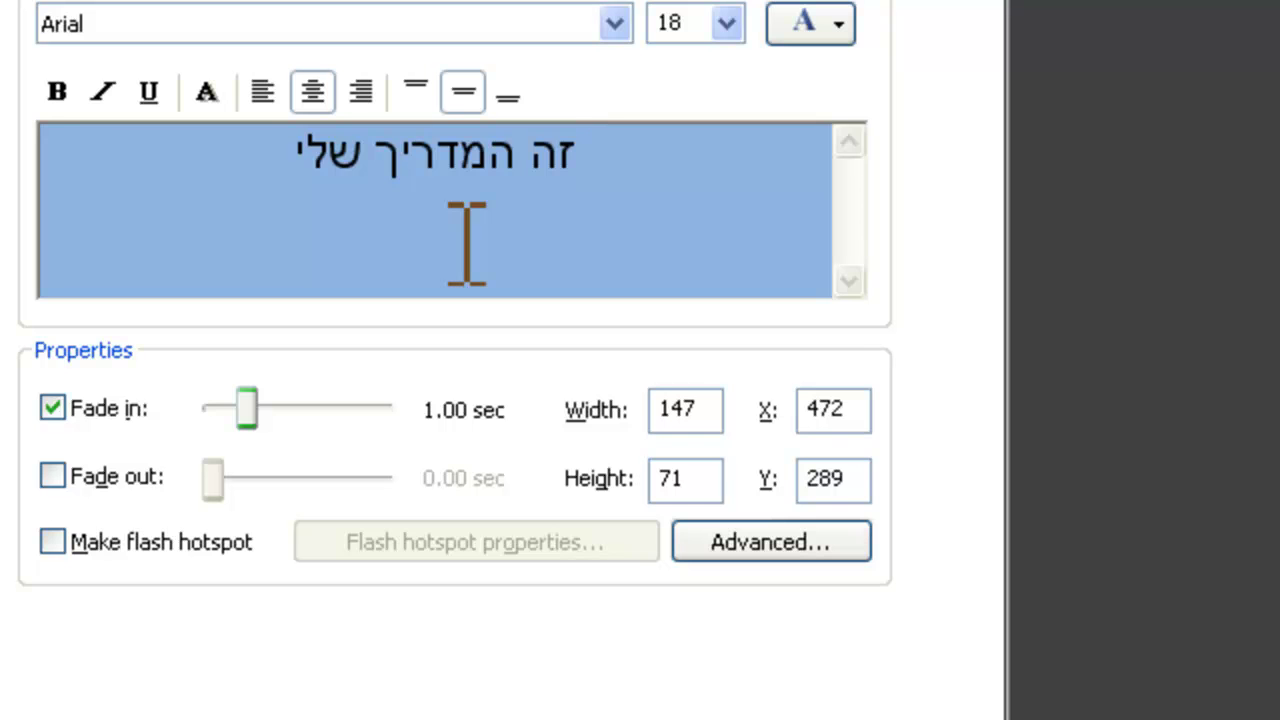
{"action": "type", "text": "לעריכה"}
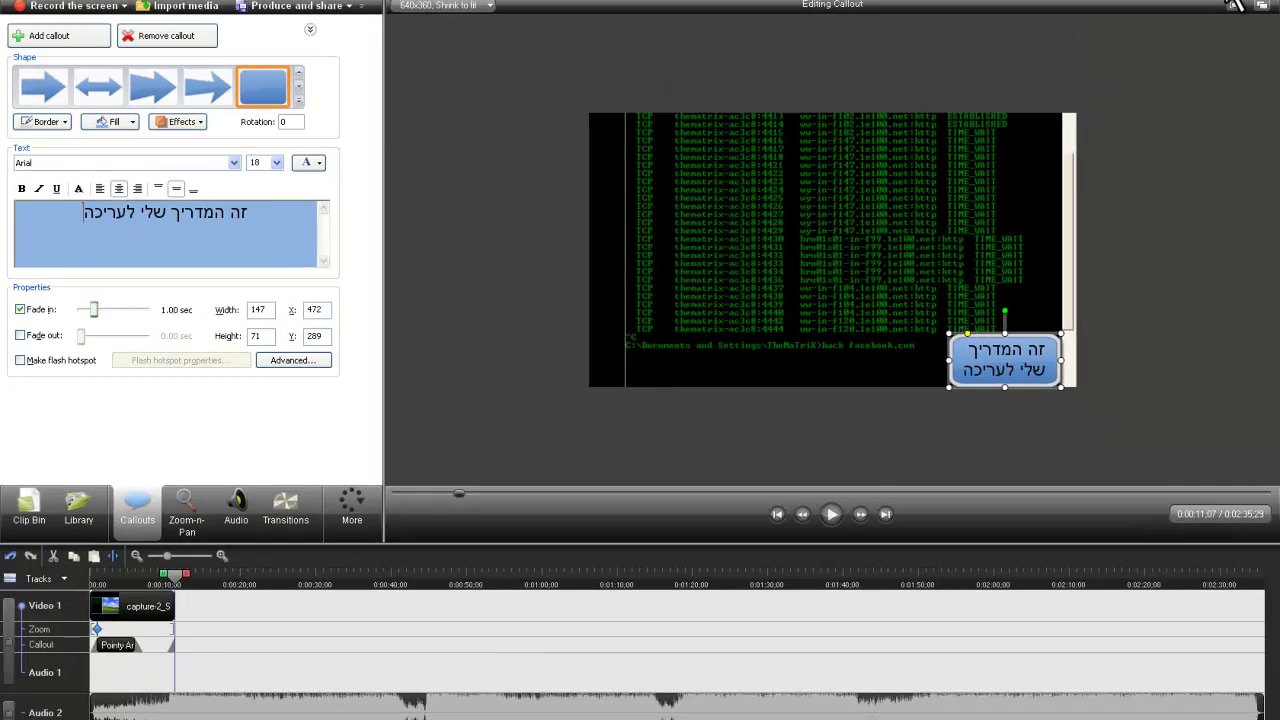
{"action": "left_click", "coordinate": [1235, 8]}
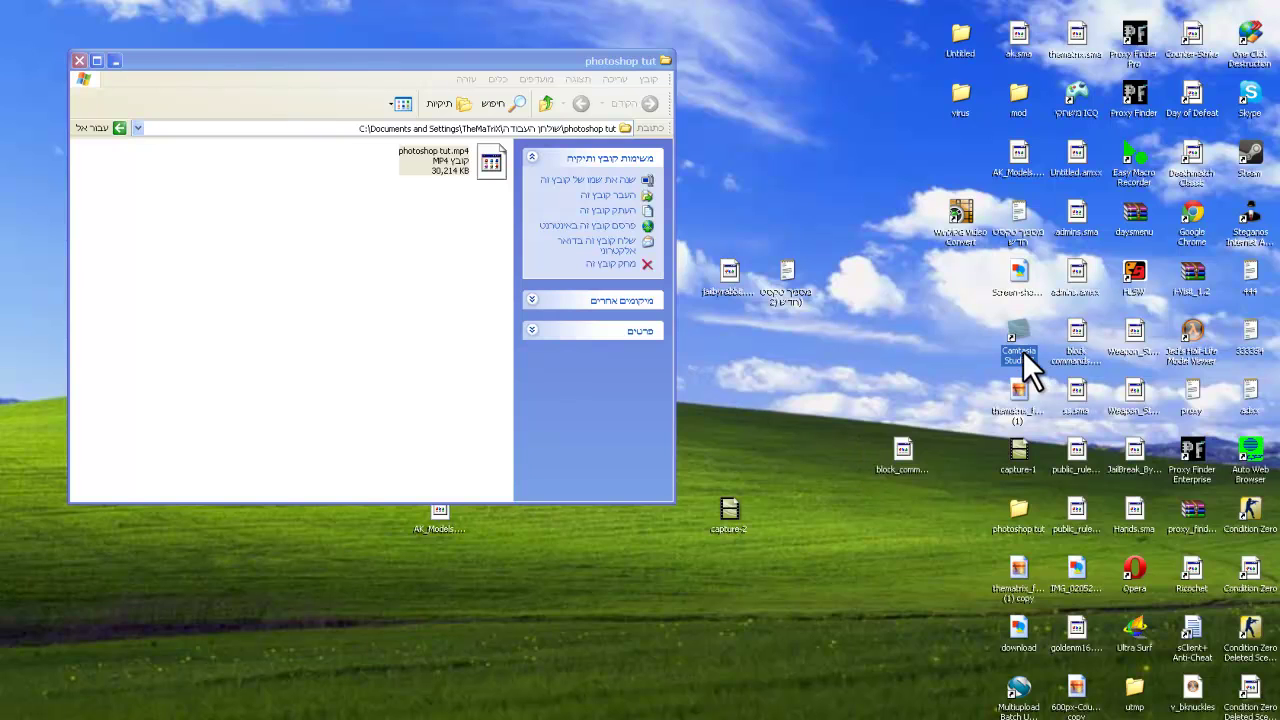
{"action": "left_click", "coordinate": [1014, 462]}
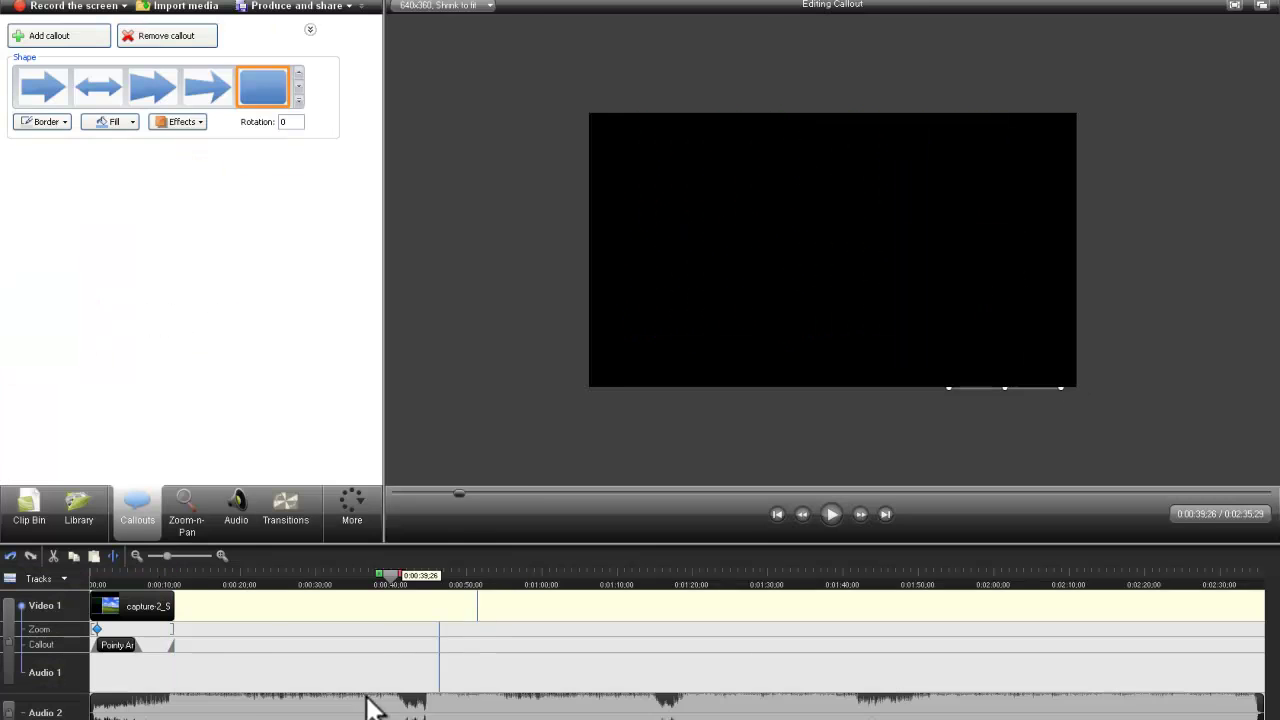
{"action": "left_click_drag", "start_coordinate": [366, 700], "coordinate": [190, 622]}
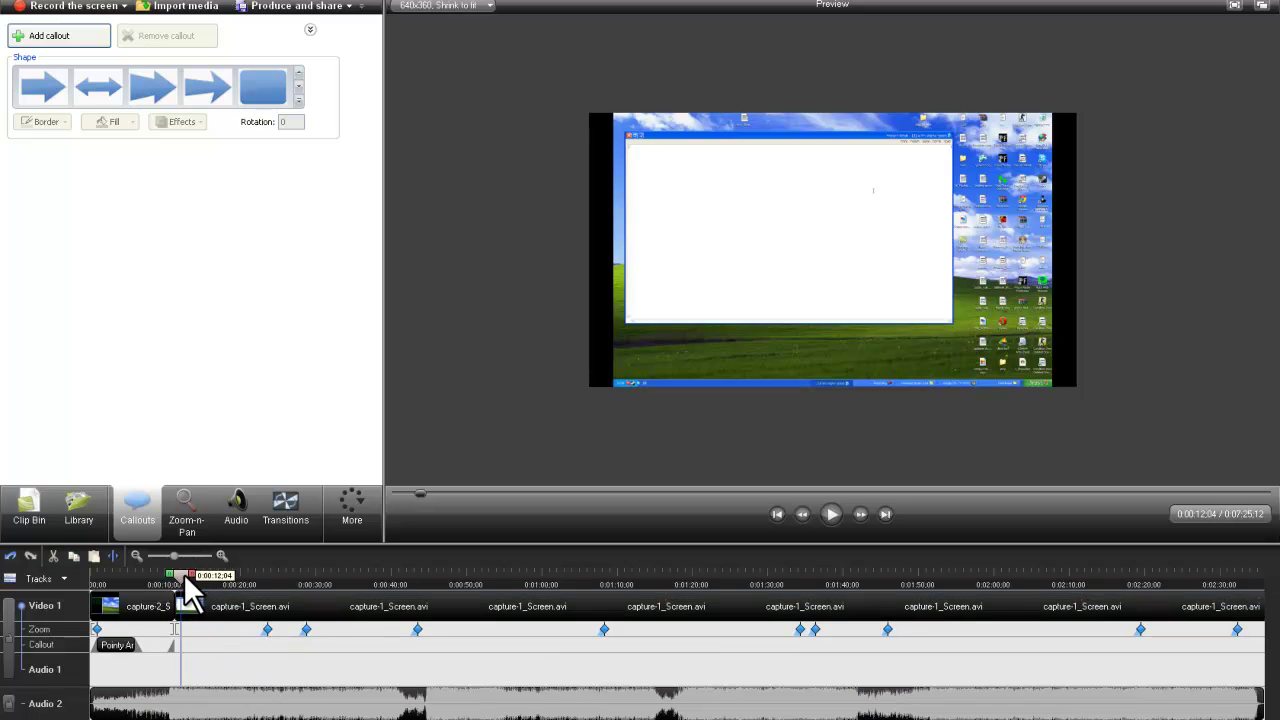
{"action": "left_click_drag", "start_coordinate": [248, 574], "coordinate": [202, 572]}
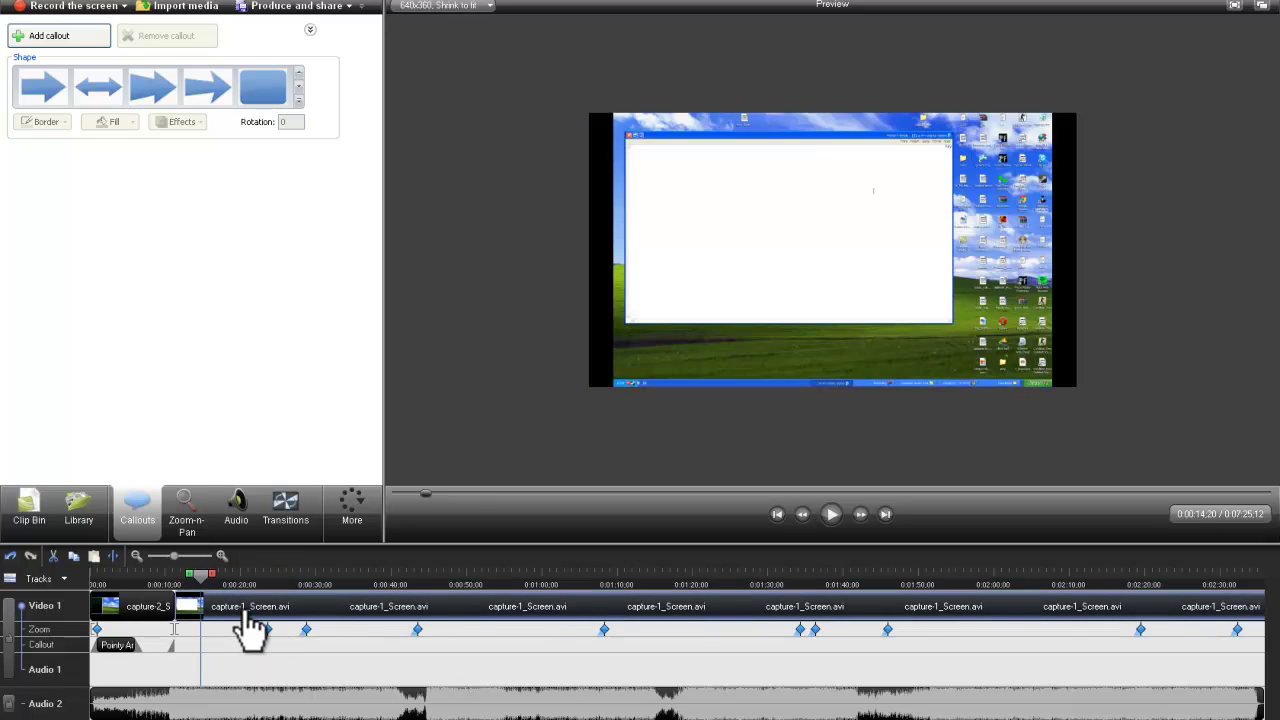
{"action": "key", "text": "Delete"}
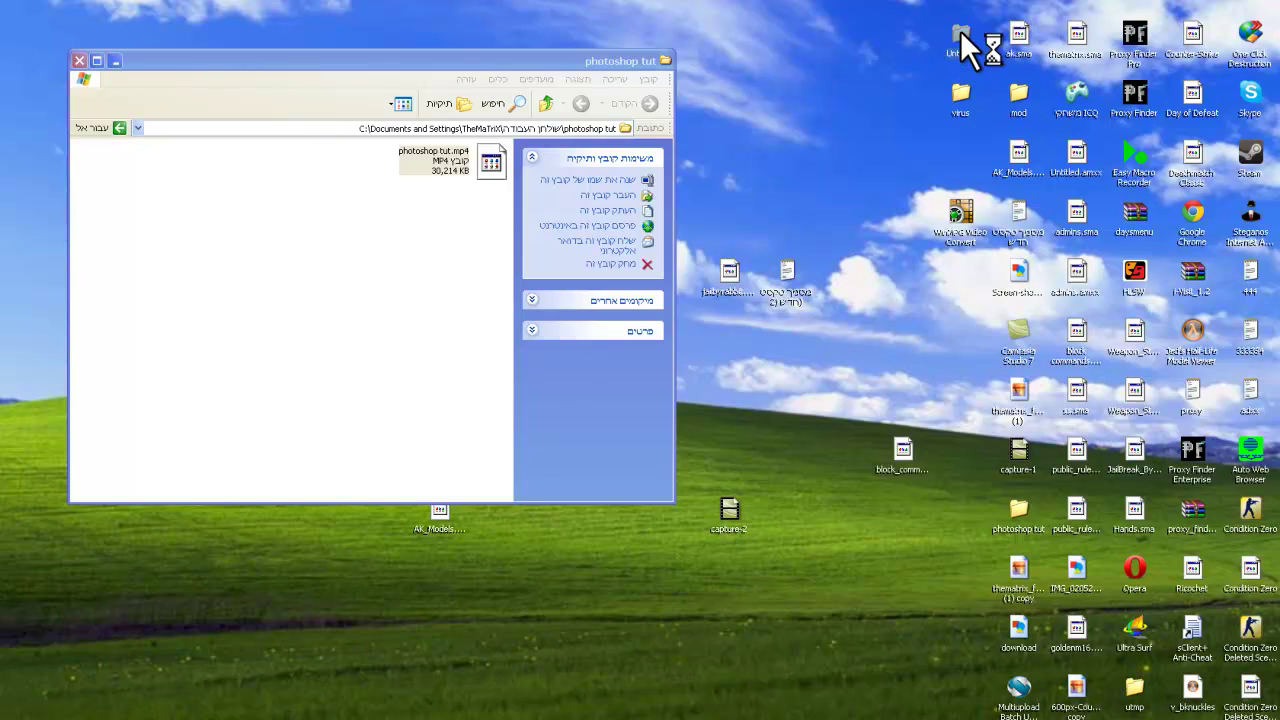
Add Untitled.mp4 from the desktop's Untitled folder to Video 1 directly after the capture-2 clip, and preview it
{"action": "double_click", "coordinate": [960, 32]}
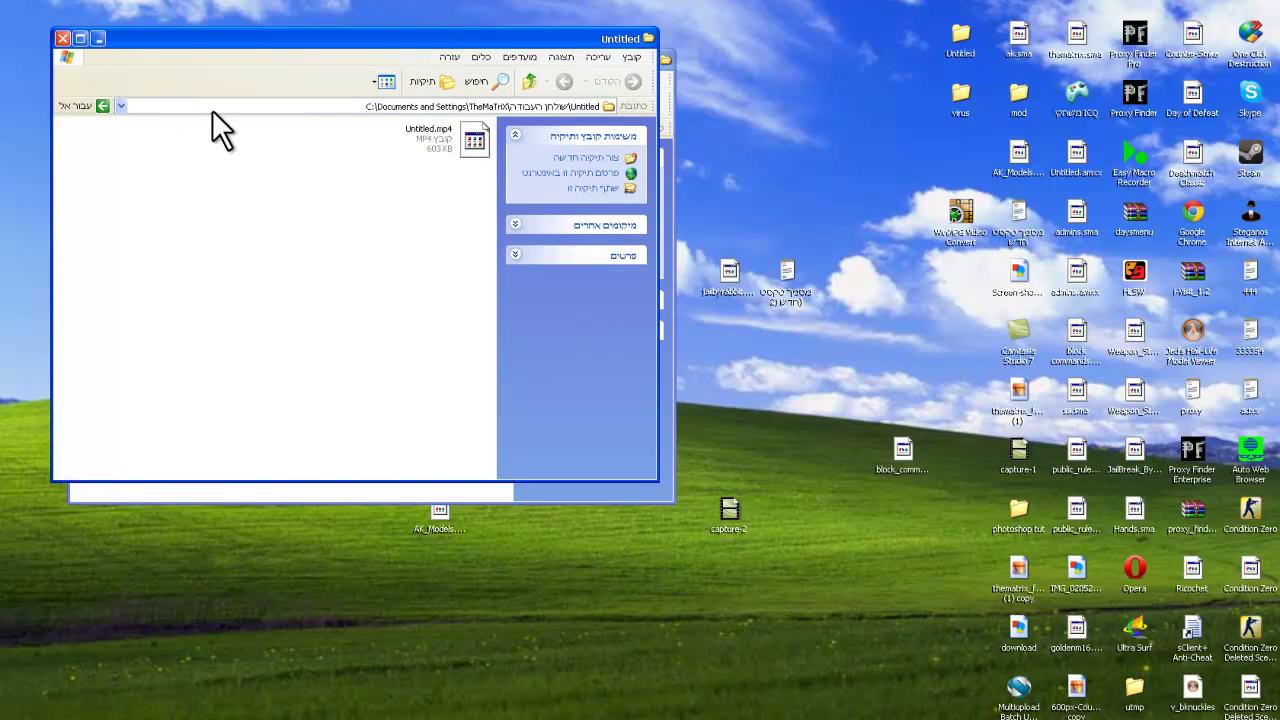
{"action": "left_click_drag", "start_coordinate": [439, 136], "coordinate": [174, 634]}
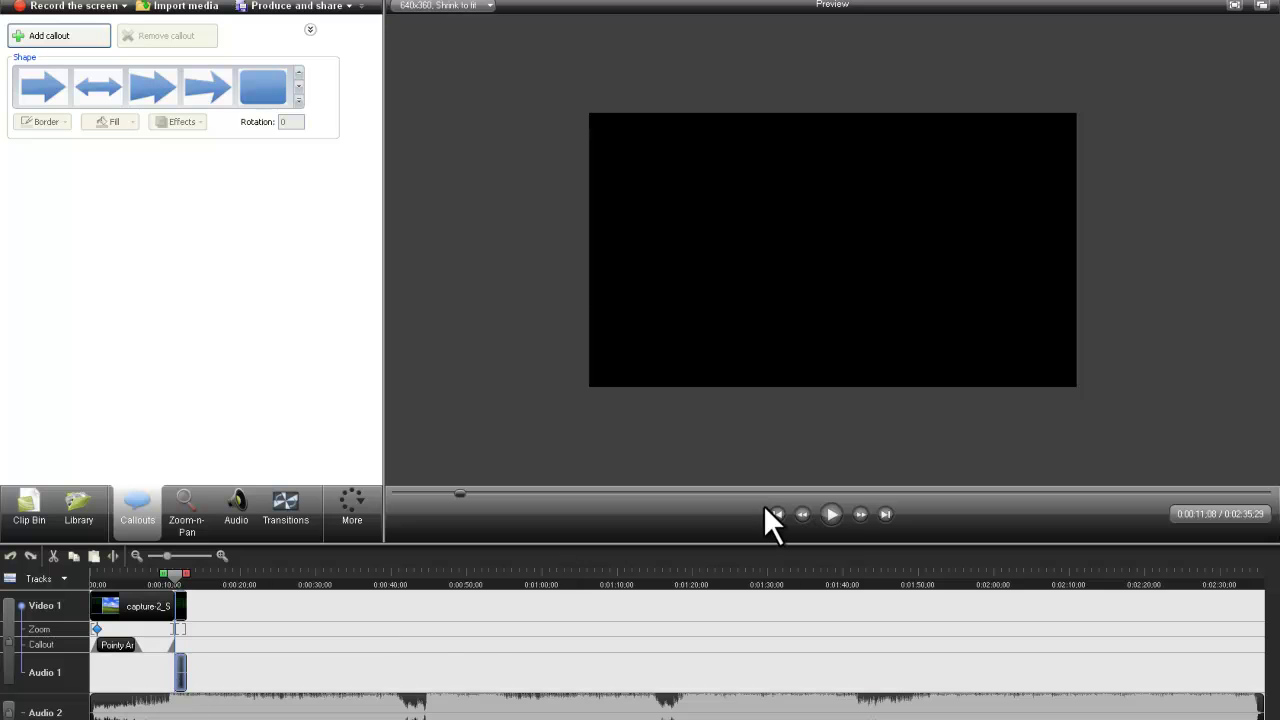
{"action": "left_click", "coordinate": [831, 514]}
{"action": "left_click_drag", "start_coordinate": [188, 574], "coordinate": [176, 575]}
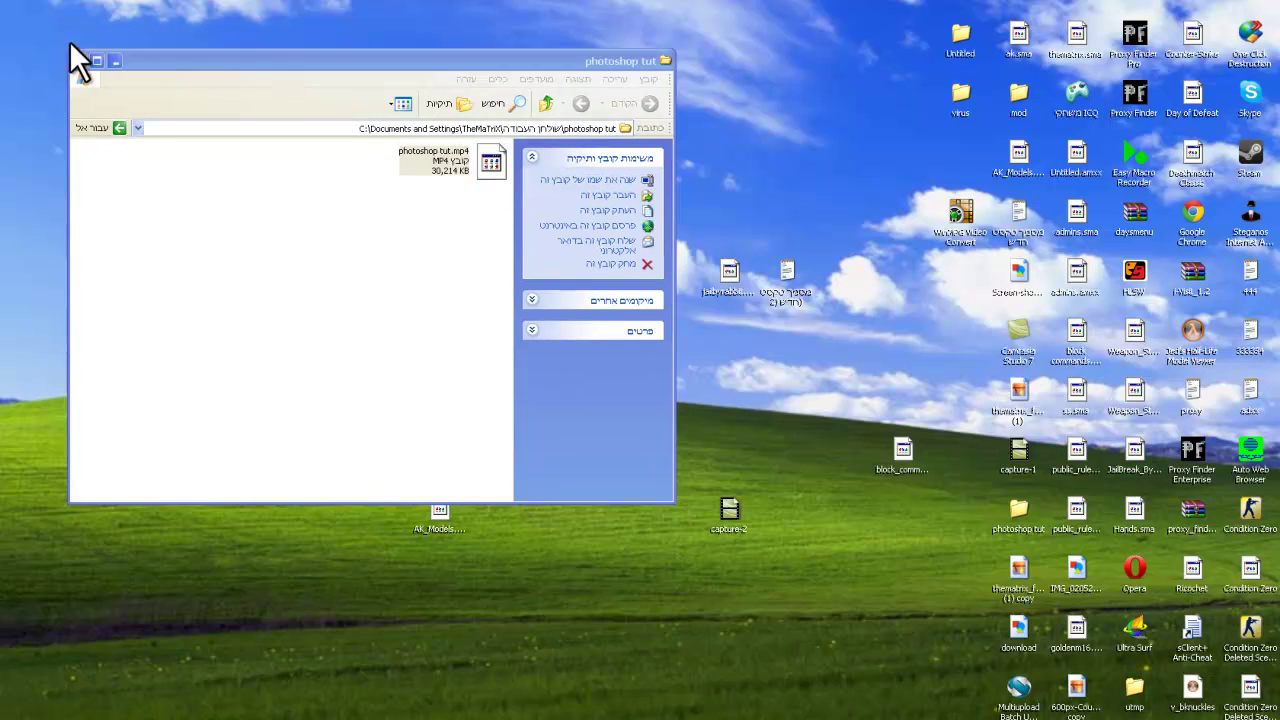
Add gif.mp4 from the desktop's gif folder to Video 1 directly after the Untitled.mp4 clip, and move the playhead to the join
{"action": "left_click", "coordinate": [78, 61]}
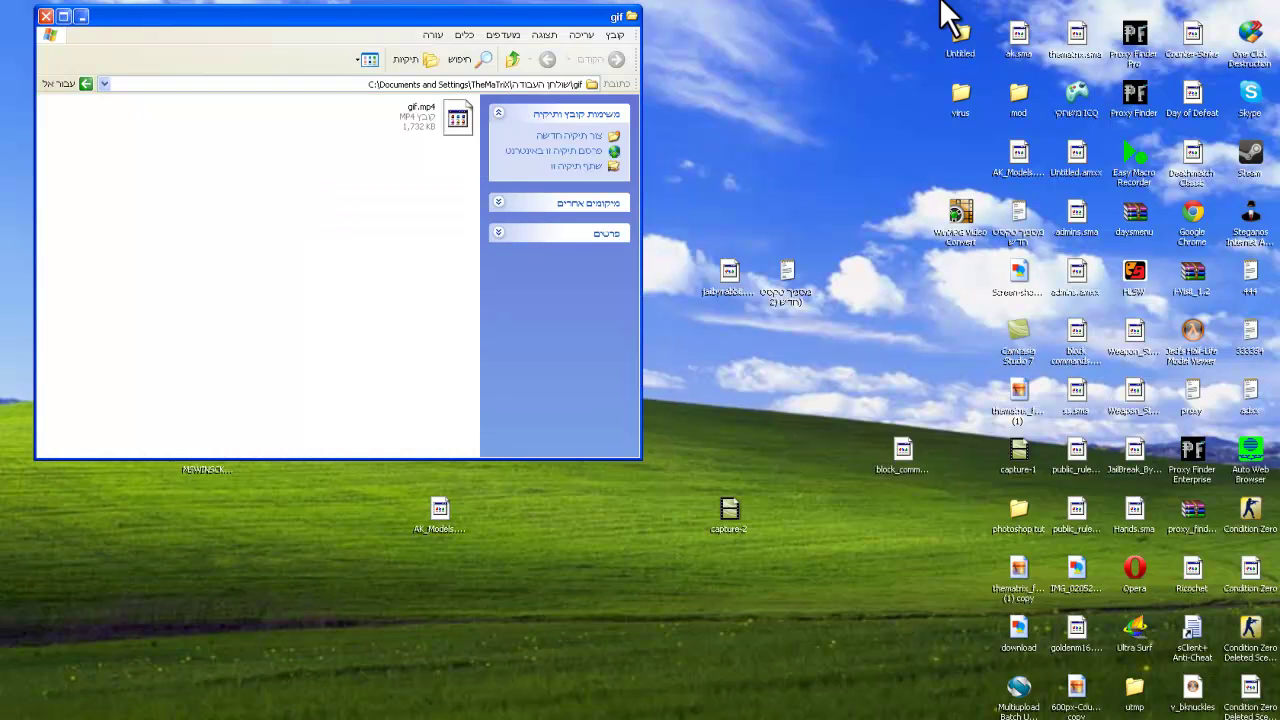
{"action": "left_click", "coordinate": [435, 118]}
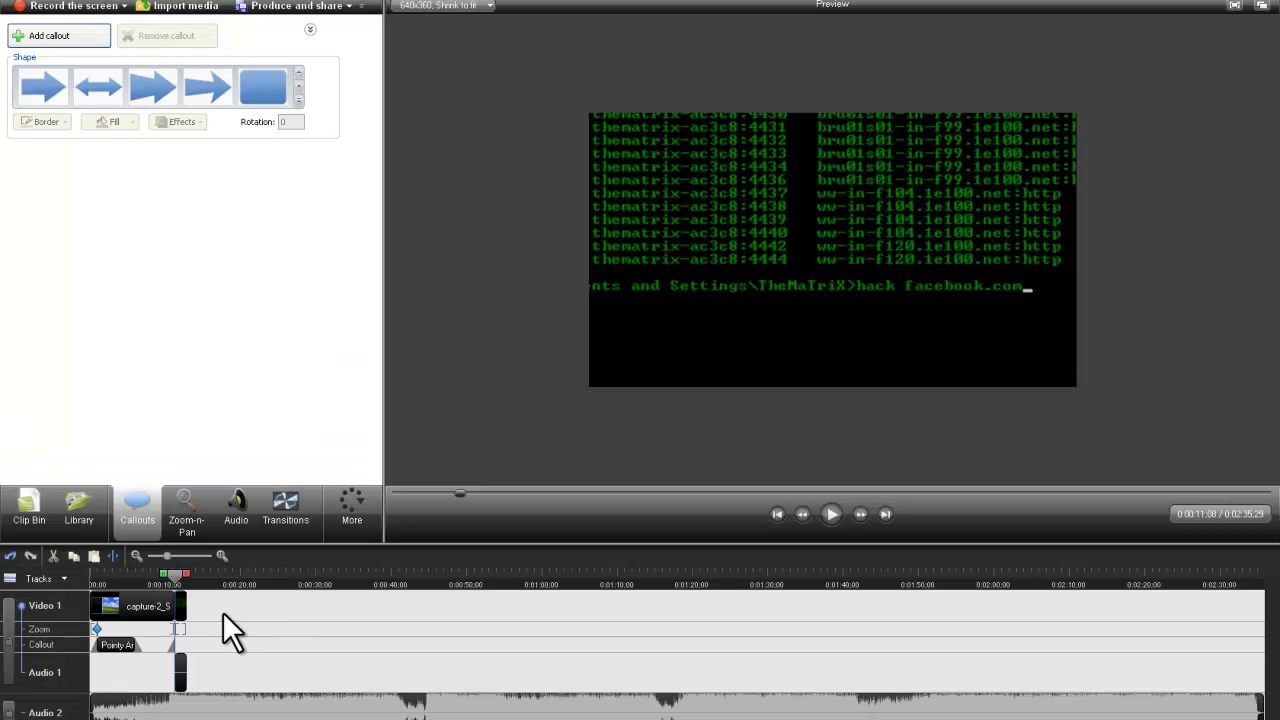
{"action": "left_click_drag", "start_coordinate": [223, 620], "coordinate": [187, 571]}
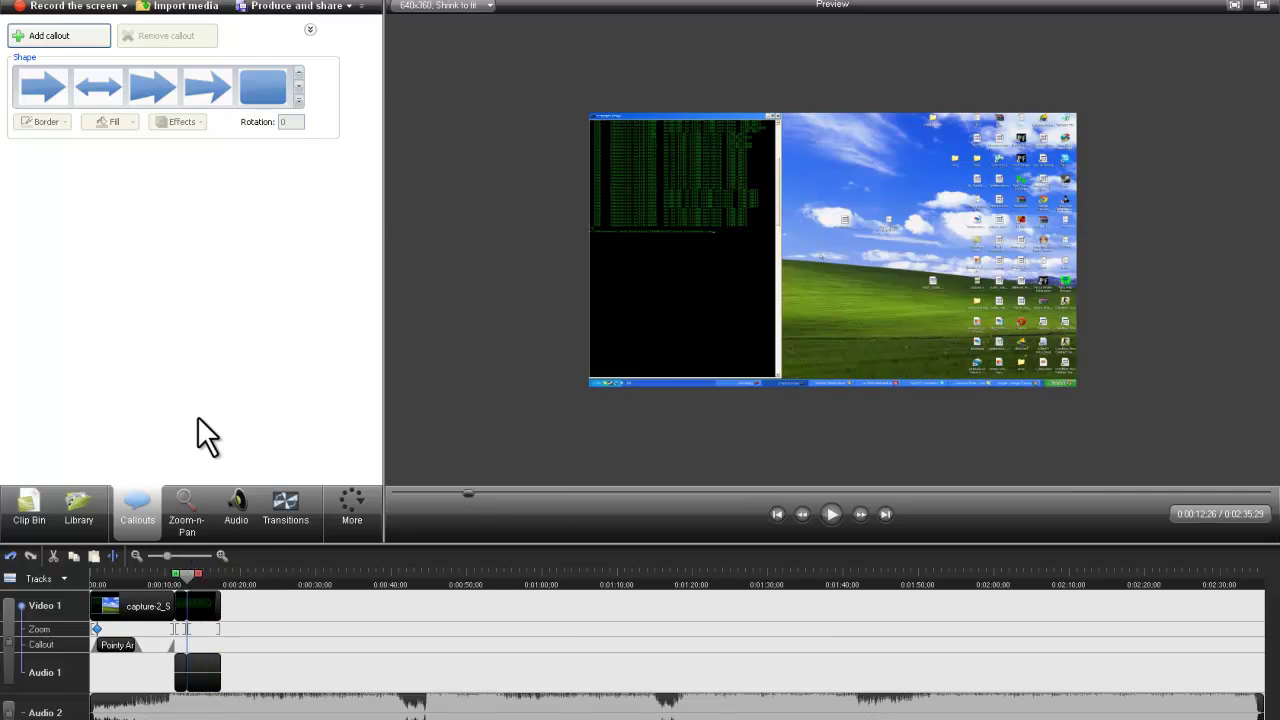
Add a Page turn transition between capture-2_Screen.avi and untitled.mp4, and a Spiral transition between untitled.mp4 and gif.mp4
{"action": "left_click", "coordinate": [186, 520]}
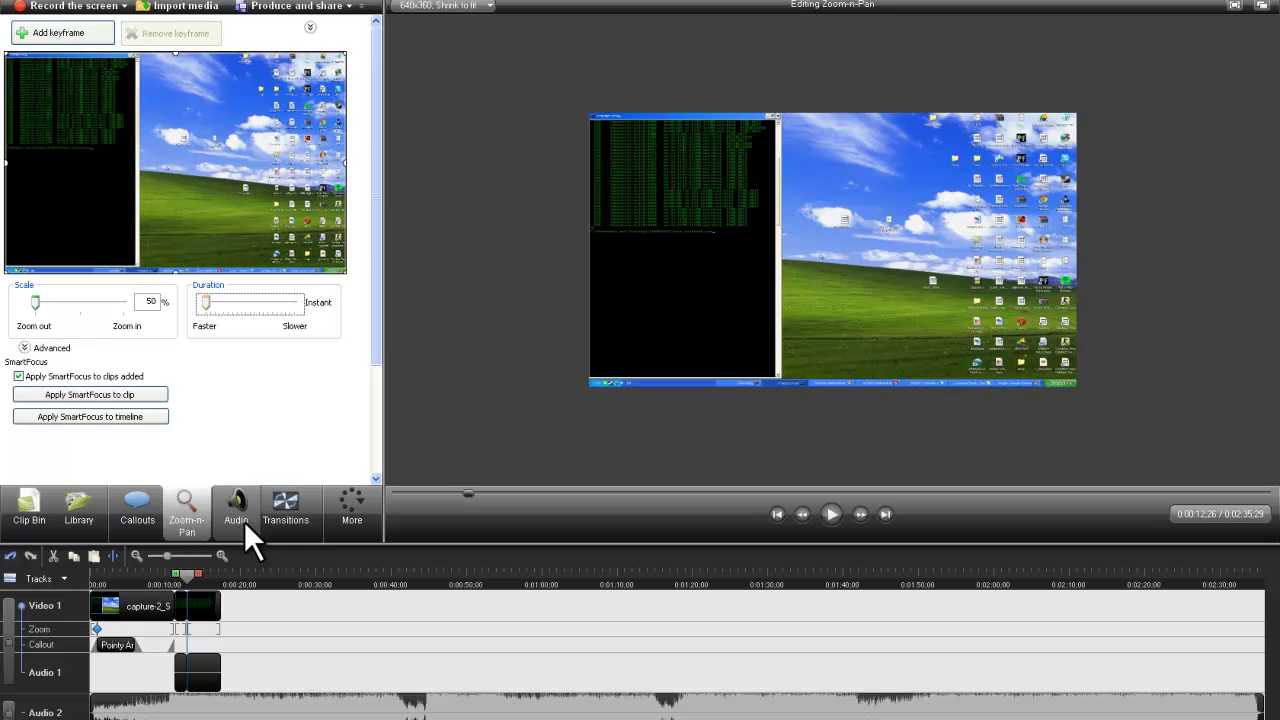
{"action": "left_click", "coordinate": [244, 521]}
{"action": "left_click", "coordinate": [264, 515]}
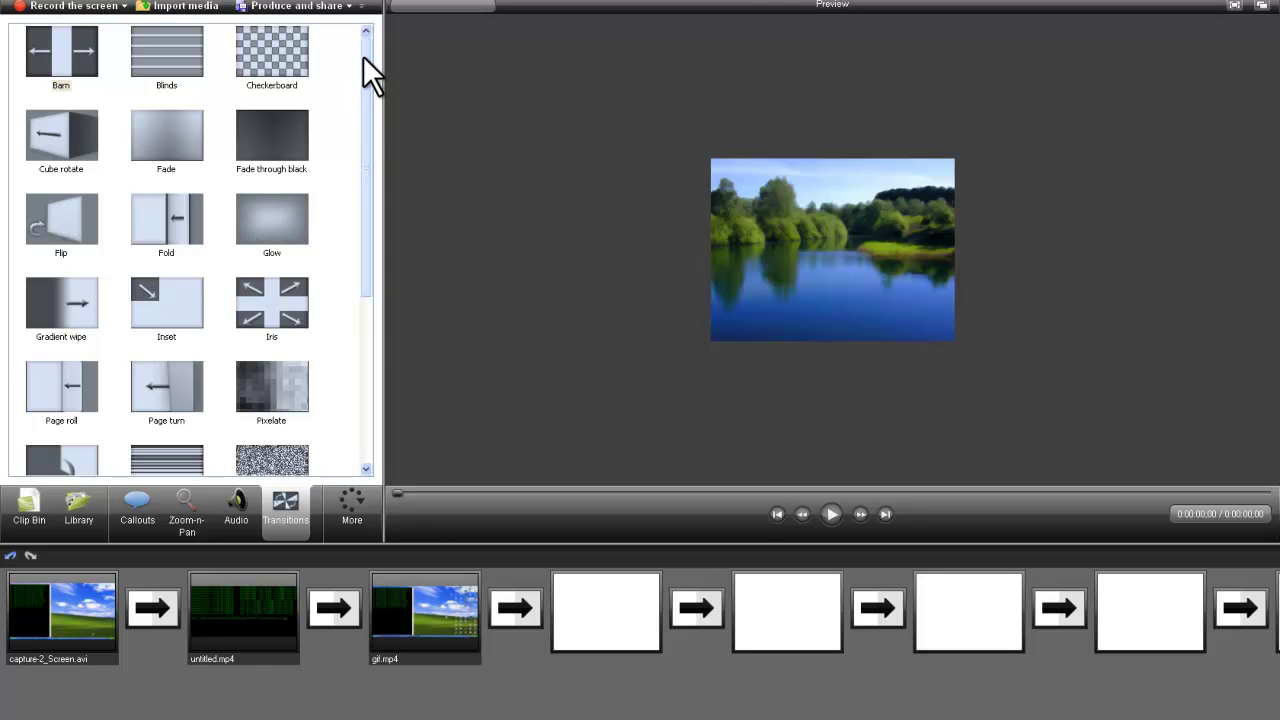
{"action": "left_click_drag", "start_coordinate": [363, 56], "coordinate": [381, 269]}
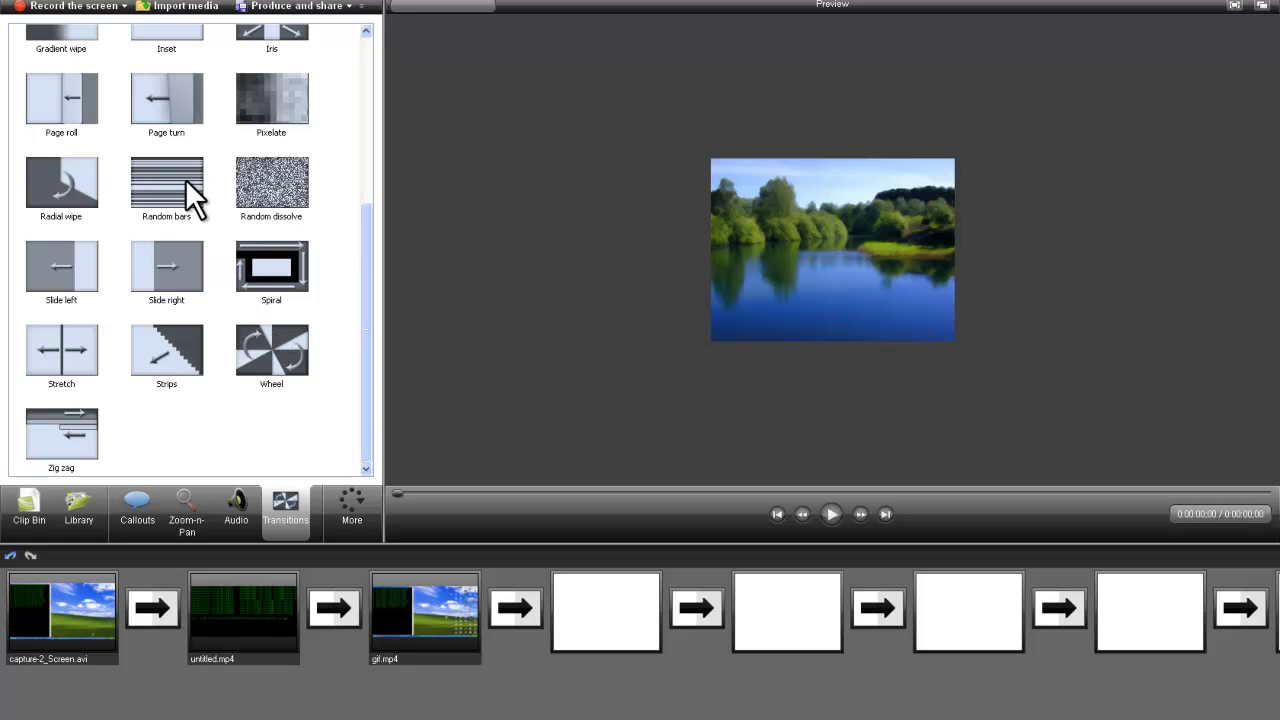
{"action": "left_click_drag", "start_coordinate": [169, 98], "coordinate": [151, 606]}
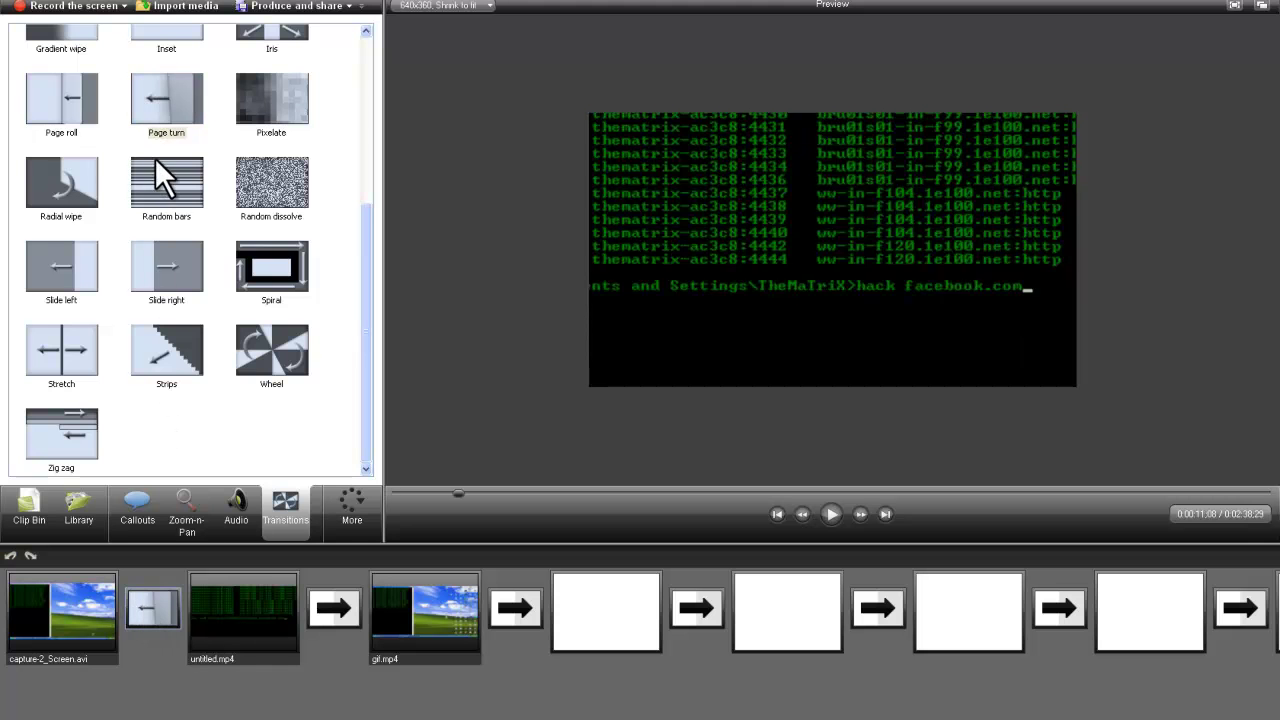
{"action": "left_click_drag", "start_coordinate": [81, 190], "coordinate": [158, 224]}
{"action": "left_click_drag", "start_coordinate": [278, 266], "coordinate": [352, 609]}
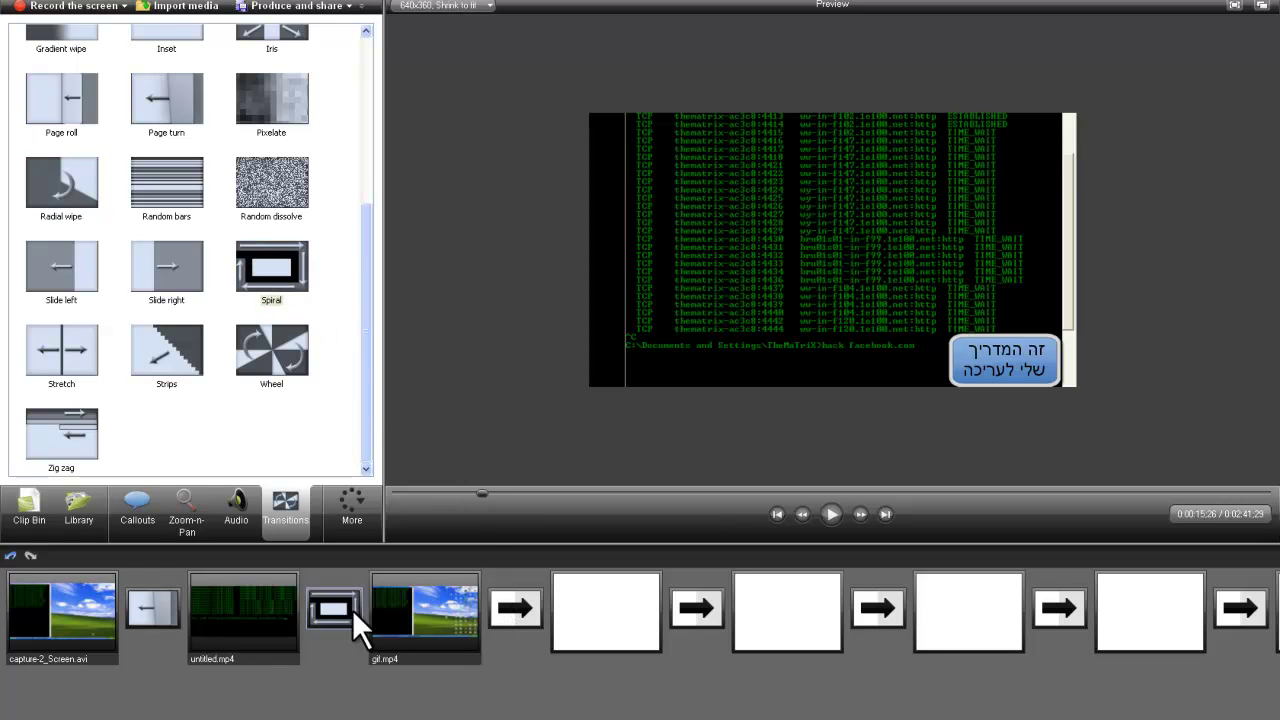
{"action": "mouse_move", "coordinate": [255, 352]}
{"action": "left_mouse_down"}
{"action": "mouse_move", "coordinate": [546, 612]}
{"action": "mouse_move", "coordinate": [512, 610]}
{"action": "mouse_move", "coordinate": [563, 705]}
{"action": "mouse_move", "coordinate": [489, 613]}
{"action": "mouse_move", "coordinate": [580, 606]}
{"action": "mouse_move", "coordinate": [471, 606]}
{"action": "mouse_move", "coordinate": [314, 357]}
{"action": "mouse_move", "coordinate": [245, 370]}
{"action": "mouse_move", "coordinate": [541, 553]}
{"action": "mouse_move", "coordinate": [507, 612]}
{"action": "mouse_move", "coordinate": [731, 621]}
{"action": "mouse_move", "coordinate": [698, 608]}
{"action": "mouse_move", "coordinate": [520, 618]}
{"action": "mouse_move", "coordinate": [262, 440]}
{"action": "mouse_move", "coordinate": [246, 345]}
{"action": "left_mouse_up"}
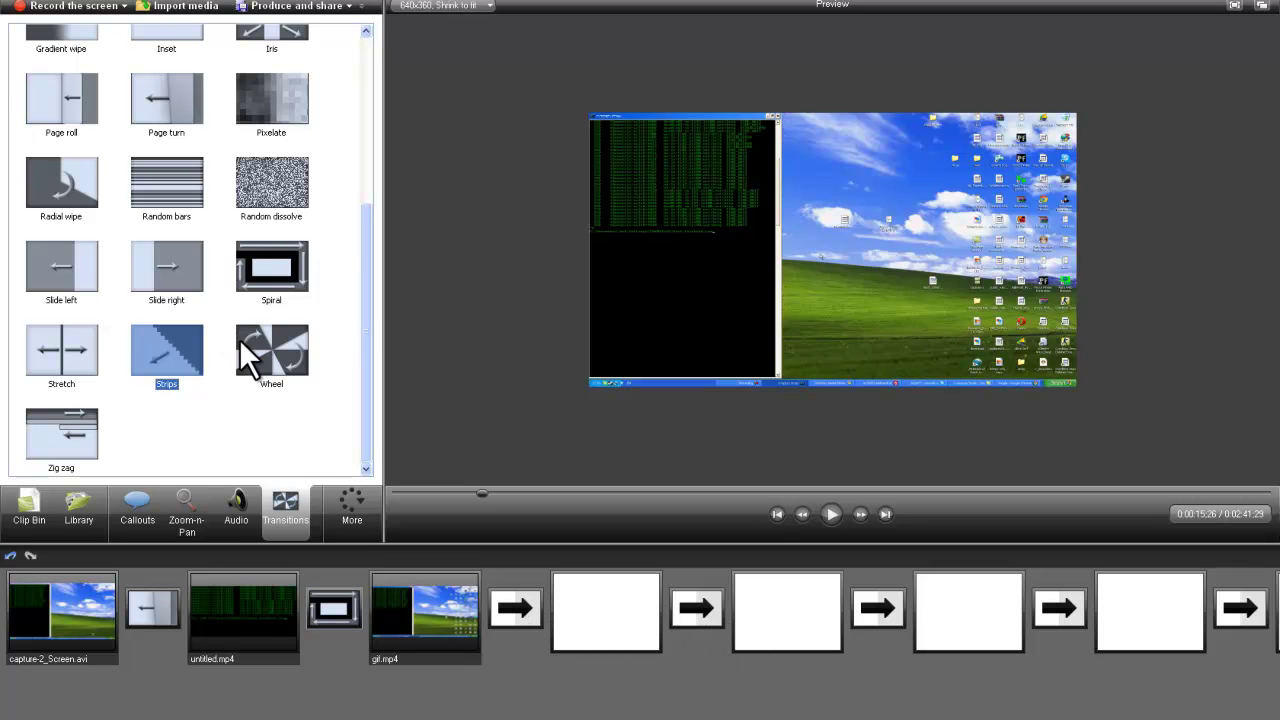
{"action": "left_click", "coordinate": [240, 510]}
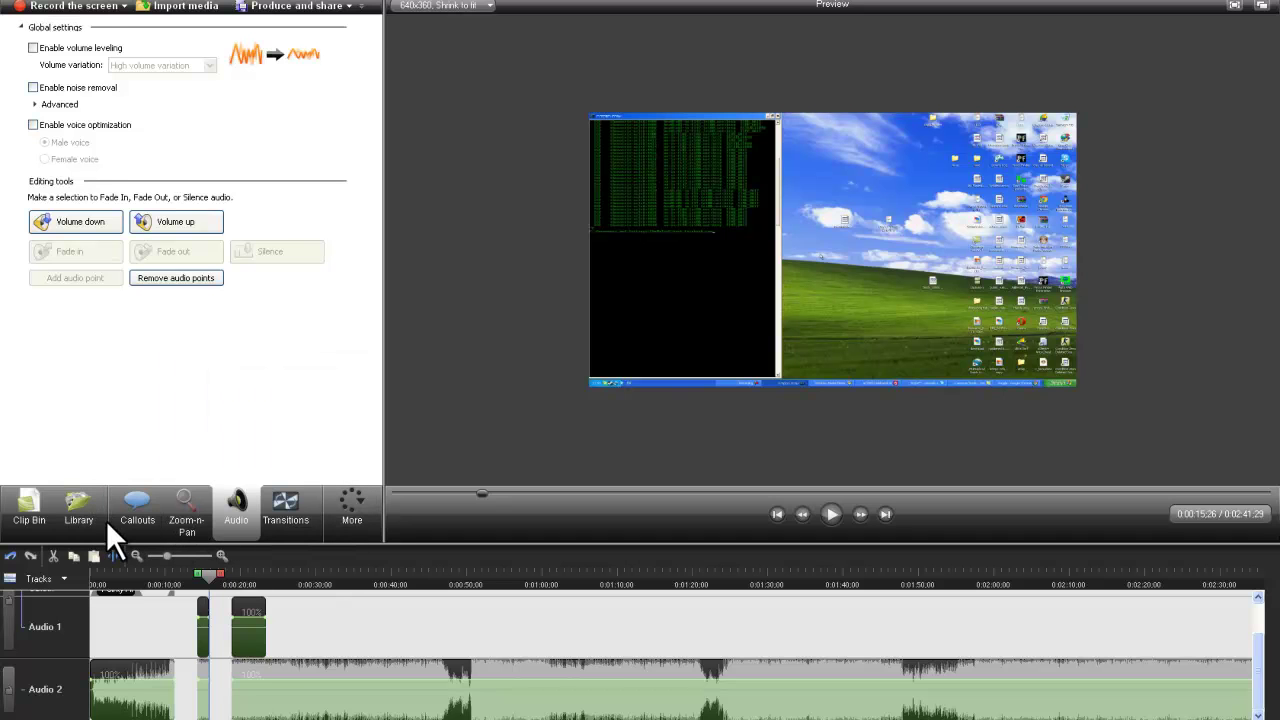
{"action": "left_click", "coordinate": [138, 520]}
Add a title clip at the playhead after the untitled.mp4 clip, with the text By TheMaTriX to icydier
{"action": "left_click", "coordinate": [342, 531]}
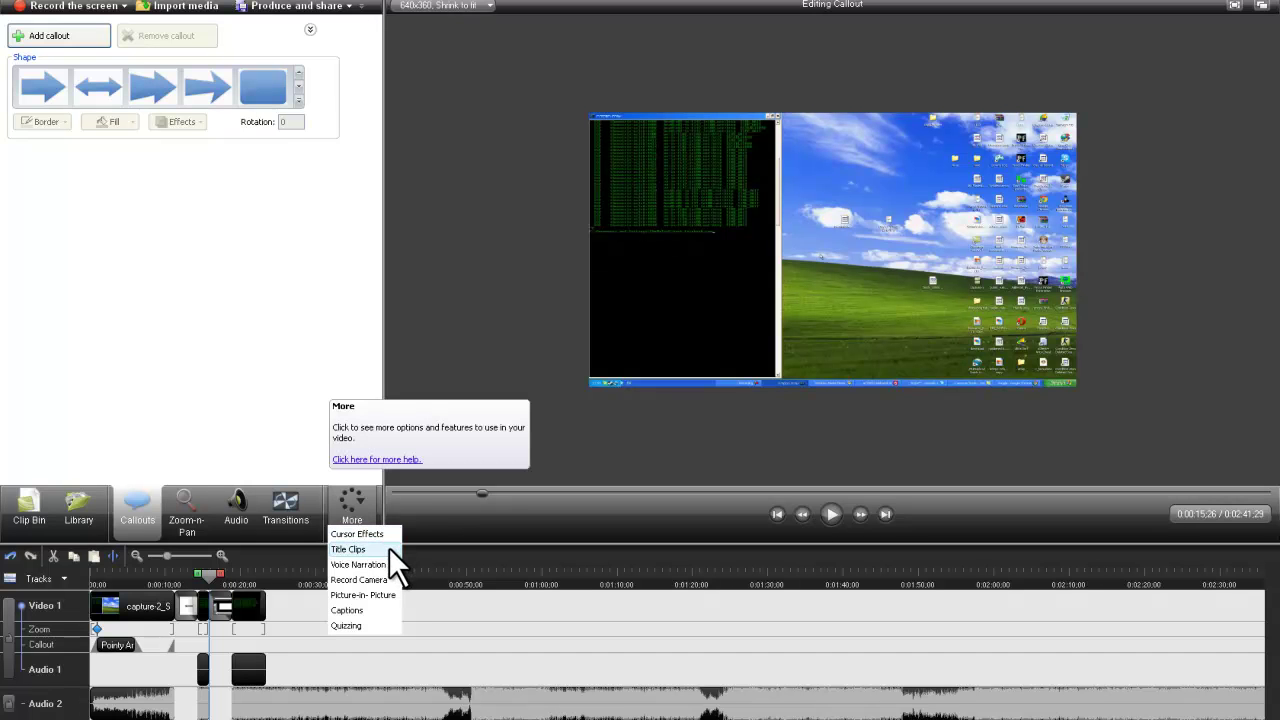
{"action": "left_click", "coordinate": [389, 547]}
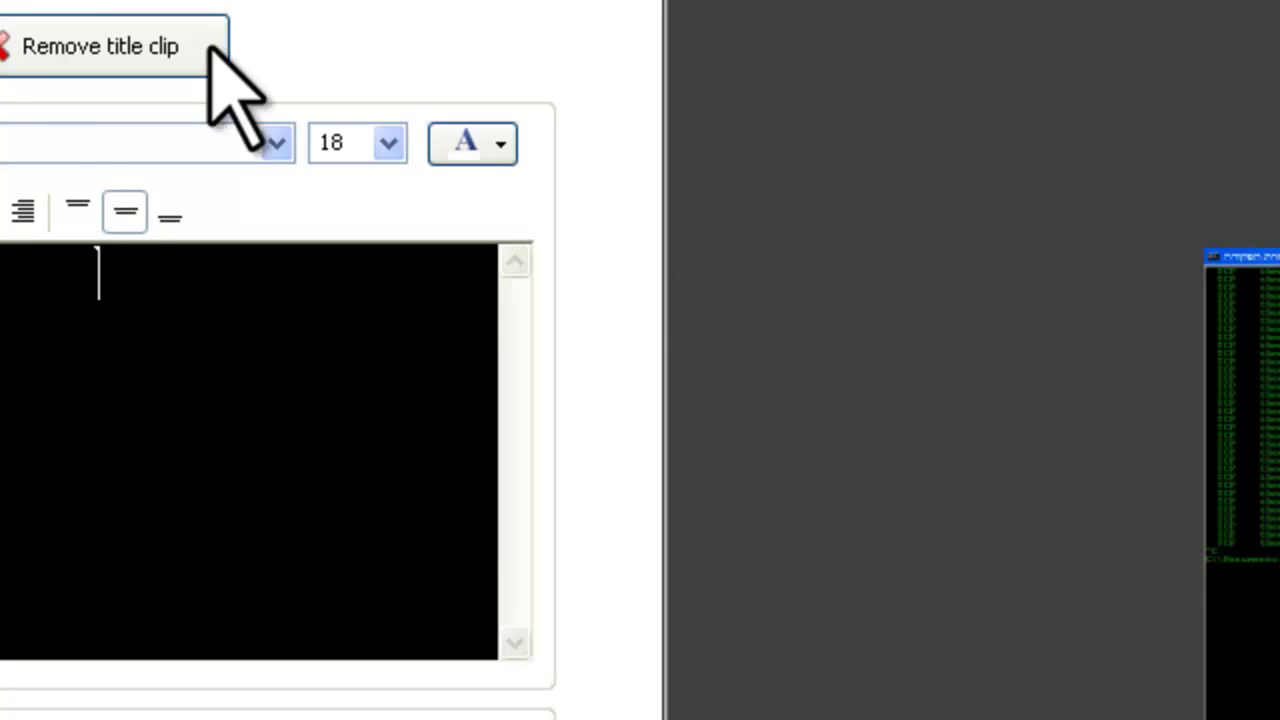
{"action": "type", "text": "Bu"}
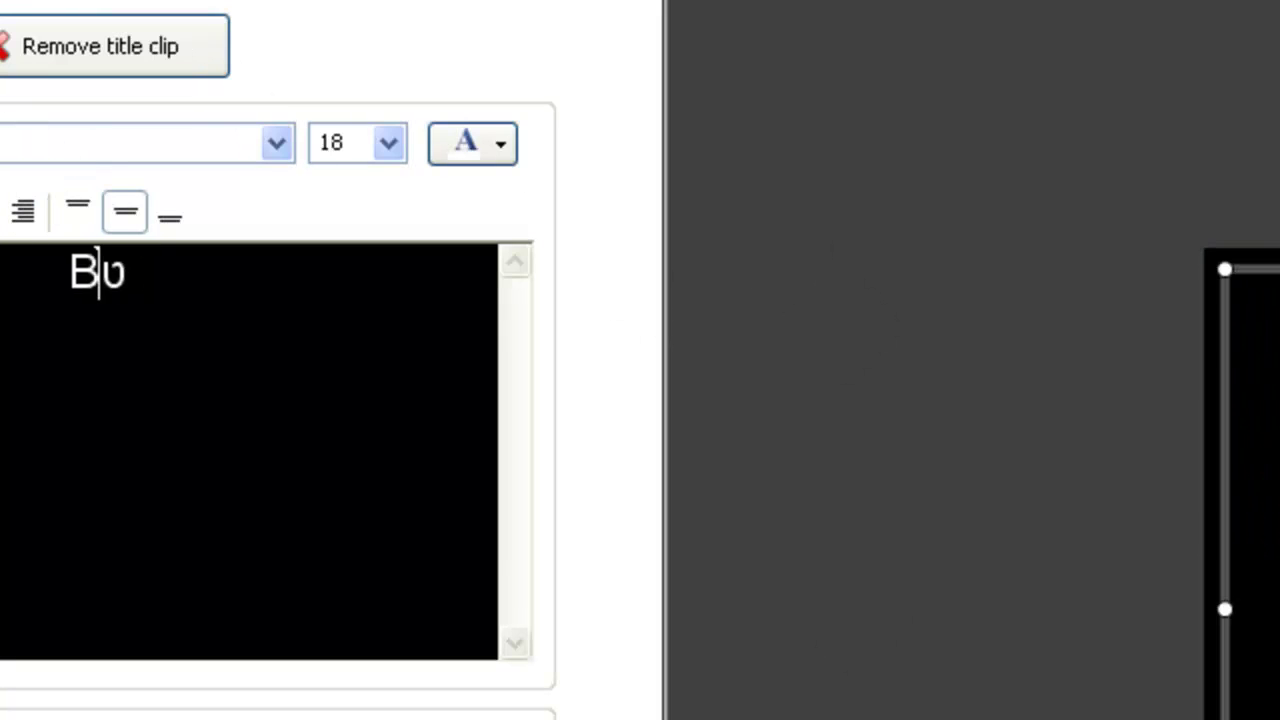
{"action": "key", "text": "BackSpace"}
{"action": "type", "text": "y "}
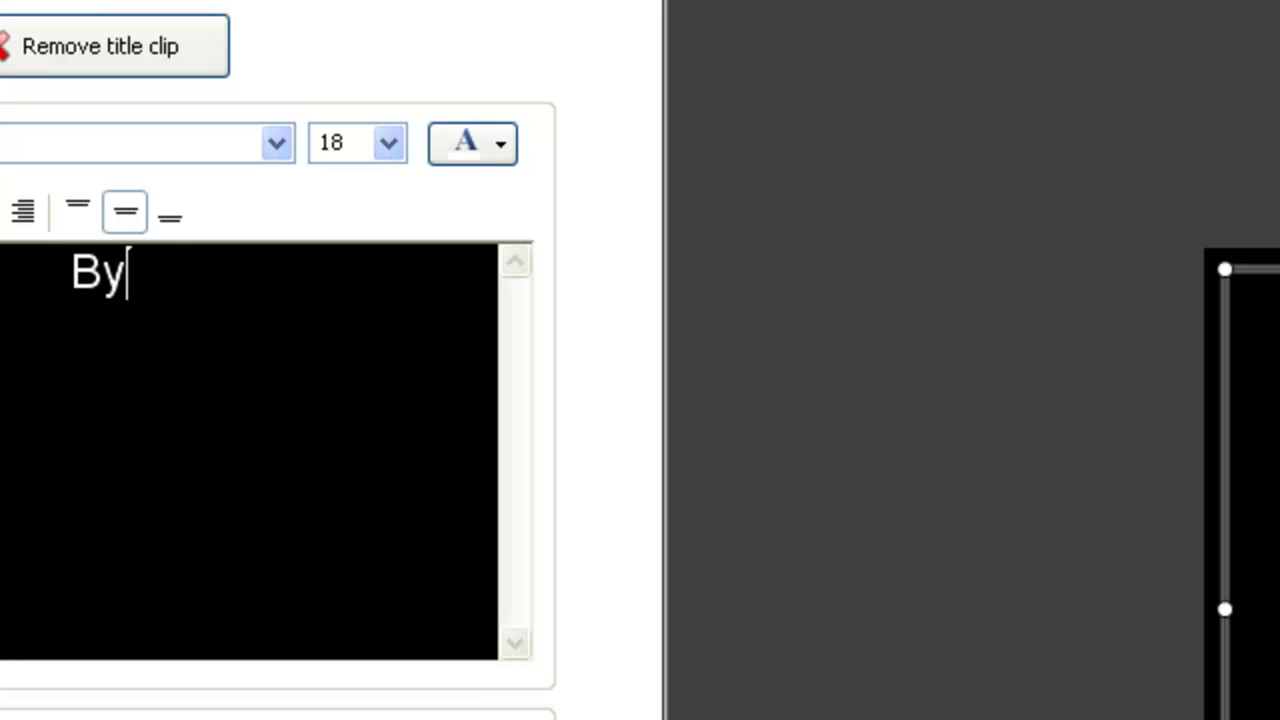
{"action": "type", "text": "TheM"}
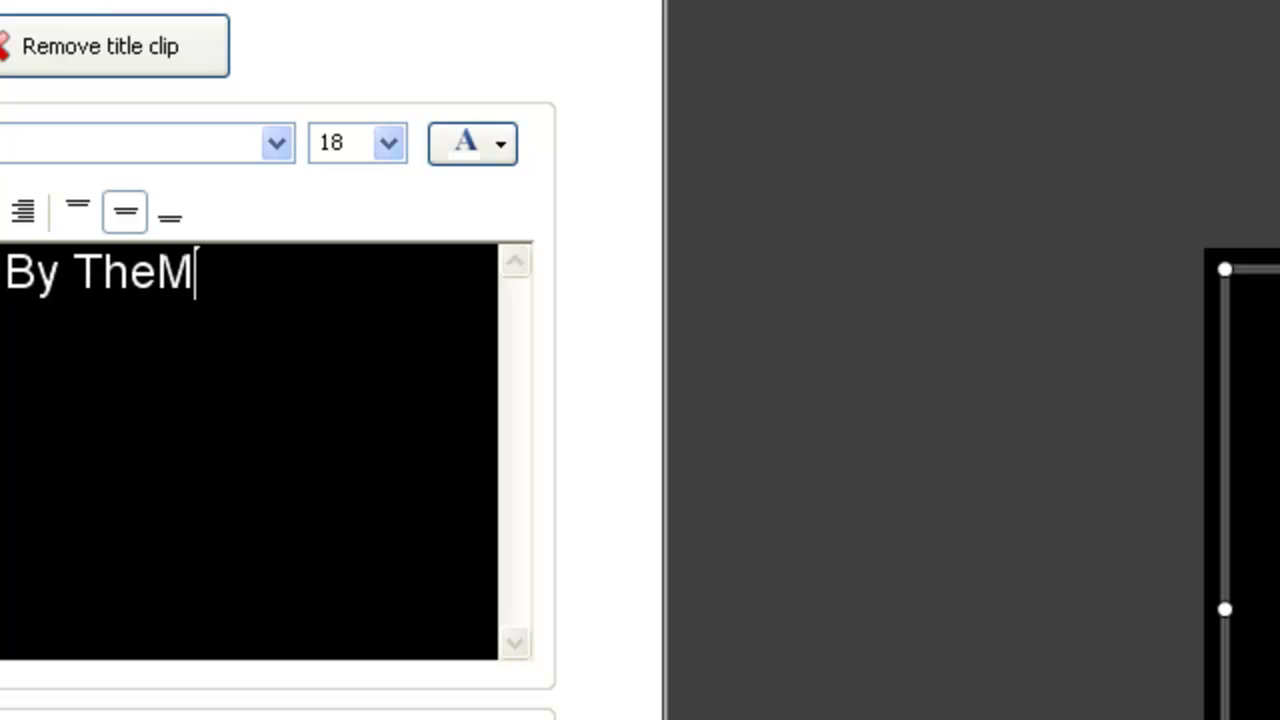
{"action": "type", "text": "aTriX "}
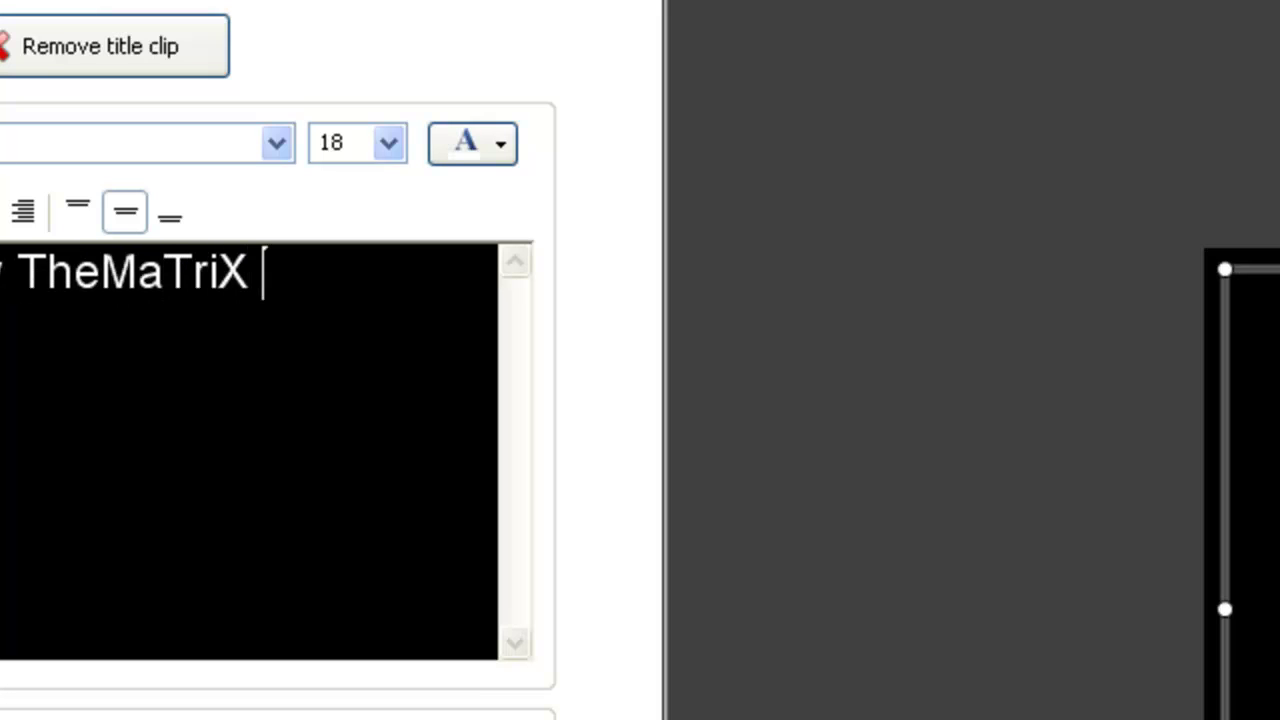
{"action": "type", "text": "to i"}
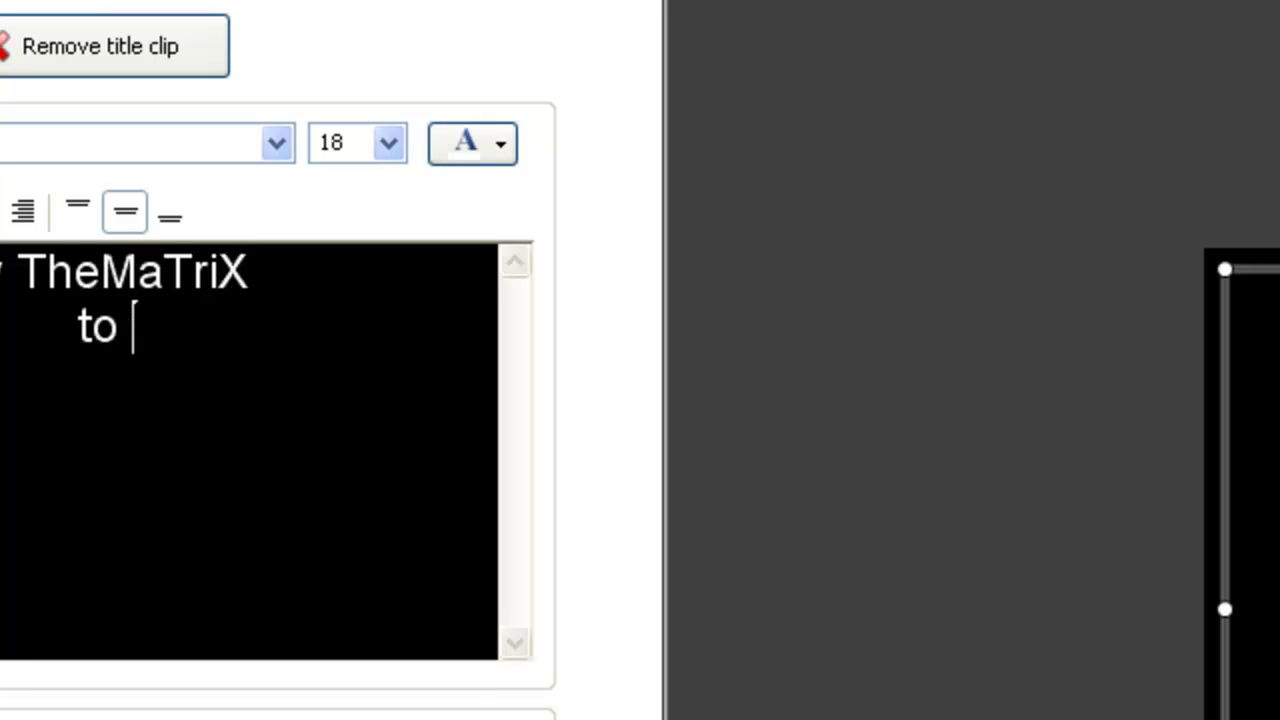
{"action": "type", "text": "cydier"}
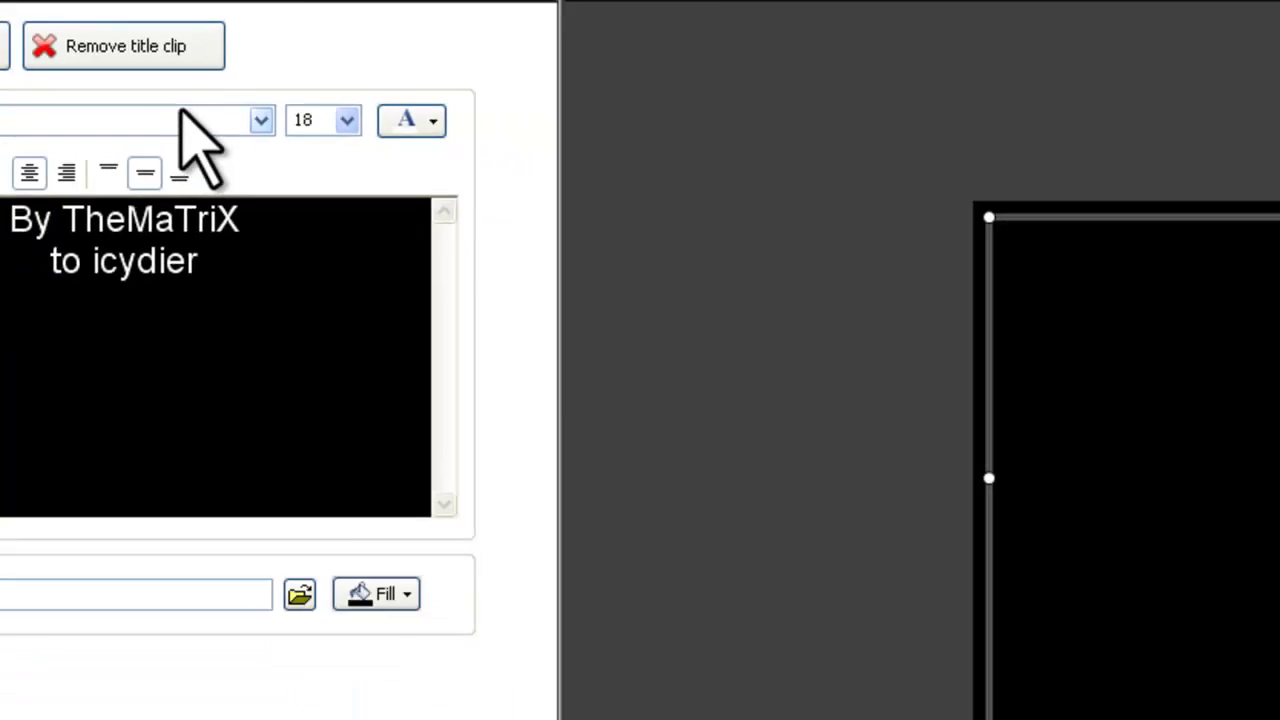
Try to change the title clip's font from the font list to Capture it
{"action": "left_click", "coordinate": [53, 143]}
{"action": "scroll", "coordinate": [160, 140], "scroll_direction": "down", "scroll_amount": 1}
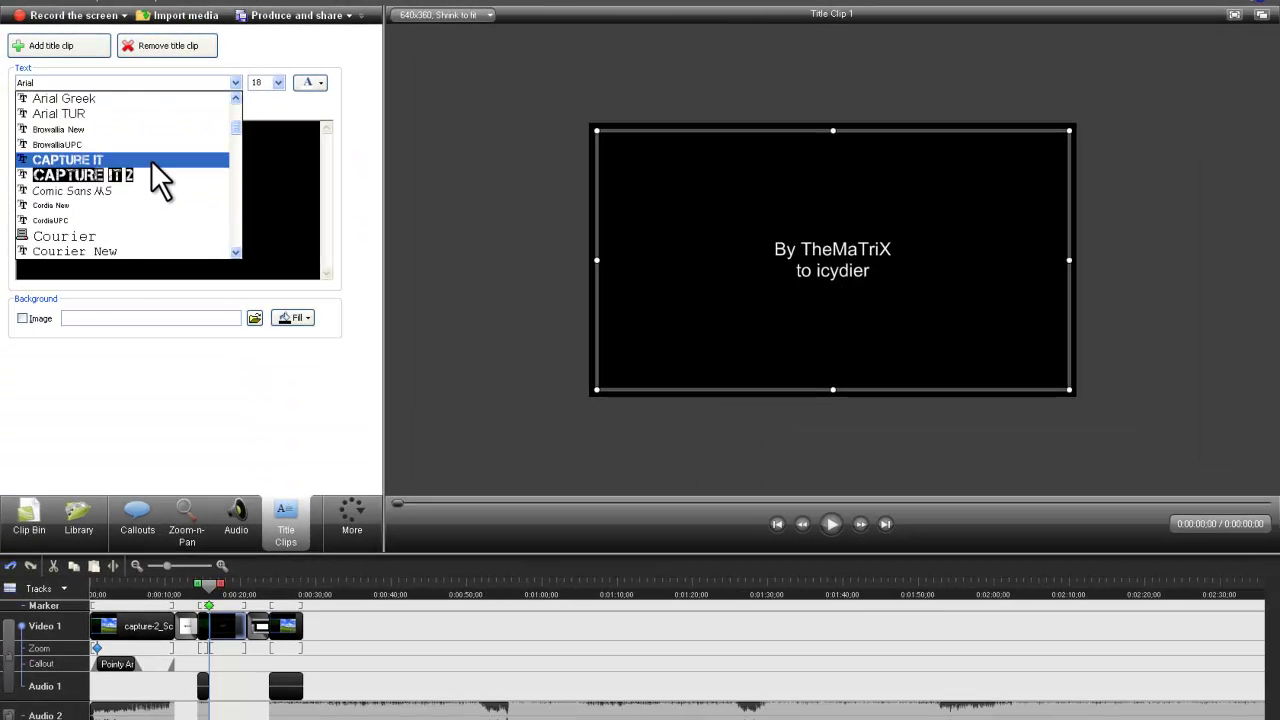
{"action": "left_click", "coordinate": [149, 160]}
{"action": "left_click", "coordinate": [179, 218]}
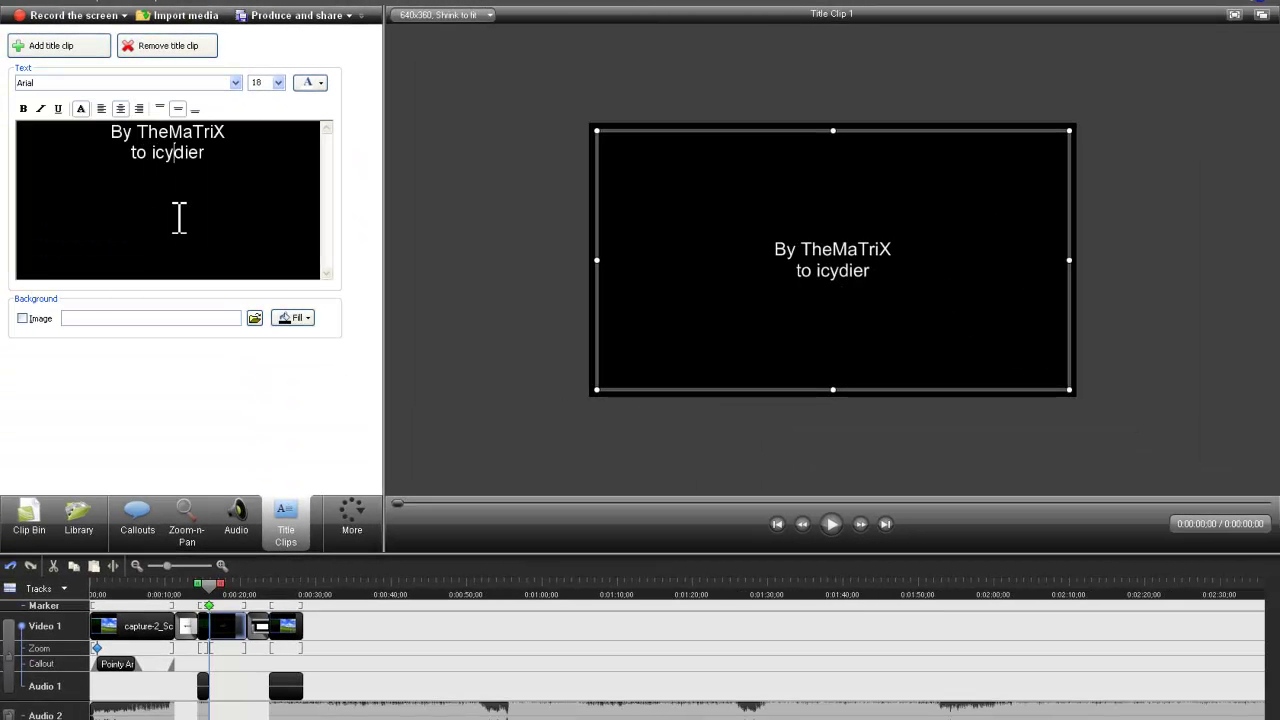
Select the whole title text and set its font to Capture it, and return the playhead to the timeline's start
{"action": "left_click_drag", "start_coordinate": [222, 187], "coordinate": [123, 120]}
{"action": "left_click", "coordinate": [127, 80]}
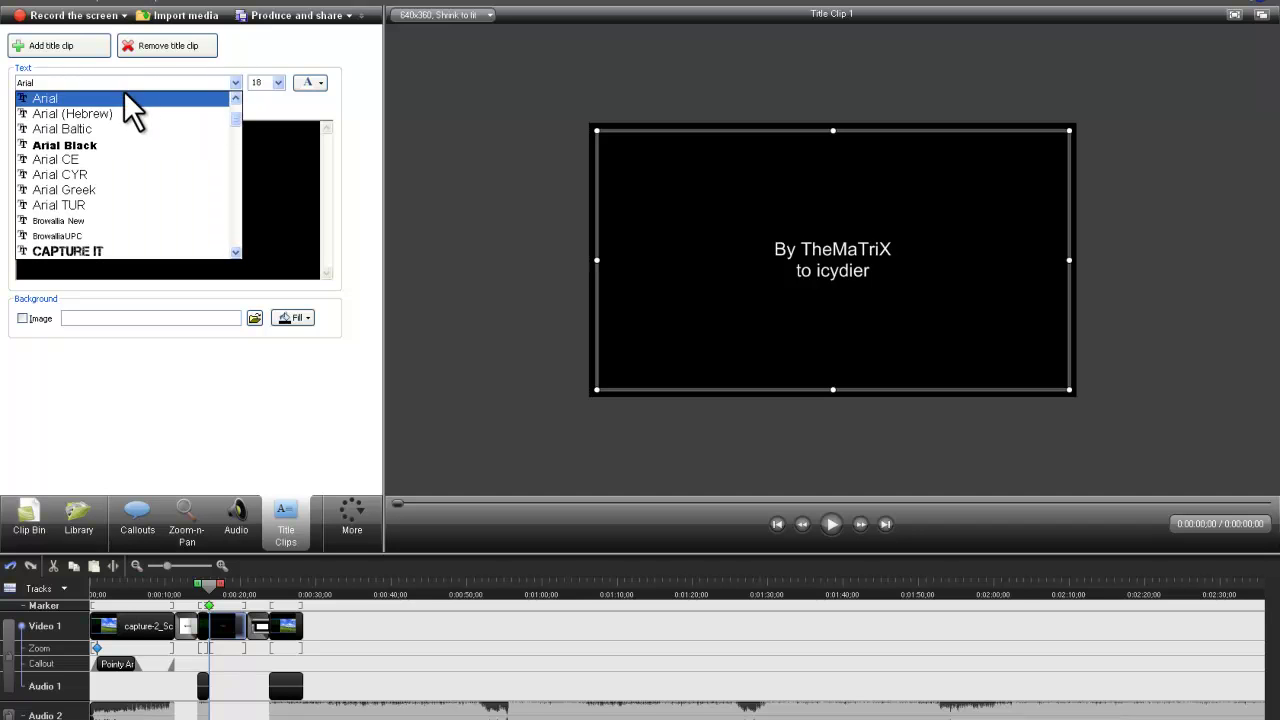
{"action": "scroll", "coordinate": [130, 170], "scroll_direction": "down", "scroll_amount": 1}
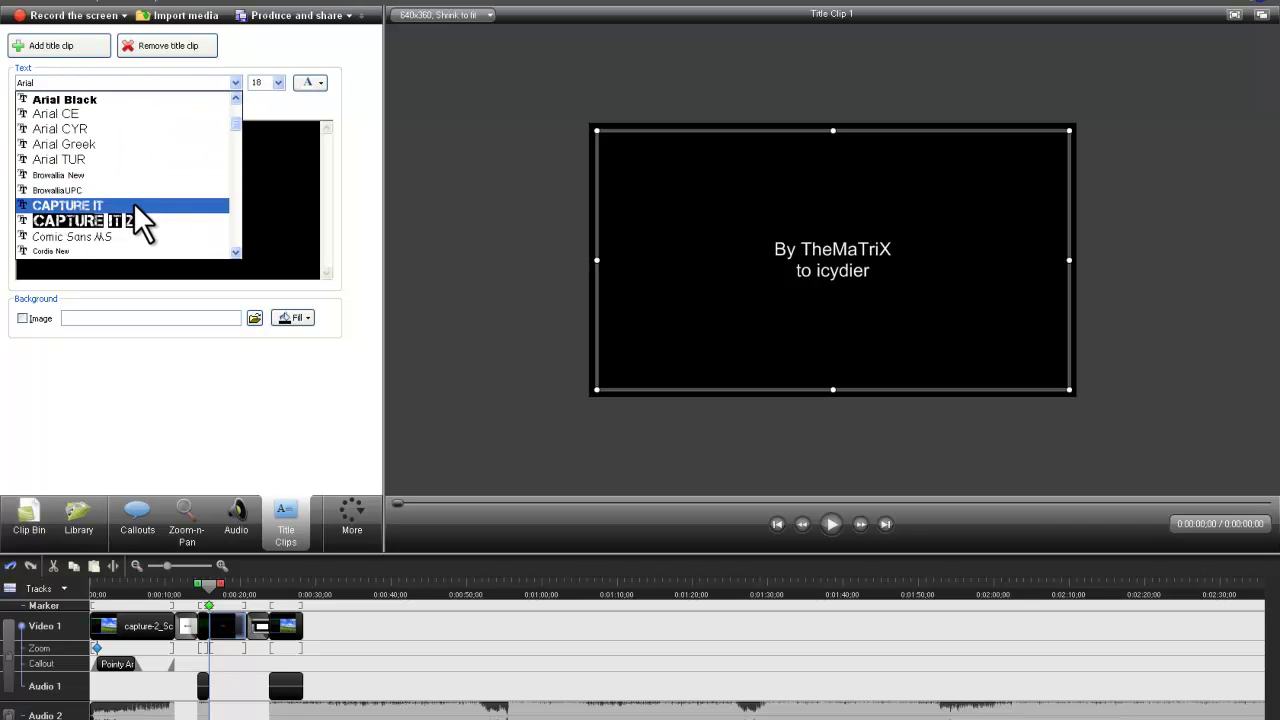
{"action": "left_click", "coordinate": [134, 202]}
{"action": "left_click", "coordinate": [188, 154]}
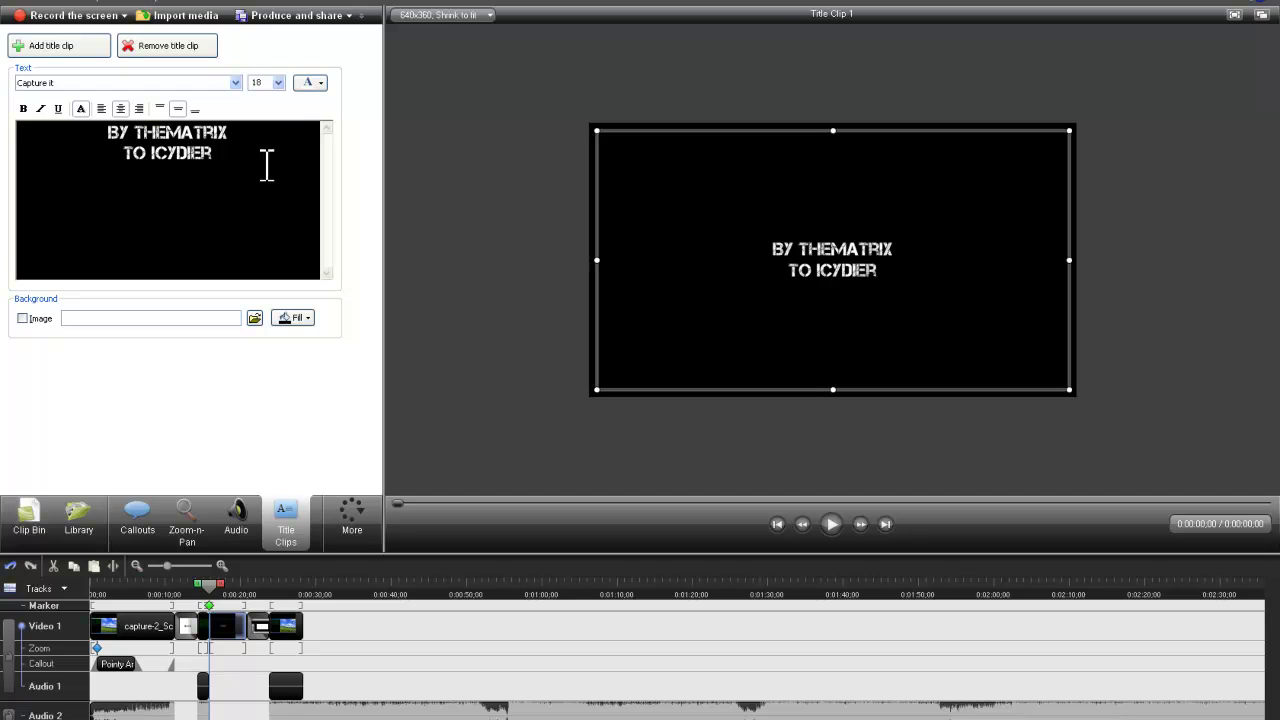
{"action": "left_click", "coordinate": [229, 643]}
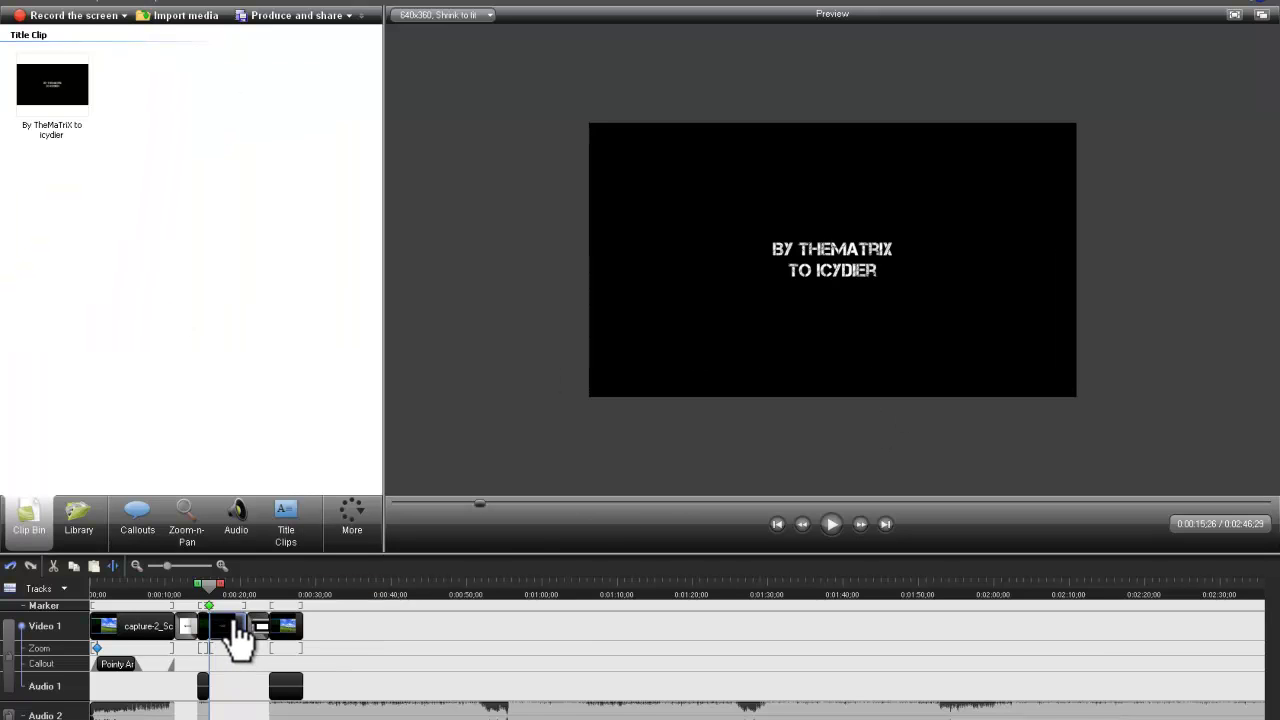
{"action": "left_click_drag", "start_coordinate": [213, 585], "coordinate": [69, 585]}
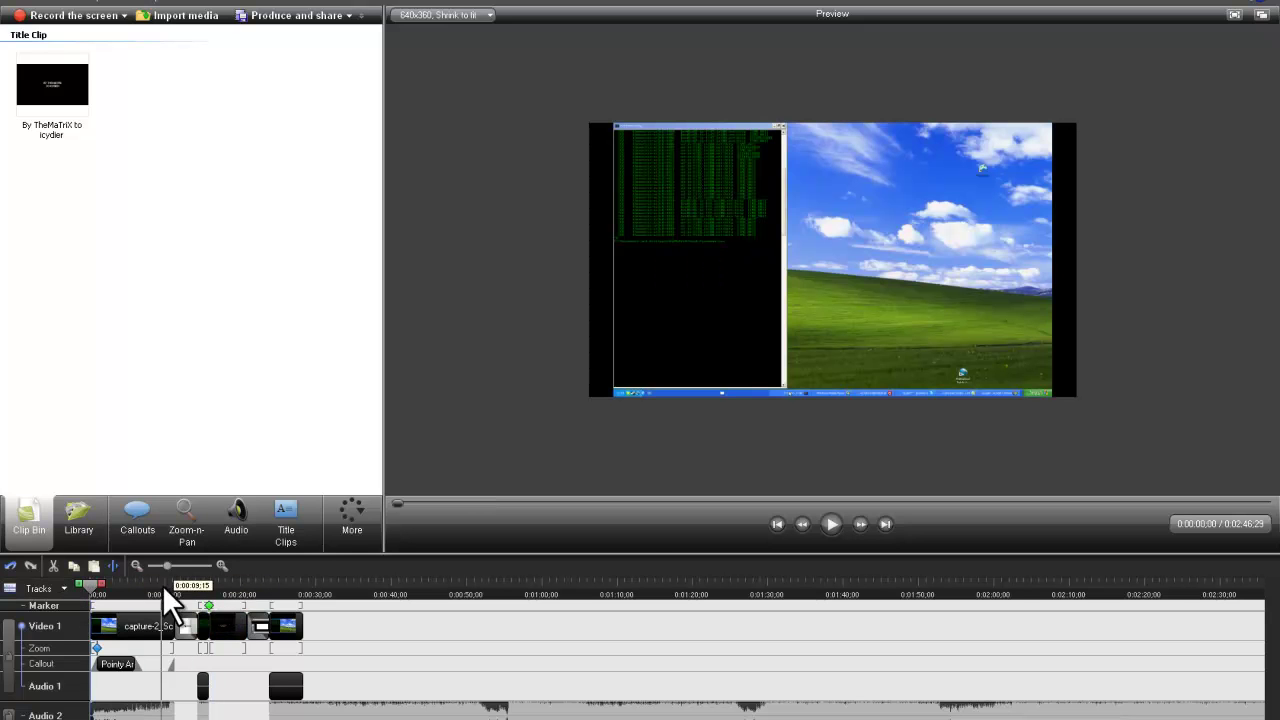
{"action": "left_click", "coordinate": [350, 518]}
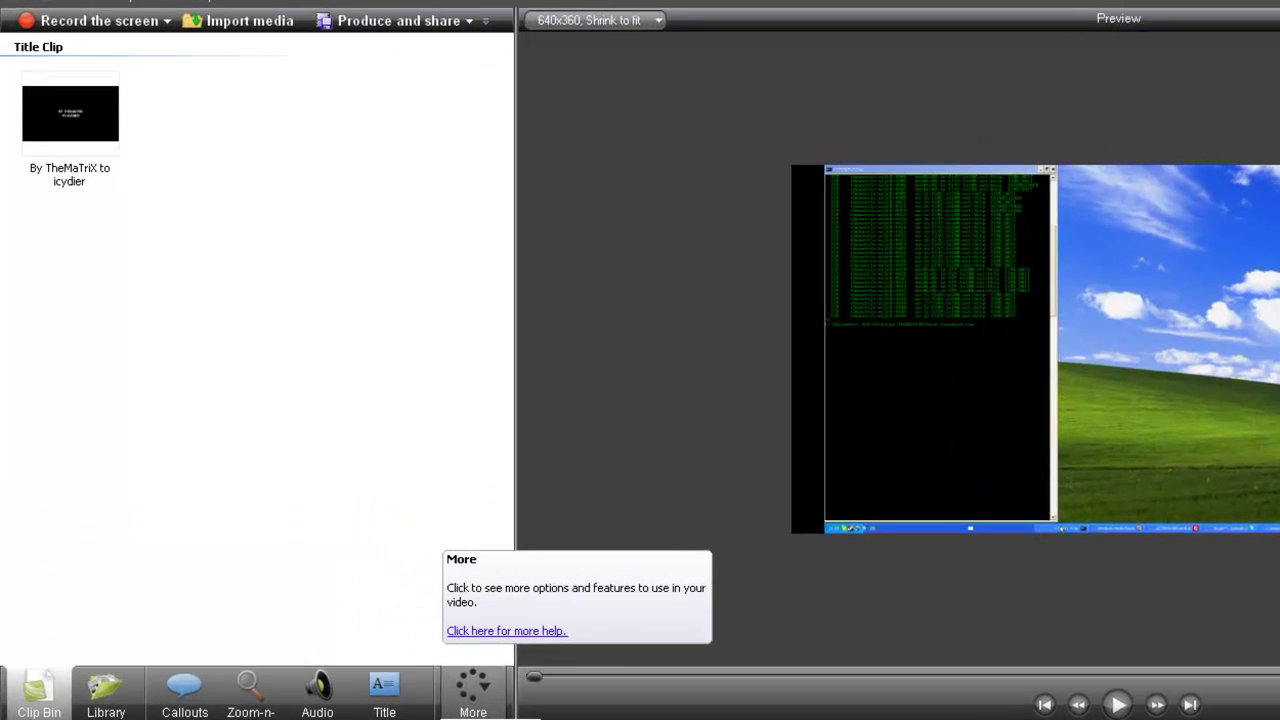
{"action": "left_click", "coordinate": [473, 715]}
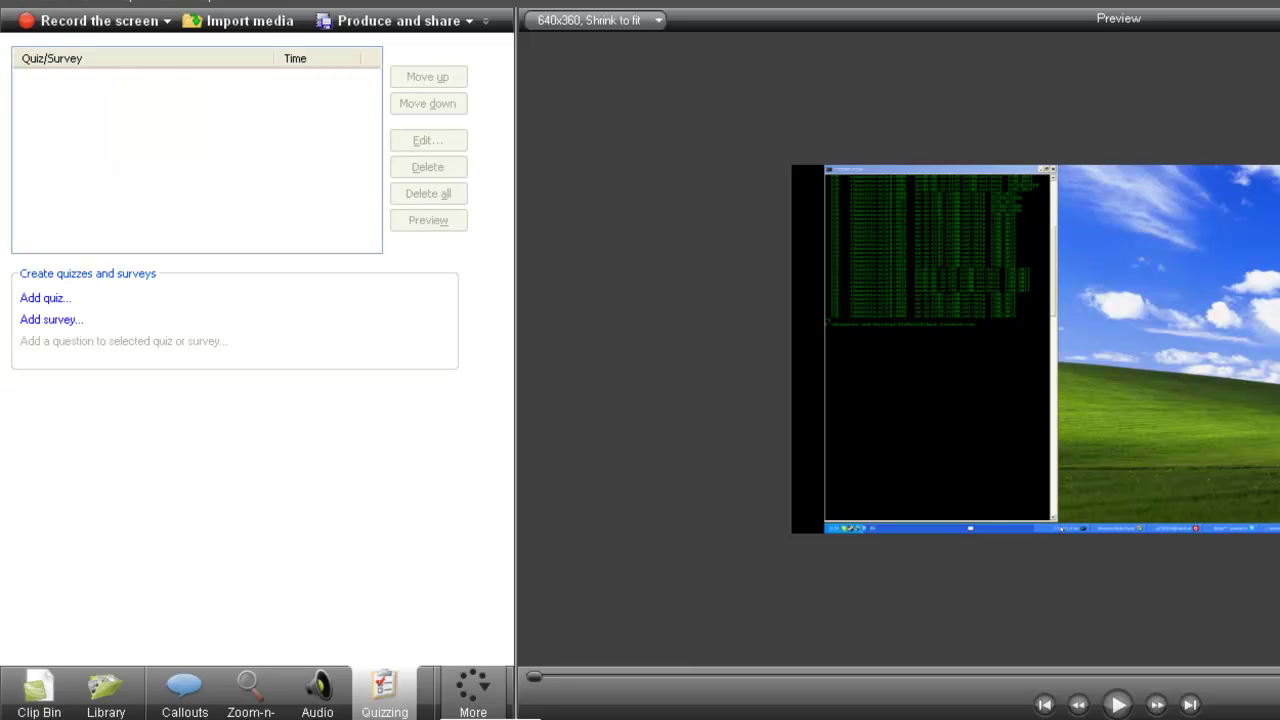
{"action": "left_click", "coordinate": [473, 712]}
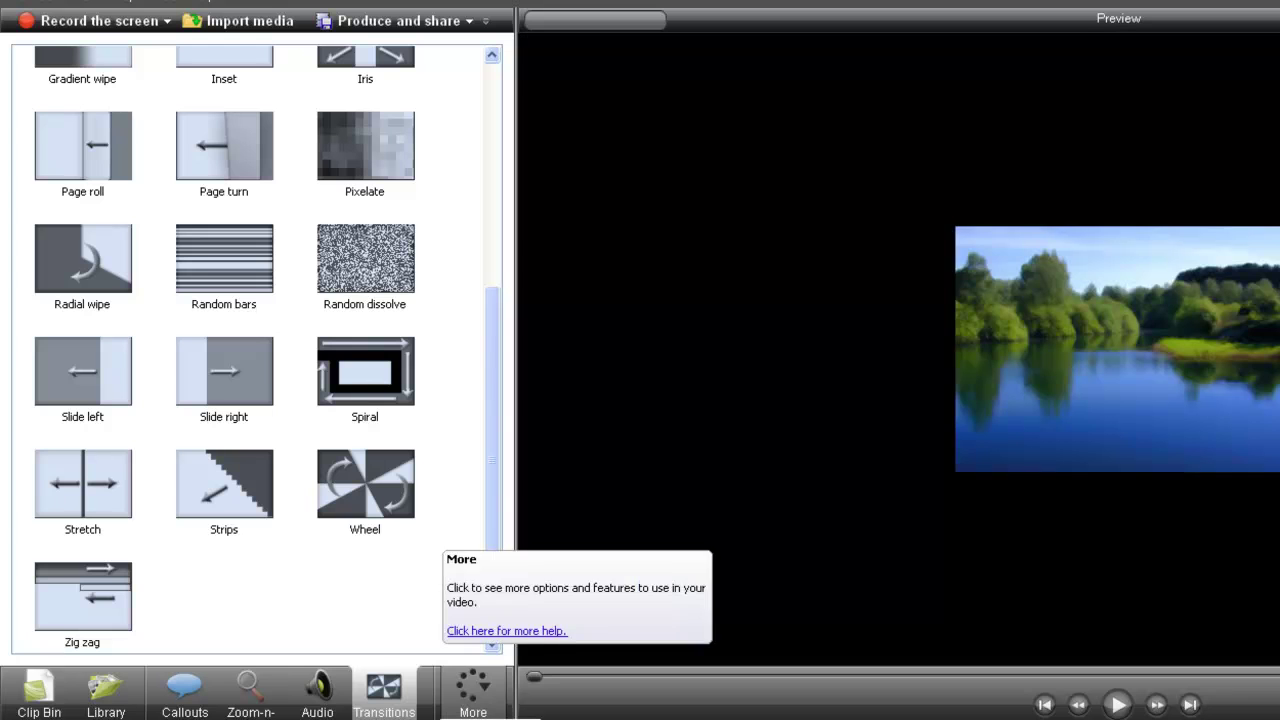
Open the cursor effects and enlarge the mouse cursor size
{"action": "left_click", "coordinate": [473, 712]}
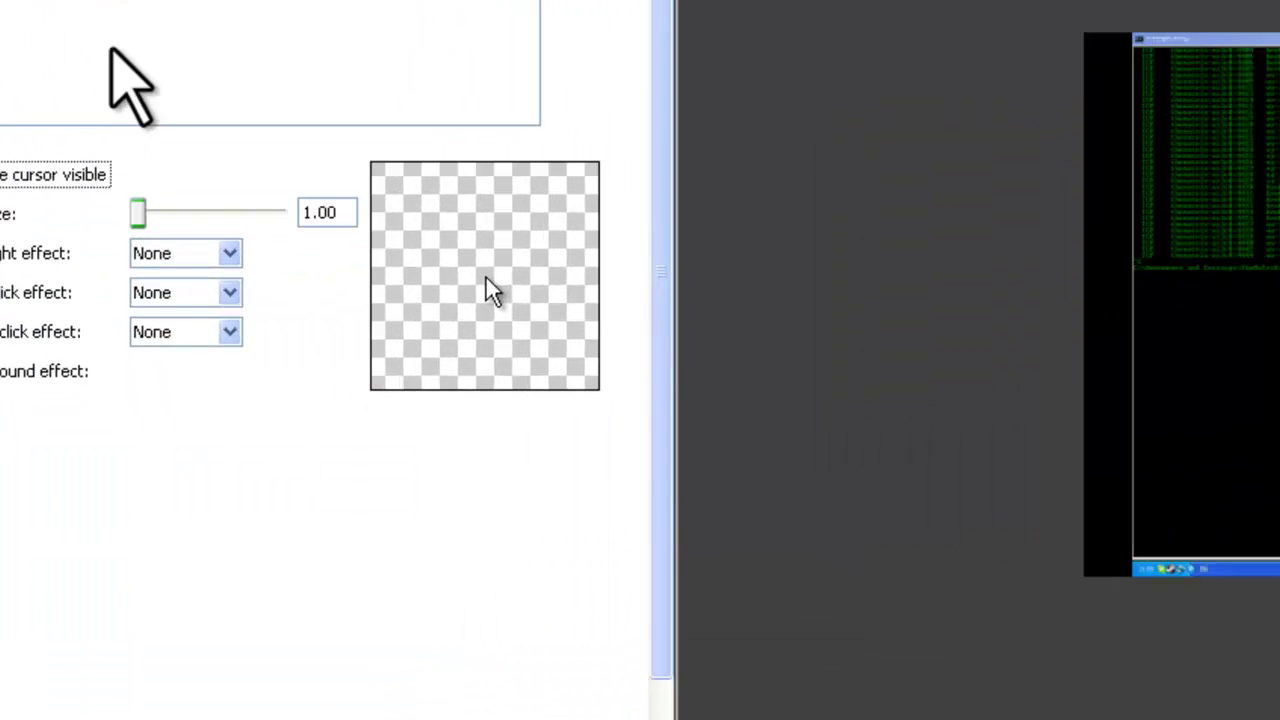
{"action": "left_click_drag", "start_coordinate": [151, 286], "coordinate": [153, 286]}
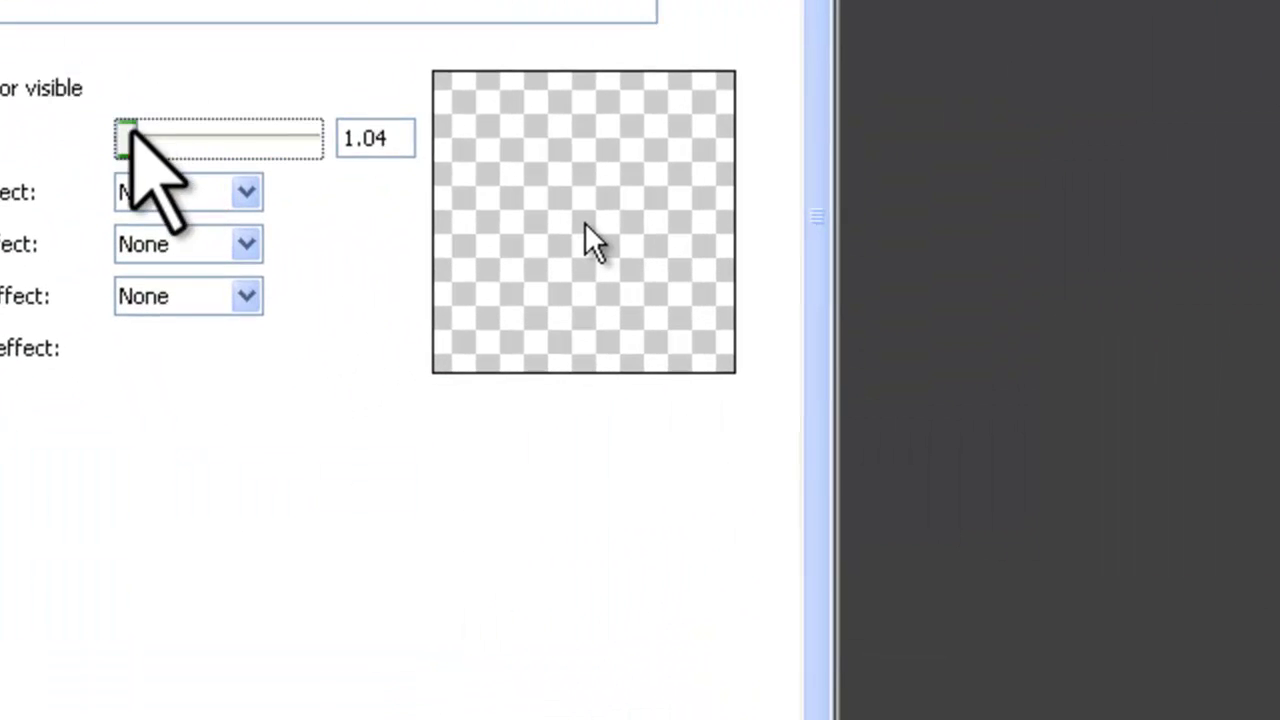
{"action": "left_click_drag", "start_coordinate": [127, 140], "coordinate": [205, 140]}
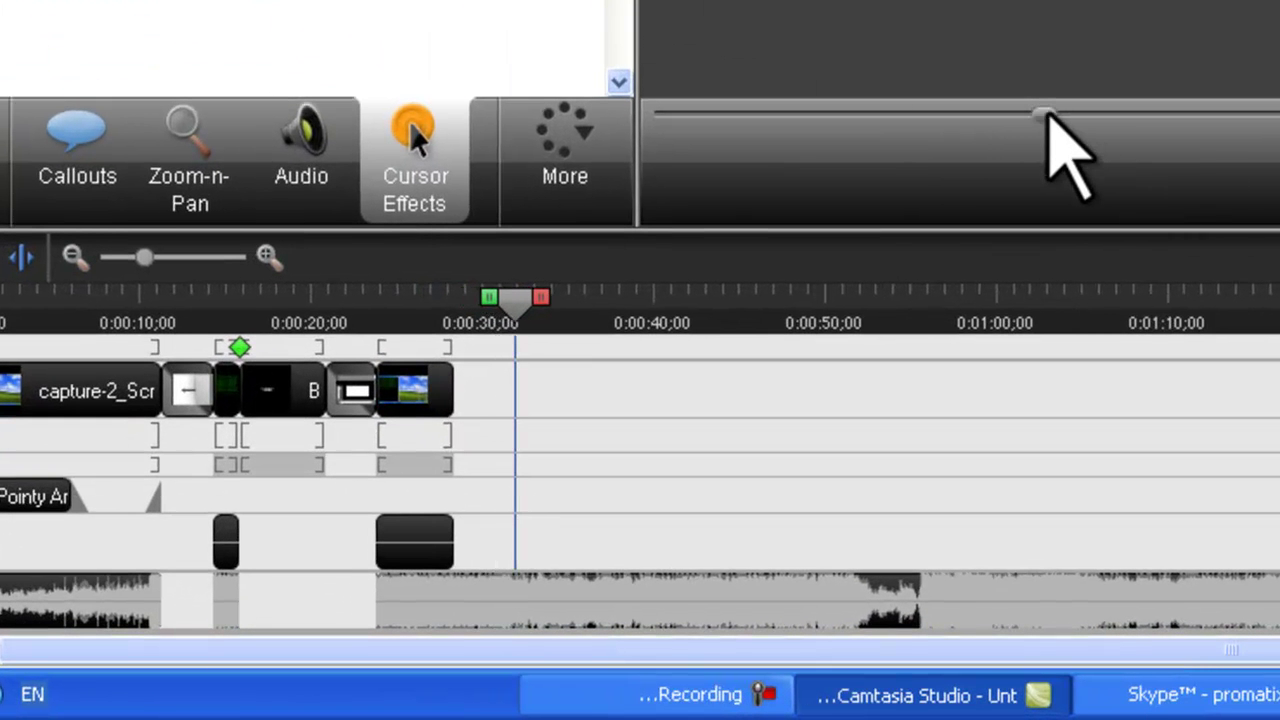
Move the long music piece on Audio 2 earlier so that it directly follows the first music piece
{"action": "key", "text": "ctrl+Home"}
{"action": "left_click_drag", "start_coordinate": [380, 622], "coordinate": [170, 625]}
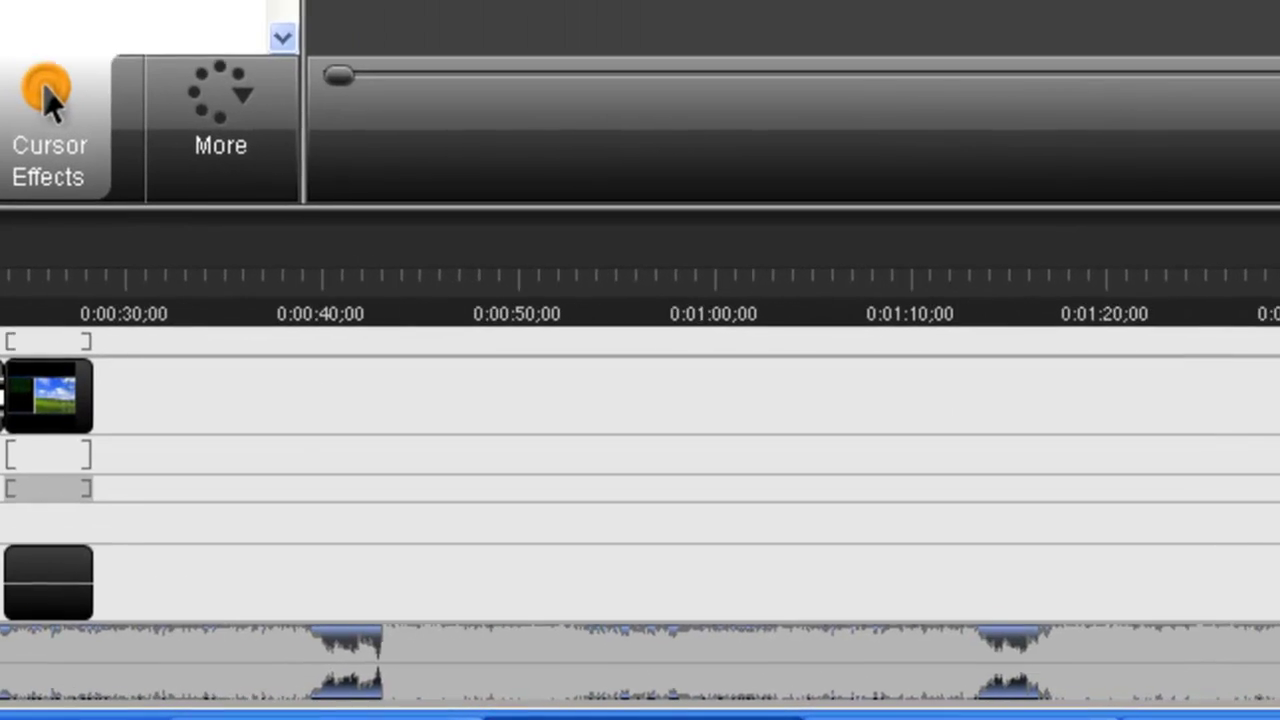
Add a second title clip on Video 1 directly after the gif.mp4 clip, allowing clips on unlocked tracks to split and move forward
{"action": "left_click", "coordinate": [220, 100]}
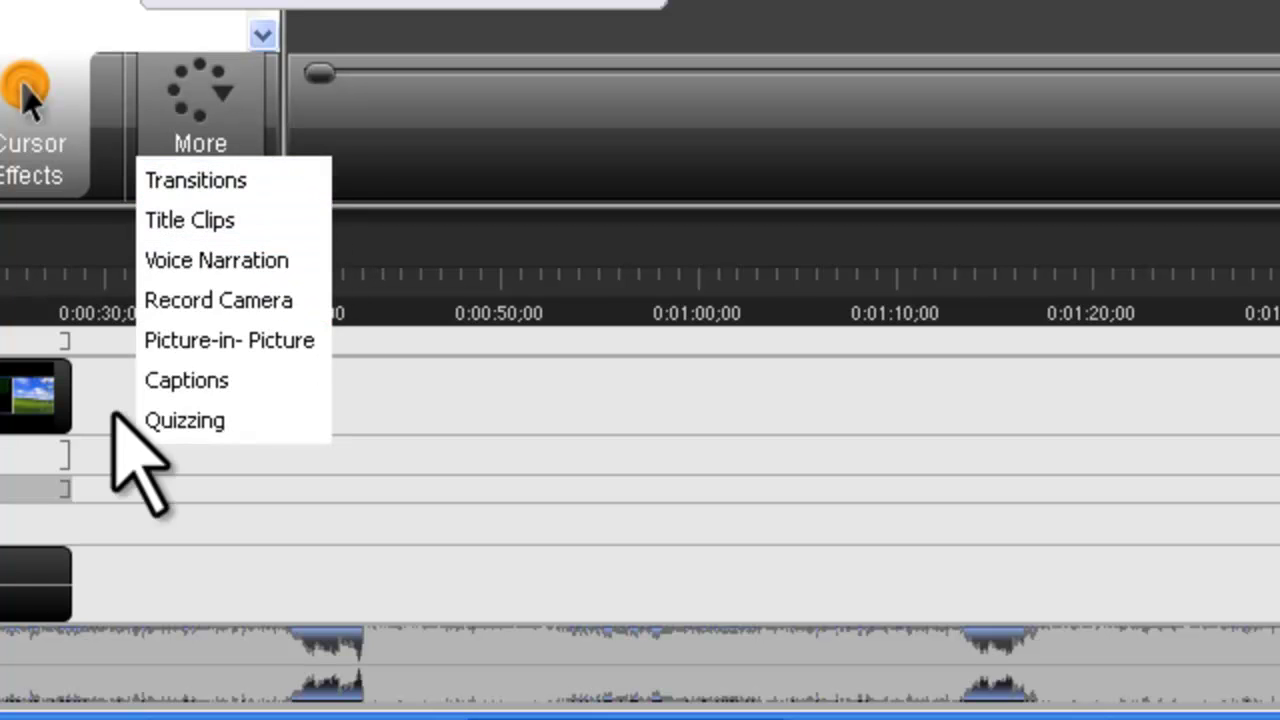
{"action": "left_click", "coordinate": [84, 318]}
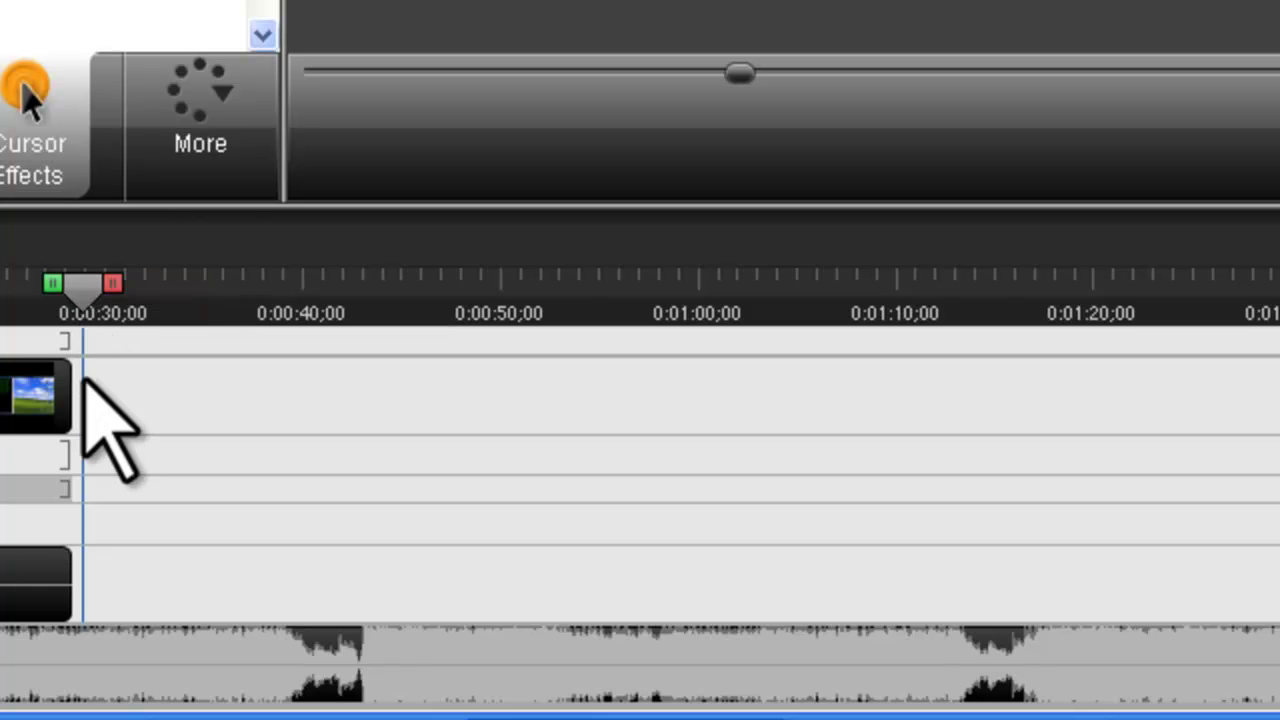
{"action": "left_click", "coordinate": [205, 110]}
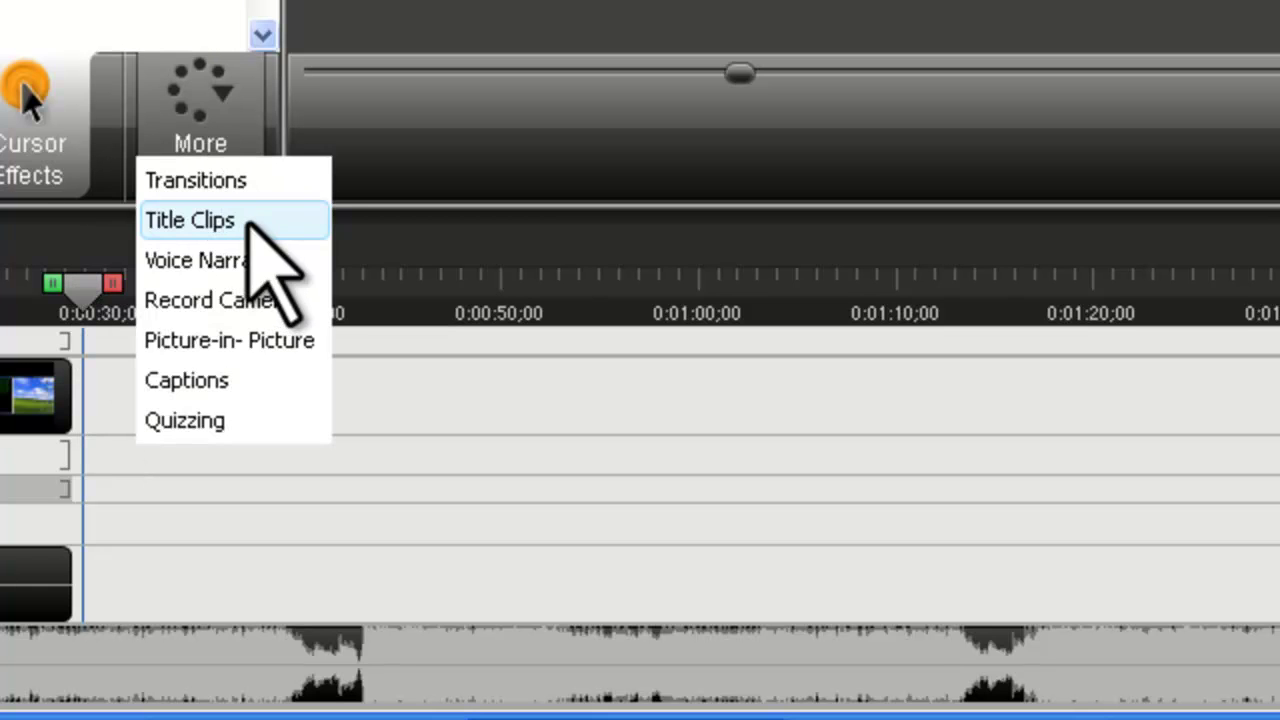
{"action": "left_click", "coordinate": [245, 222]}
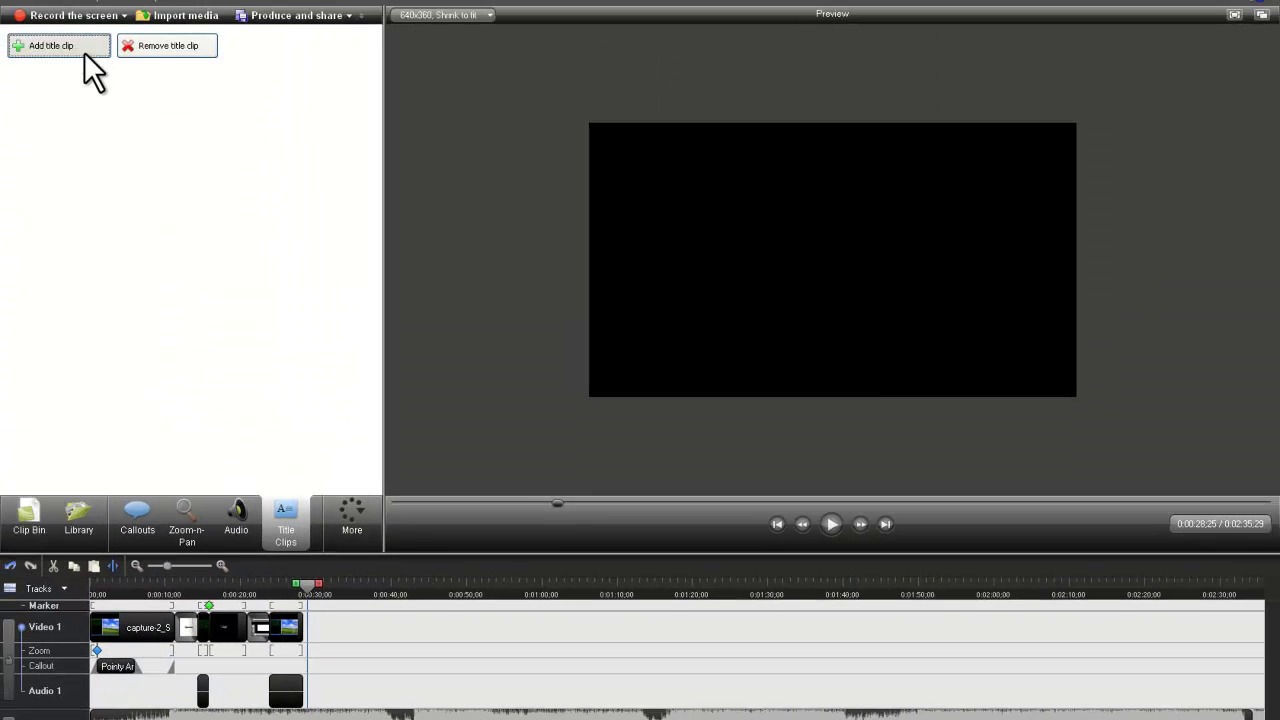
{"action": "left_click", "coordinate": [60, 46]}
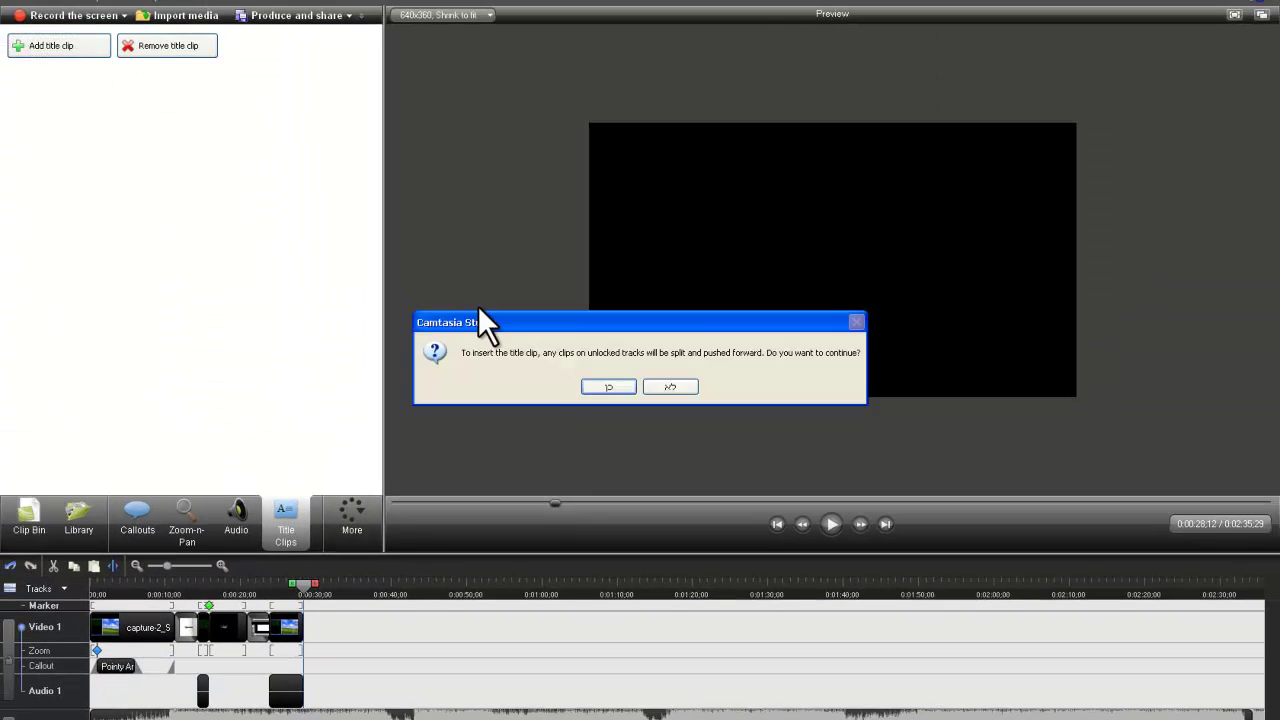
{"action": "left_click", "coordinate": [605, 386]}
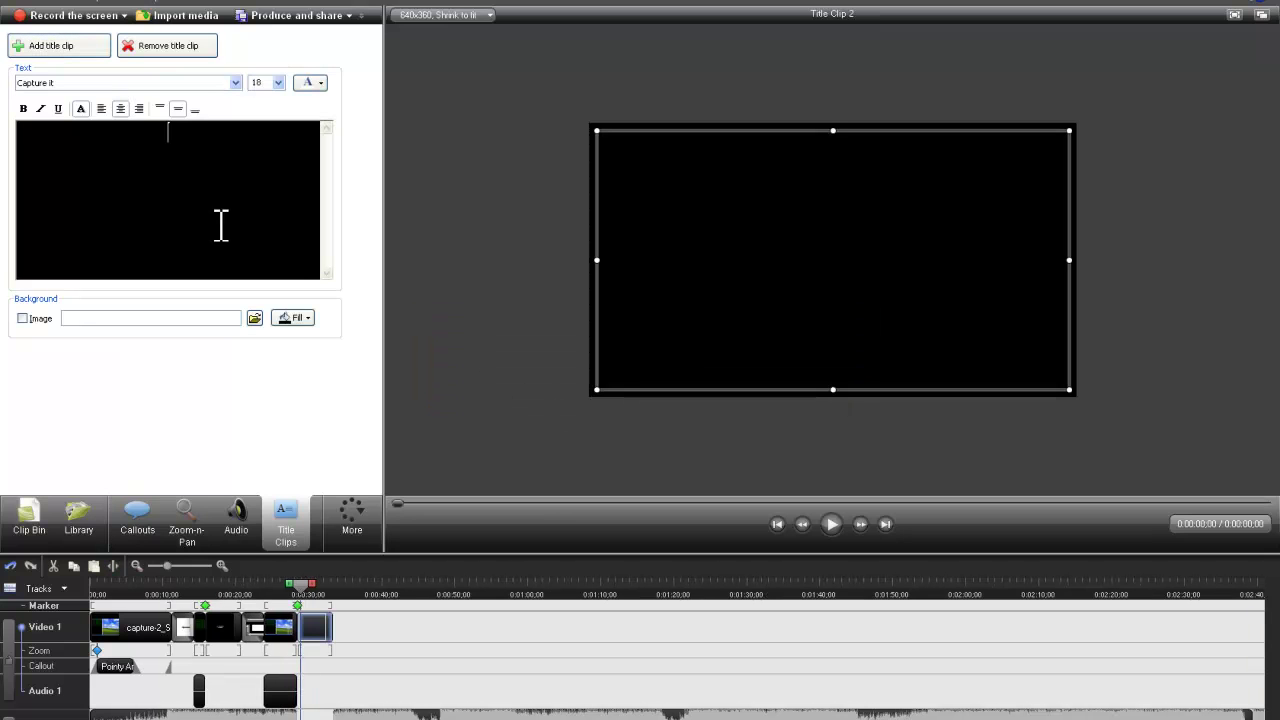
Try to set the new title clip's font to St. Andrew
{"action": "left_click", "coordinate": [215, 76]}
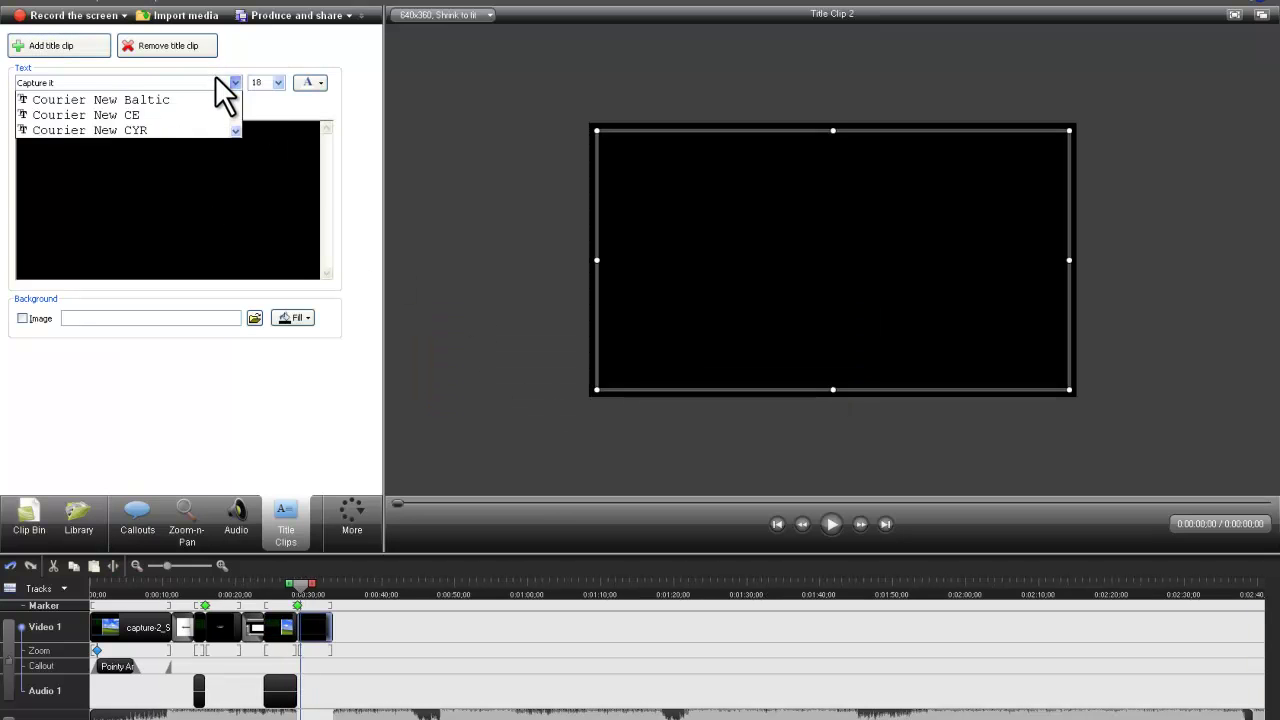
{"action": "scroll", "coordinate": [200, 145], "scroll_direction": "down", "scroll_amount": 6}
{"action": "scroll", "coordinate": [155, 130], "scroll_direction": "down", "scroll_amount": 3}
{"action": "scroll", "coordinate": [153, 130], "scroll_direction": "up", "scroll_amount": 1}
{"action": "scroll", "coordinate": [153, 134], "scroll_direction": "down", "scroll_amount": 5}
{"action": "key", "text": "Down"}
{"action": "key", "text": "Down"}
{"action": "key", "text": "Down"}
{"action": "key", "text": "Down"}
{"action": "key", "text": "Down"}
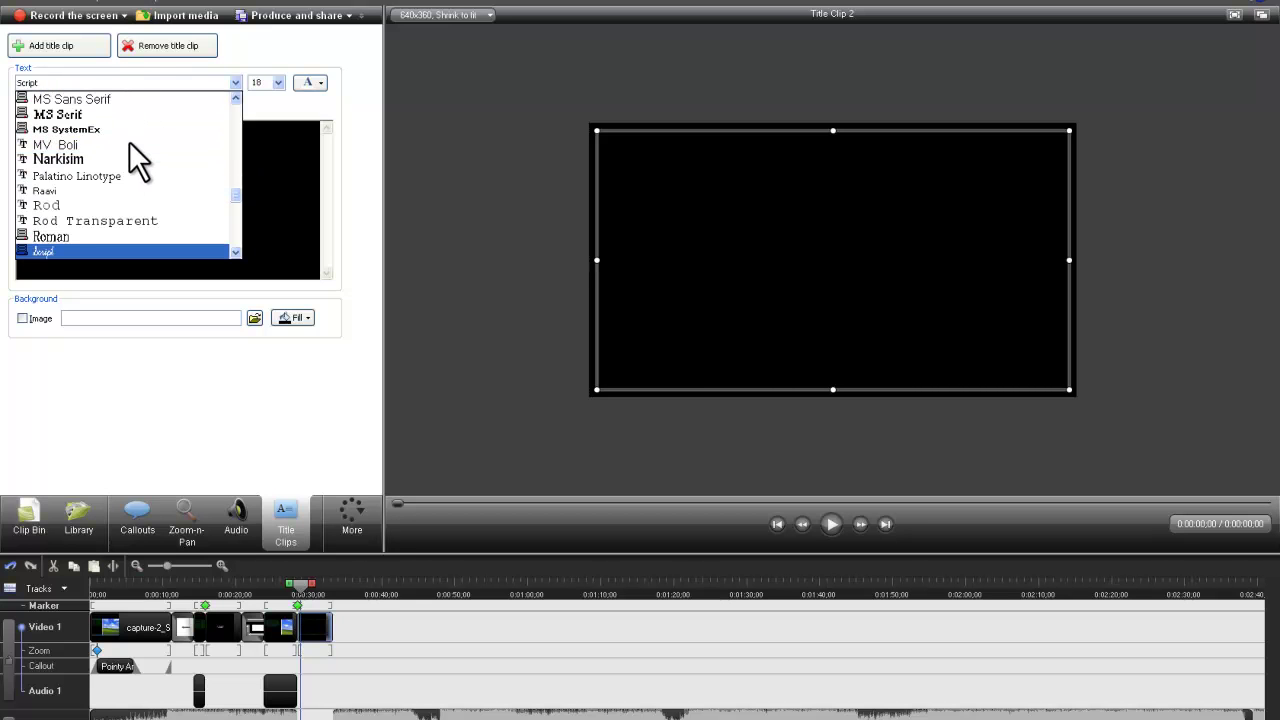
{"action": "key", "text": "Down"}
{"action": "key", "text": "Down"}
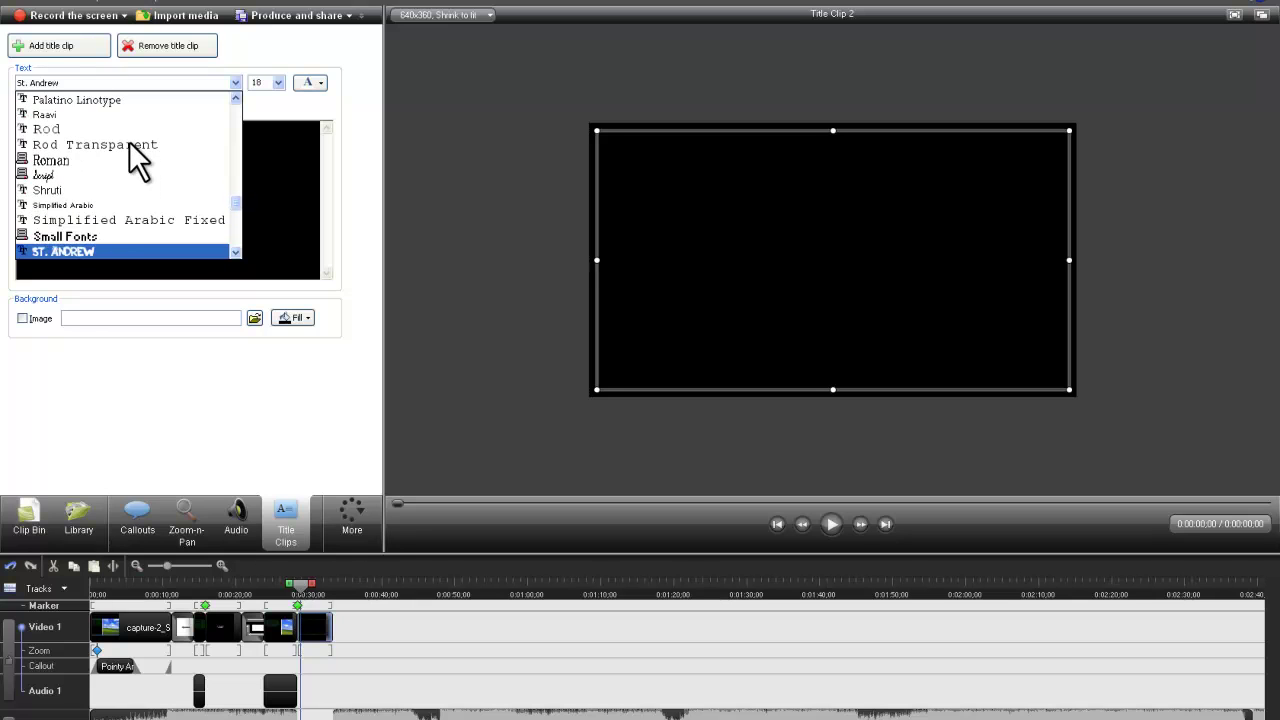
{"action": "left_click", "coordinate": [92, 231]}
{"action": "left_click", "coordinate": [97, 228]}
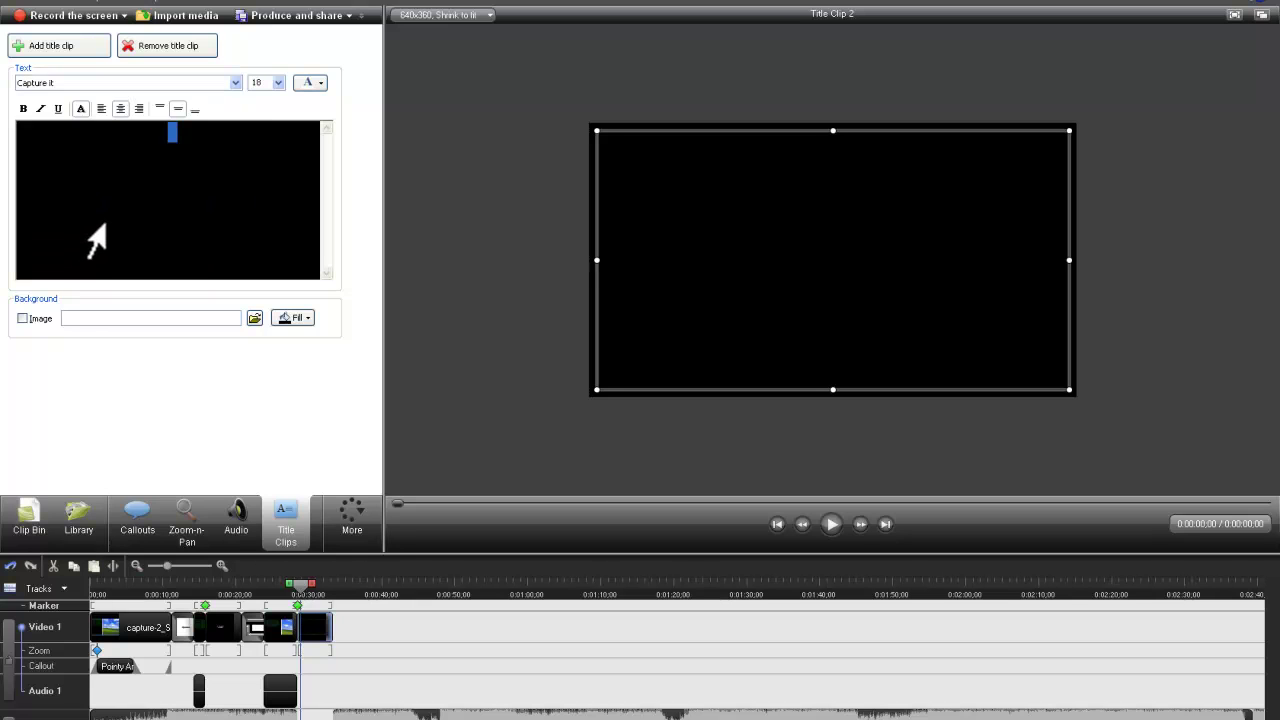
Set the second title clip's text to ZEHO on the first line and AD LEPOR on the second
{"action": "type", "text": "ZEHO AD LEPOR"}
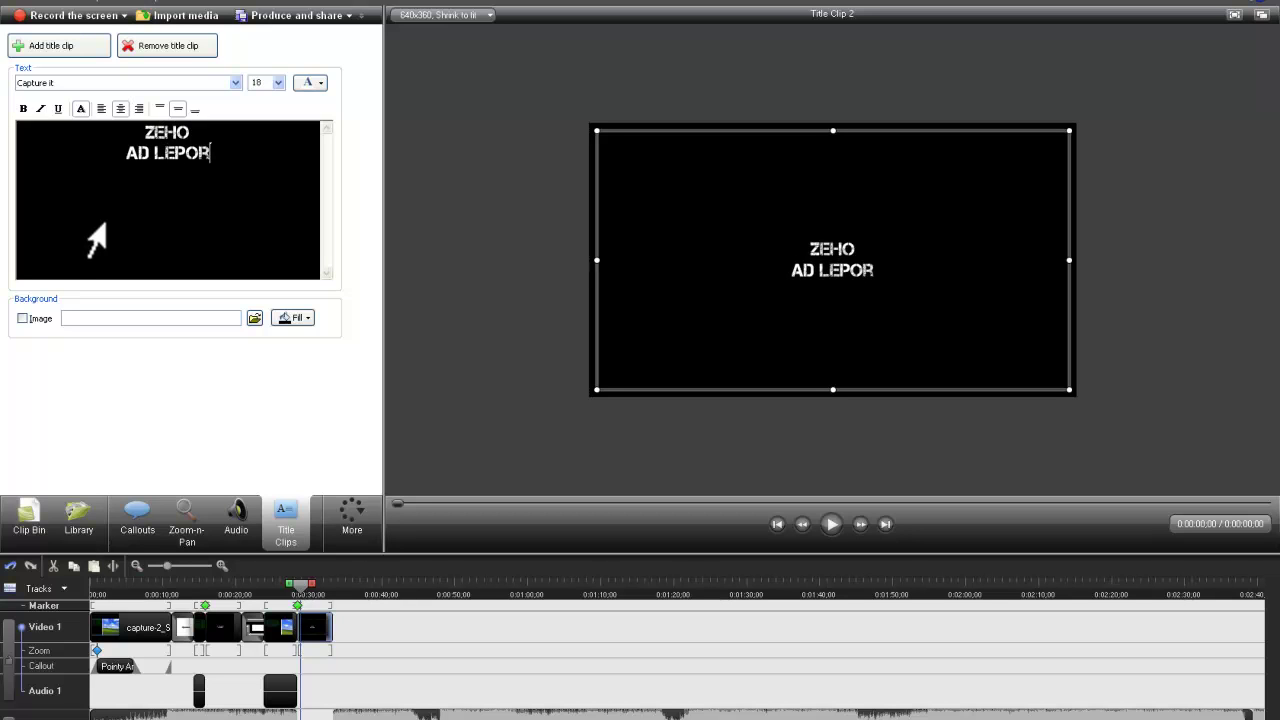
{"action": "key", "text": "BackSpace"}
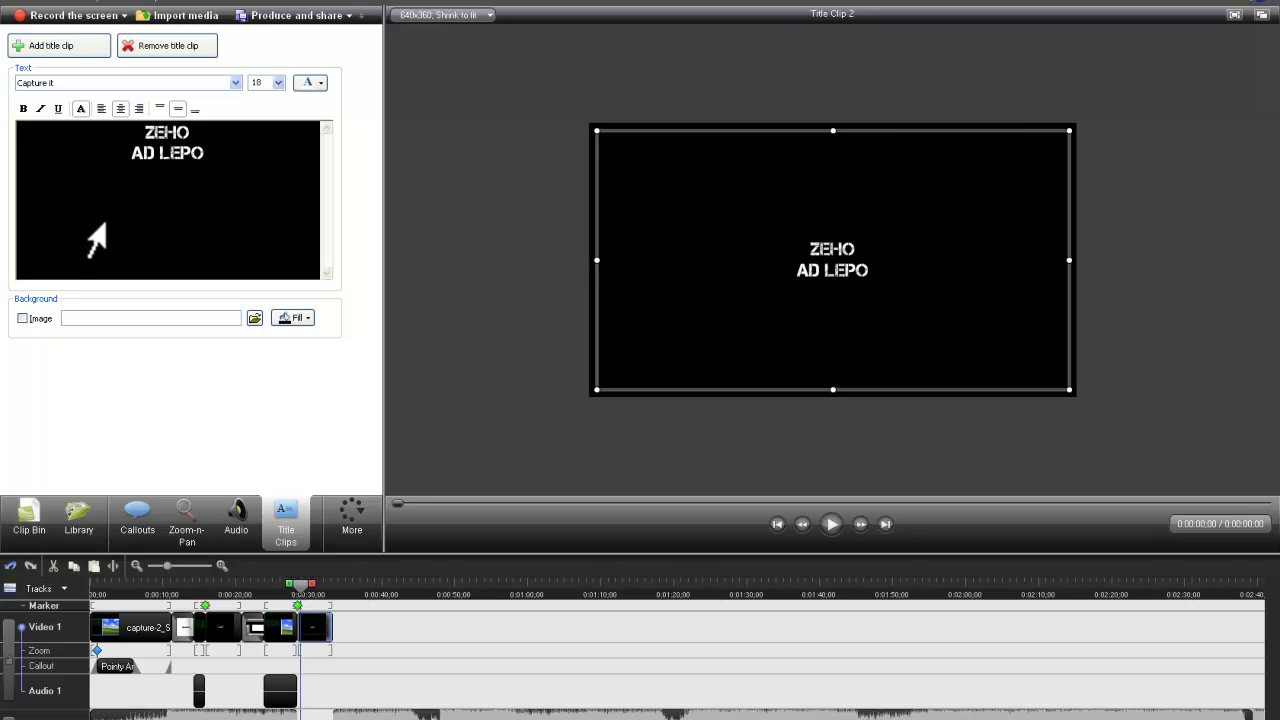
{"action": "key", "text": "ctrl+a"}
{"action": "type", "text": "זהו על"}
Replace the second title clip's text with the first line ZEHO AD LEPO HAMADRIC SHELI
{"action": "key", "text": "ctrl+a"}
{"action": "key", "text": "BackSpace"}
{"action": "type", "text": "ZEHO "}
{"action": "type", "text": "AD LEPO "}
{"action": "type", "text": "GA"}
{"action": "key", "text": "BackSpace"}
{"action": "key", "text": "BackSpace"}
{"action": "type", "text": "HAMADRIC SHELI"}
{"action": "key", "text": "Return"}
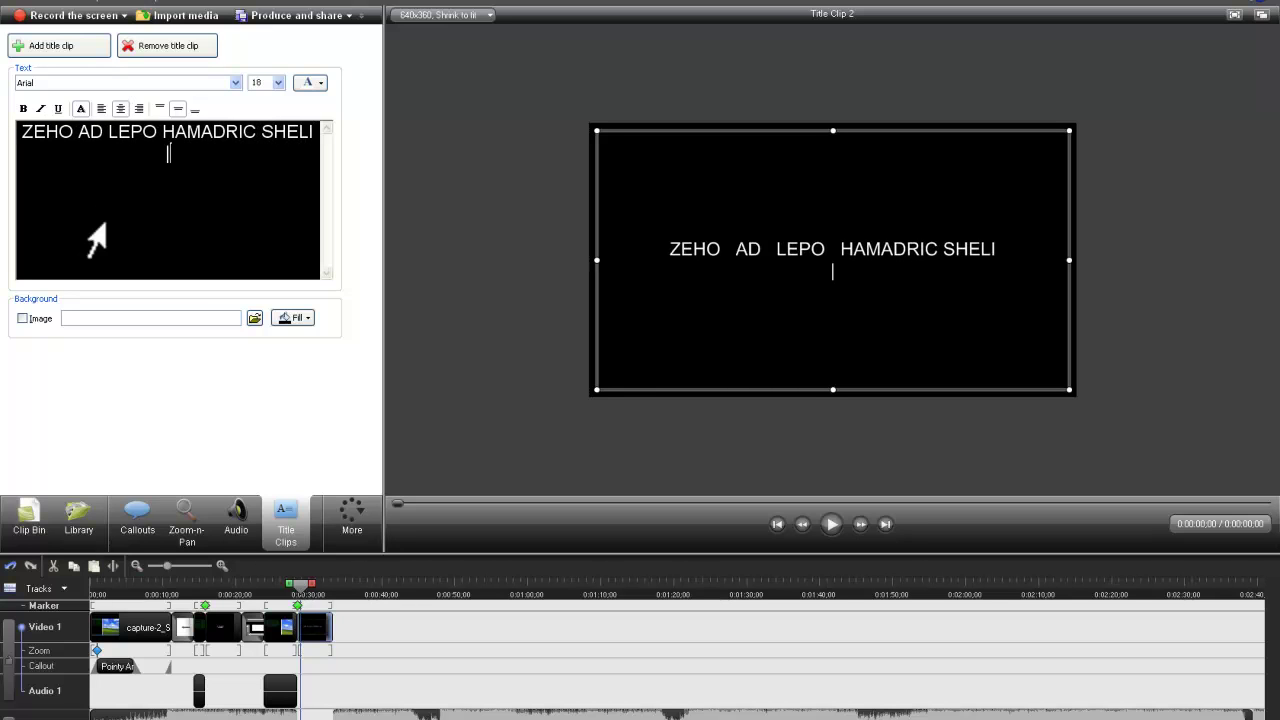
Add the title lines LEAOD SHE HELOT TIFNO ELI and BE ICYDIER below the first line
{"action": "type", "text": "ILAOD"}
{"action": "key", "text": "BackSpace"}
{"action": "type", "text": "OD SHE"}
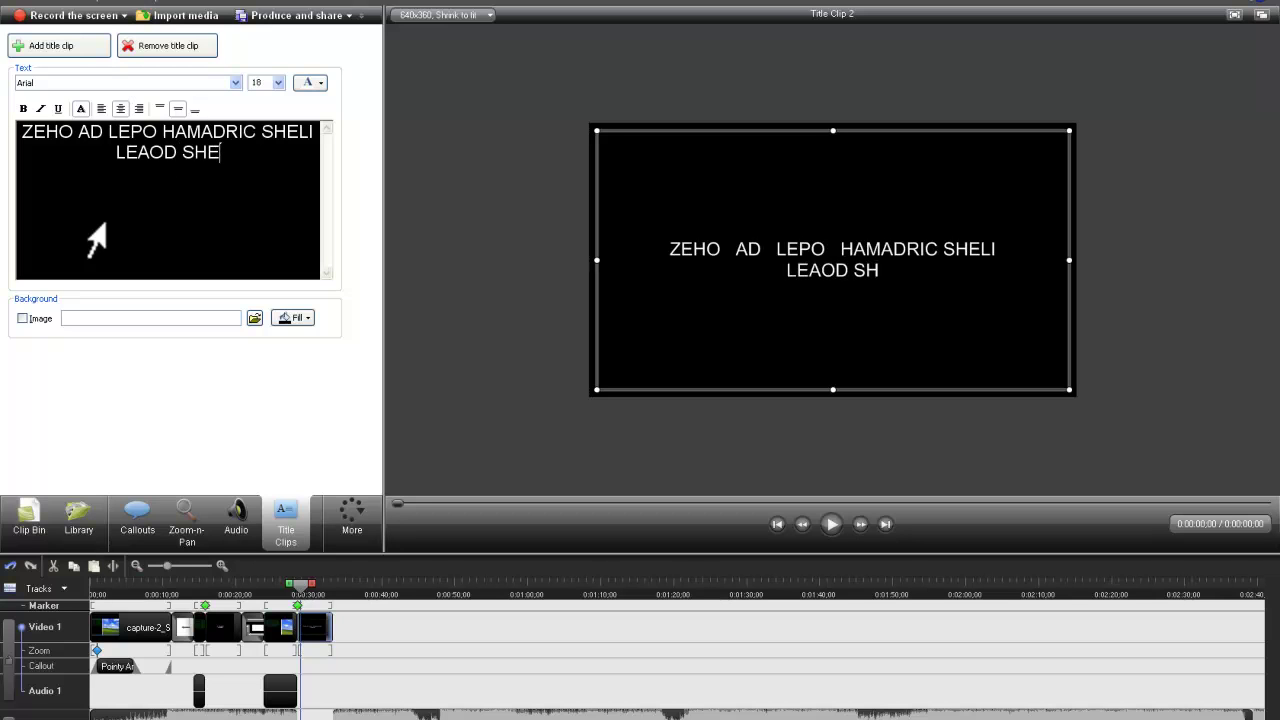
{"action": "type", "text": " HELOT T"}
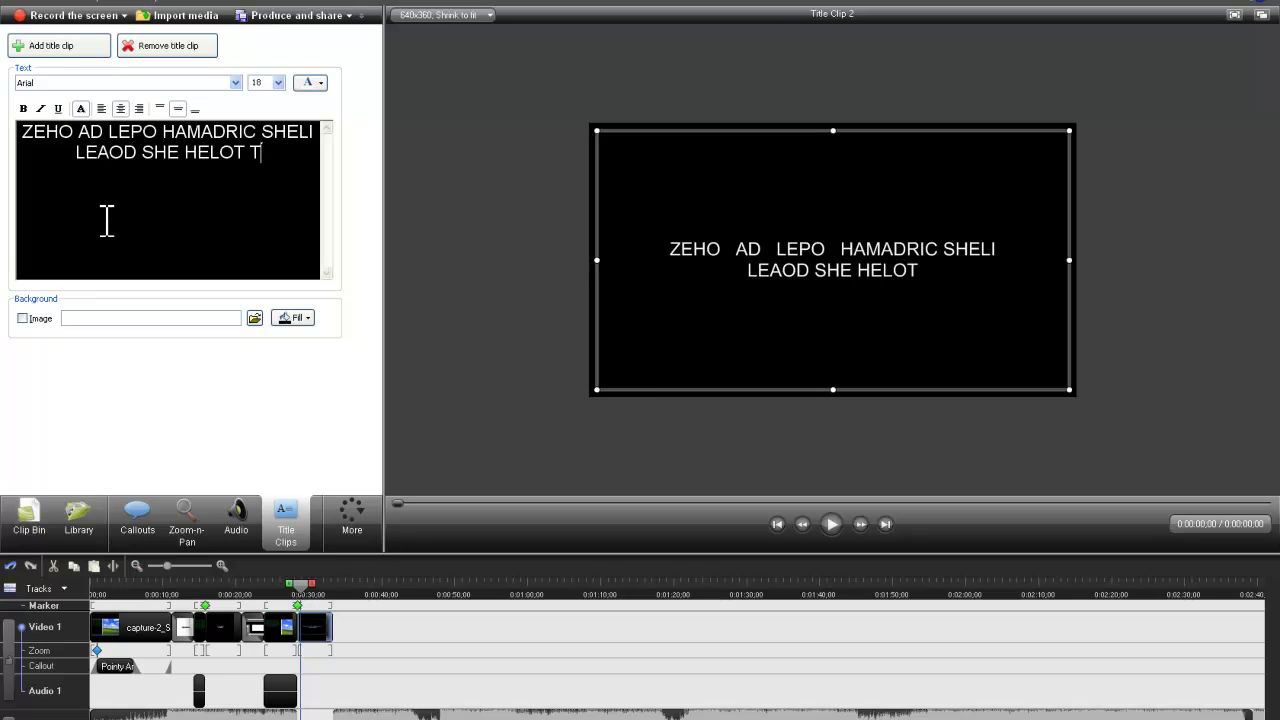
{"action": "type", "text": "IFNO ELI"}
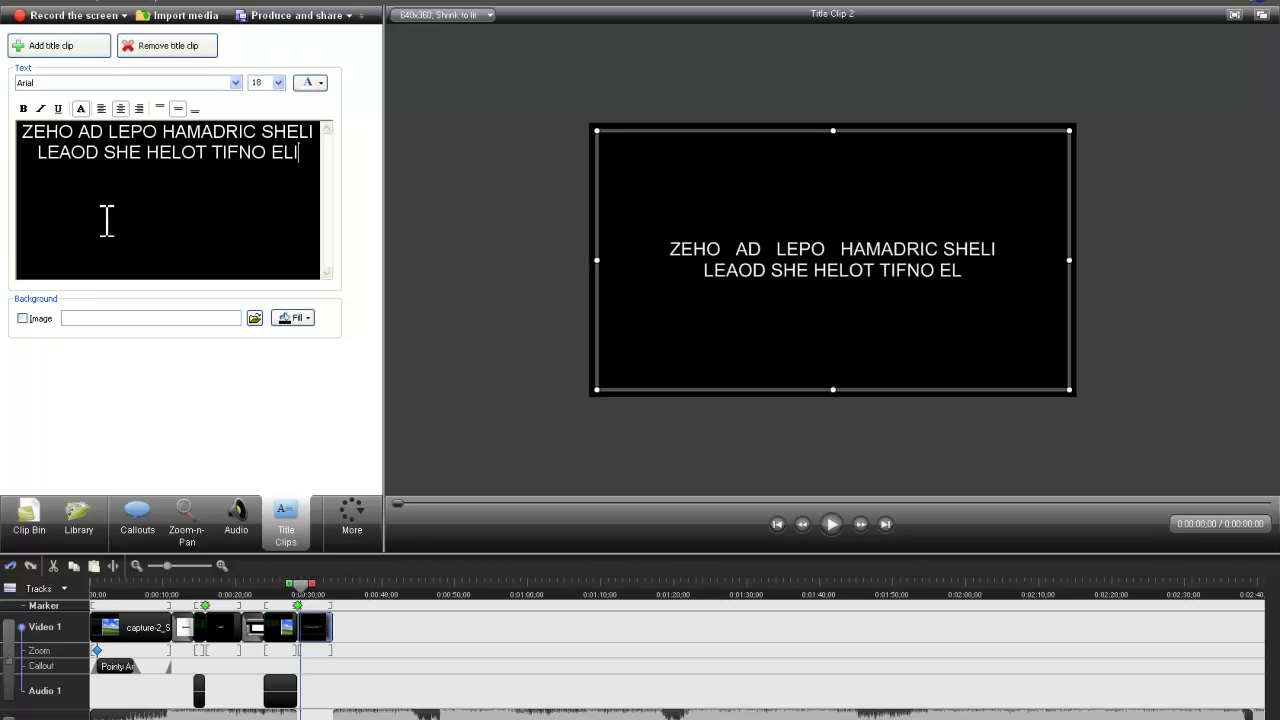
{"action": "key", "text": "Return"}
{"action": "type", "text": "BE ICYDIER"}
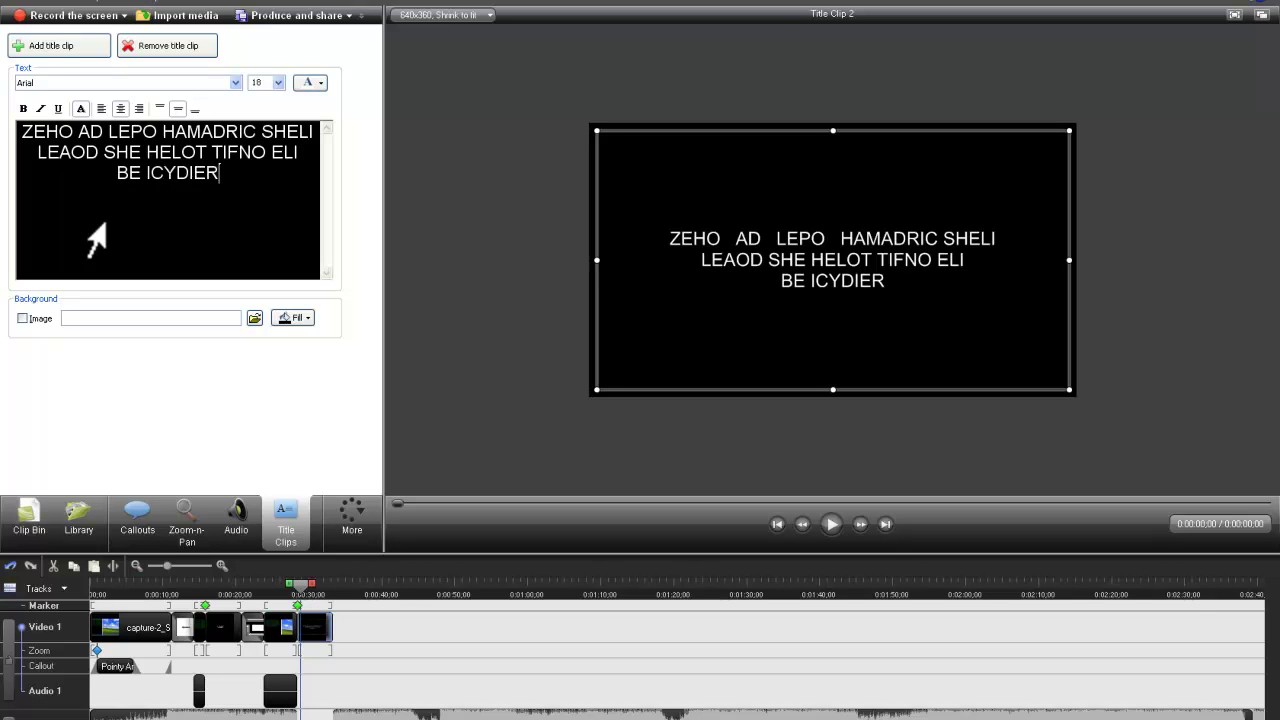
Set the font of all three lines of the second title clip to St. Andrew
{"action": "key", "text": "ctrl+a"}
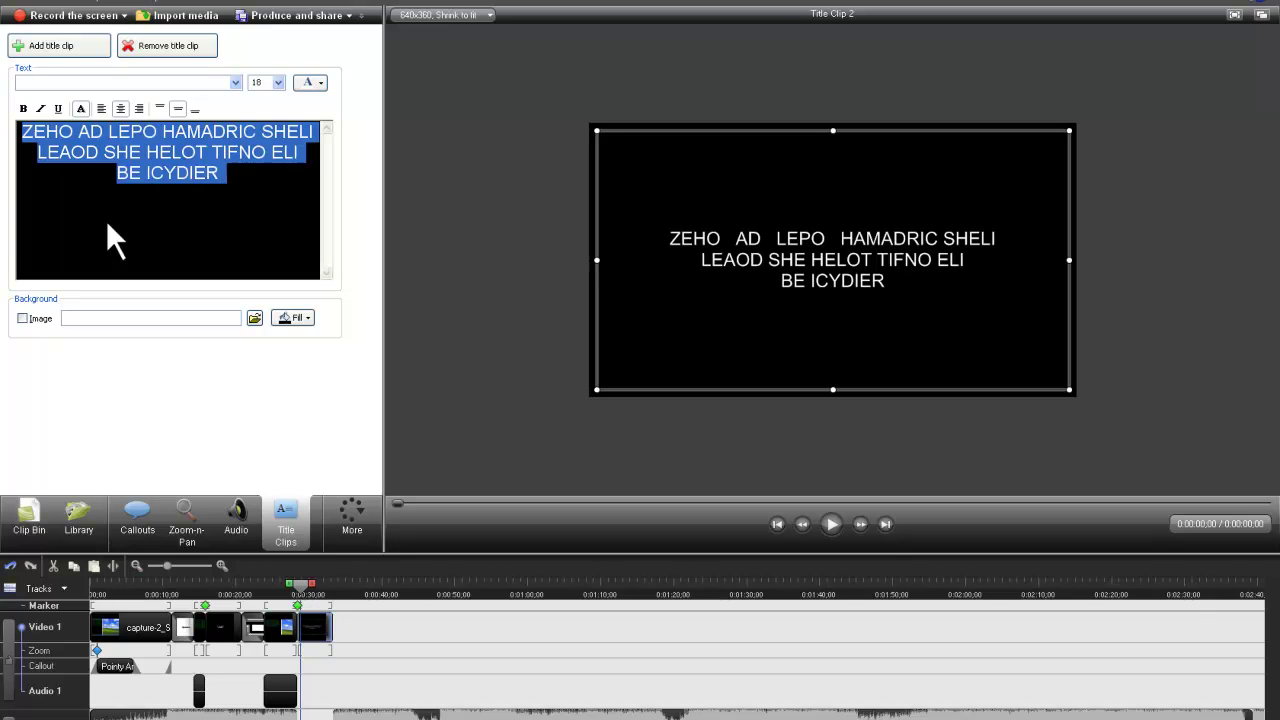
{"action": "left_click", "coordinate": [207, 85]}
{"action": "scroll", "coordinate": [150, 204], "scroll_direction": "down", "scroll_amount": 15}
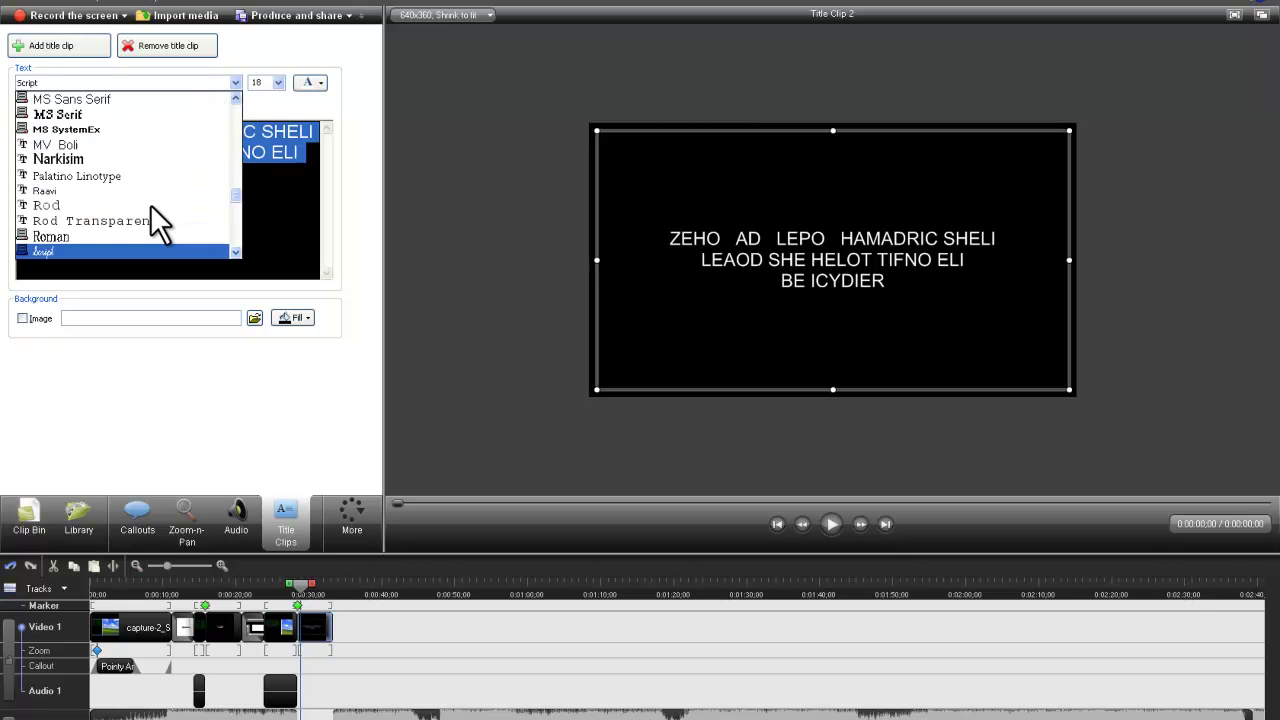
{"action": "scroll", "coordinate": [150, 204], "scroll_direction": "down", "scroll_amount": 3}
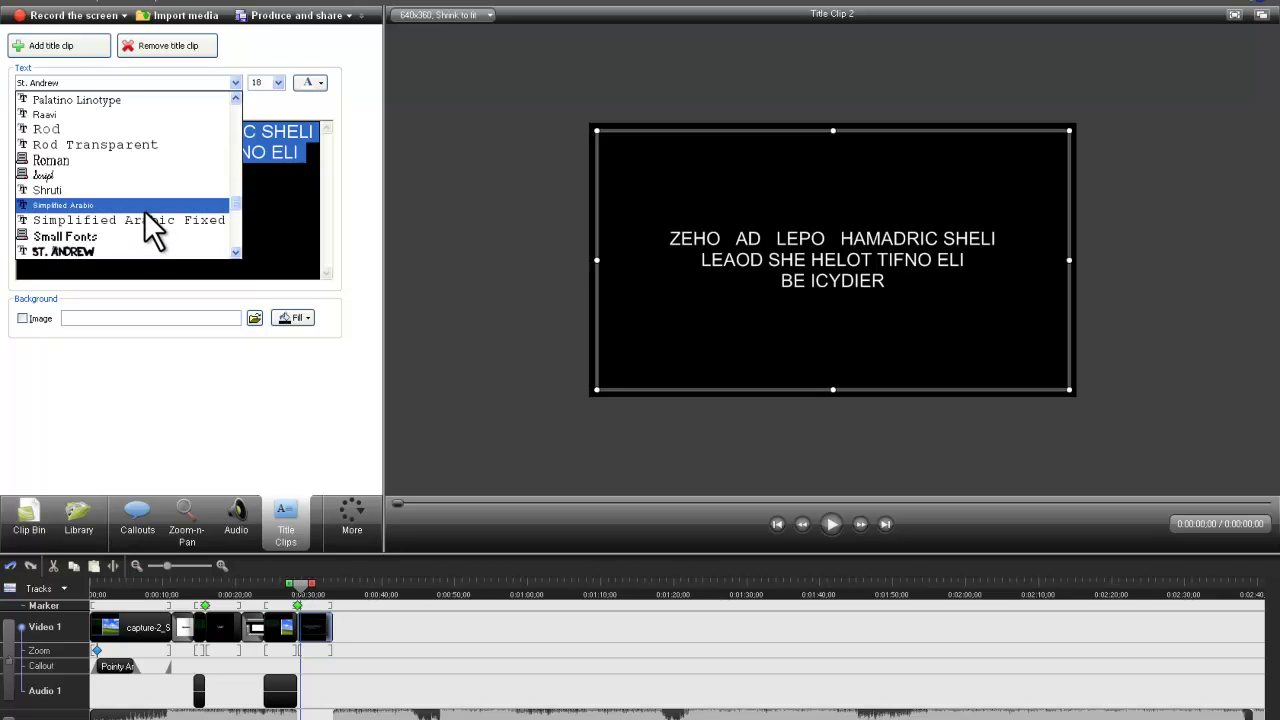
{"action": "left_click", "coordinate": [118, 250]}
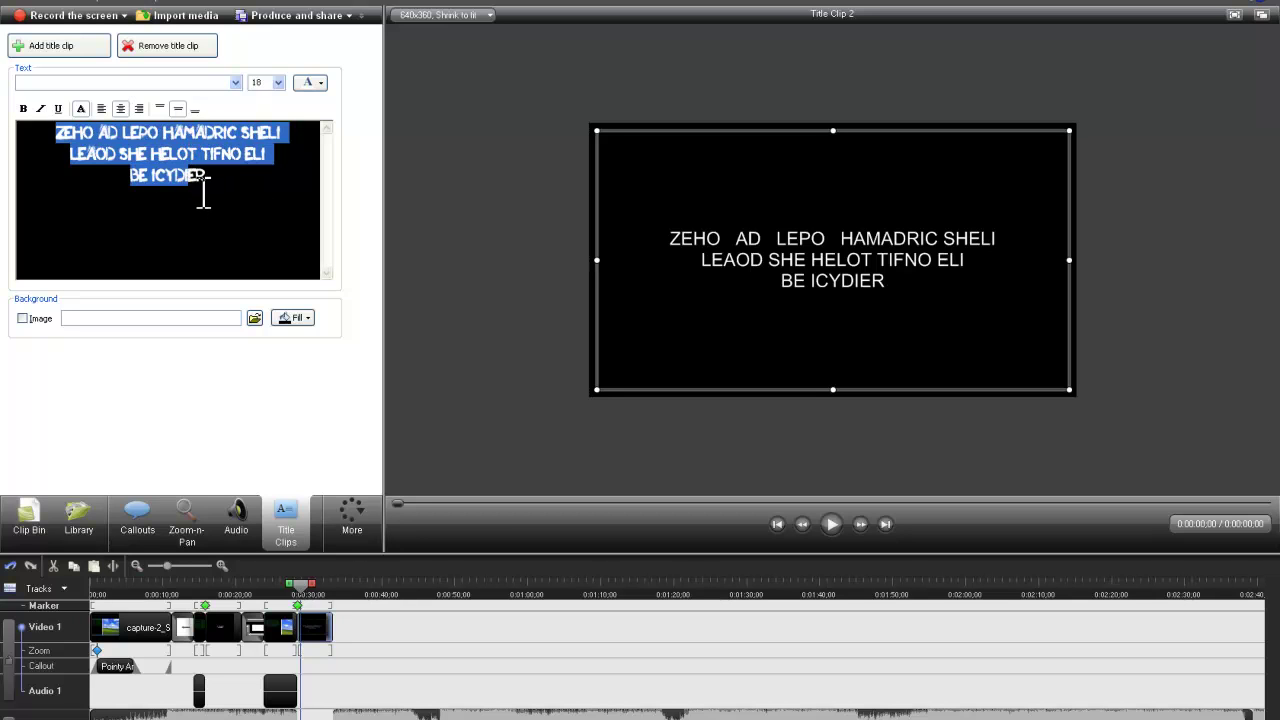
{"action": "left_click", "coordinate": [226, 176]}
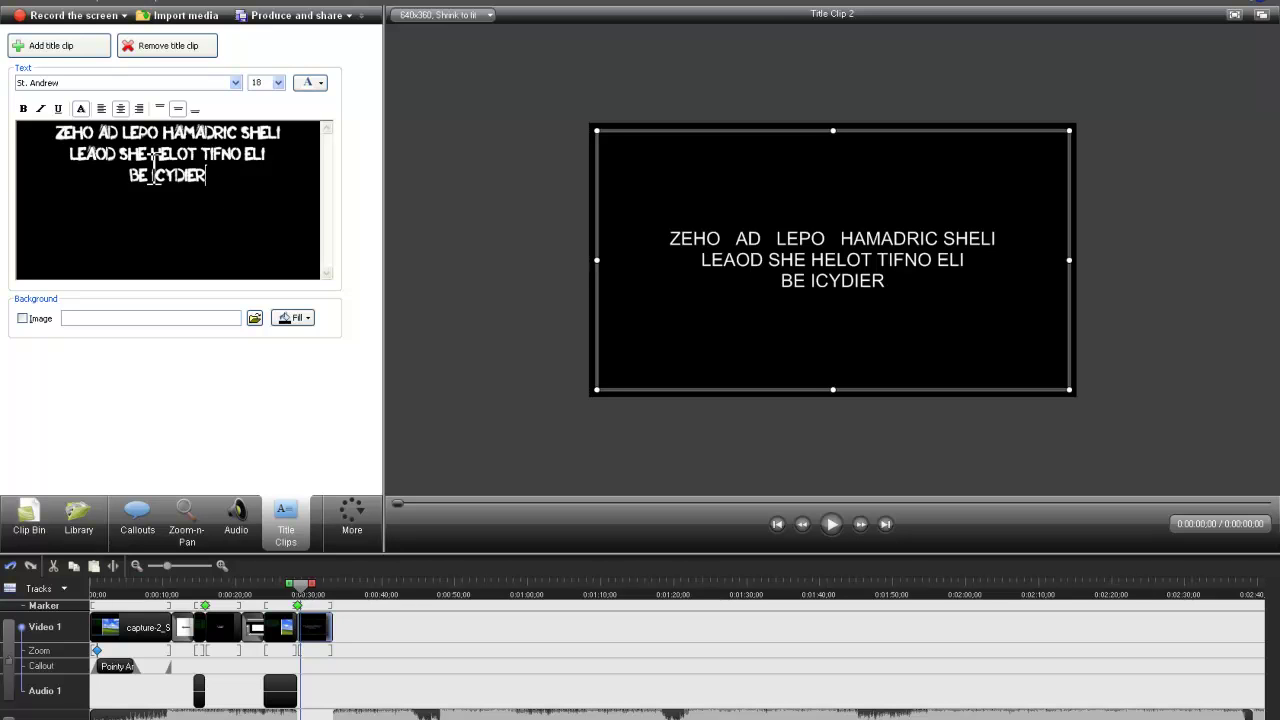
{"action": "key", "text": "ctrl+a"}
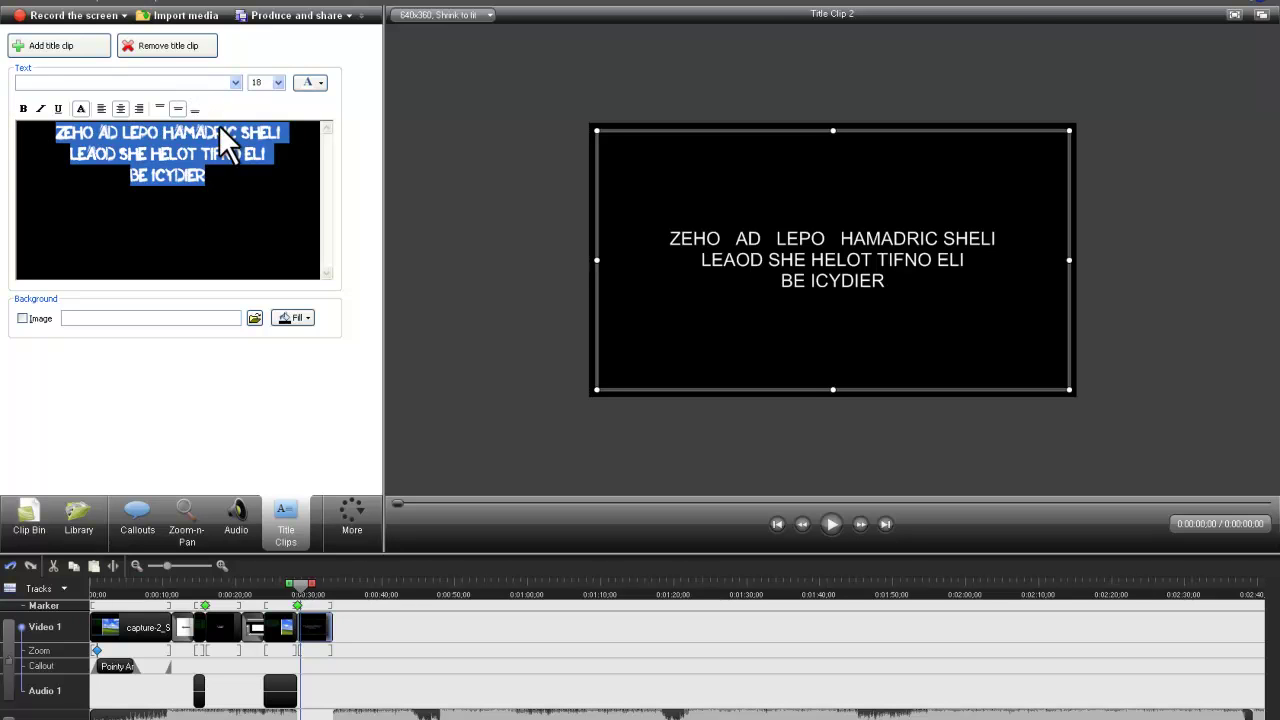
{"action": "left_click", "coordinate": [313, 80]}
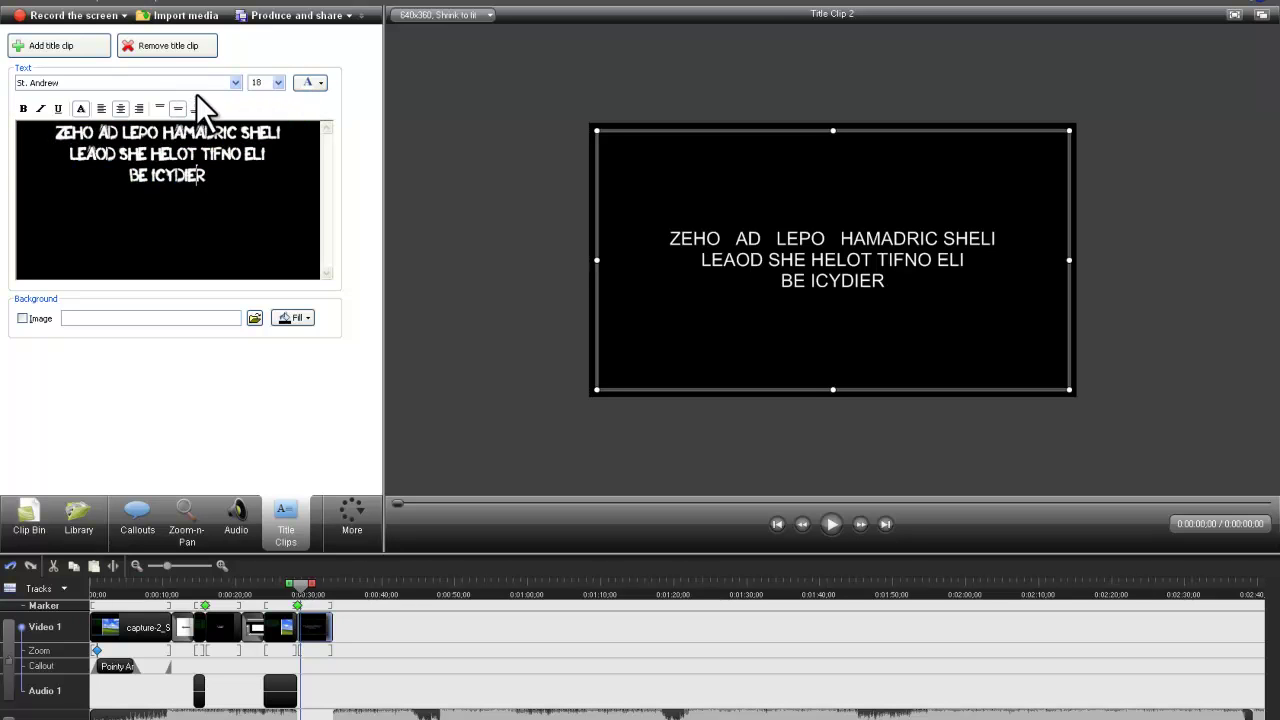
{"action": "left_click", "coordinate": [312, 80]}
Enable a background image for the title clip and load thematrix_fullsize from the Downloads folder
{"action": "left_click", "coordinate": [22, 318]}
{"action": "left_click", "coordinate": [254, 318]}
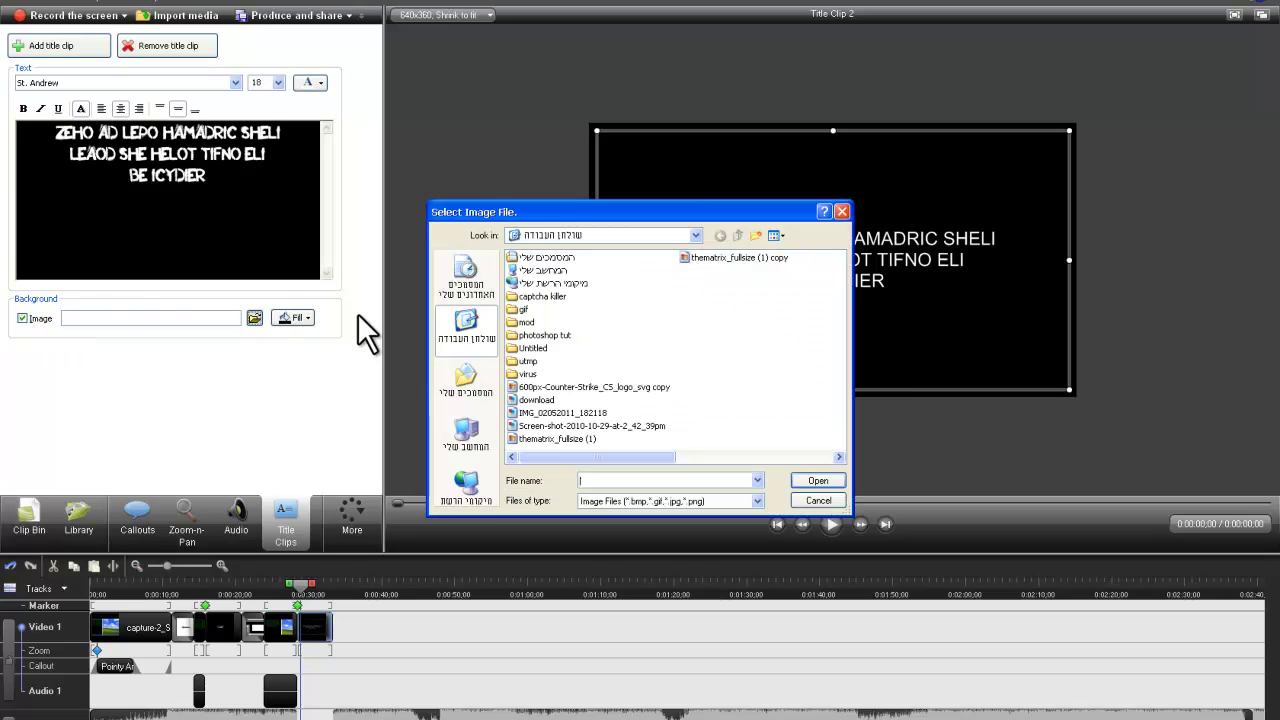
{"action": "left_click", "coordinate": [455, 378]}
{"action": "left_click", "coordinate": [540, 296]}
{"action": "double_click", "coordinate": [545, 297]}
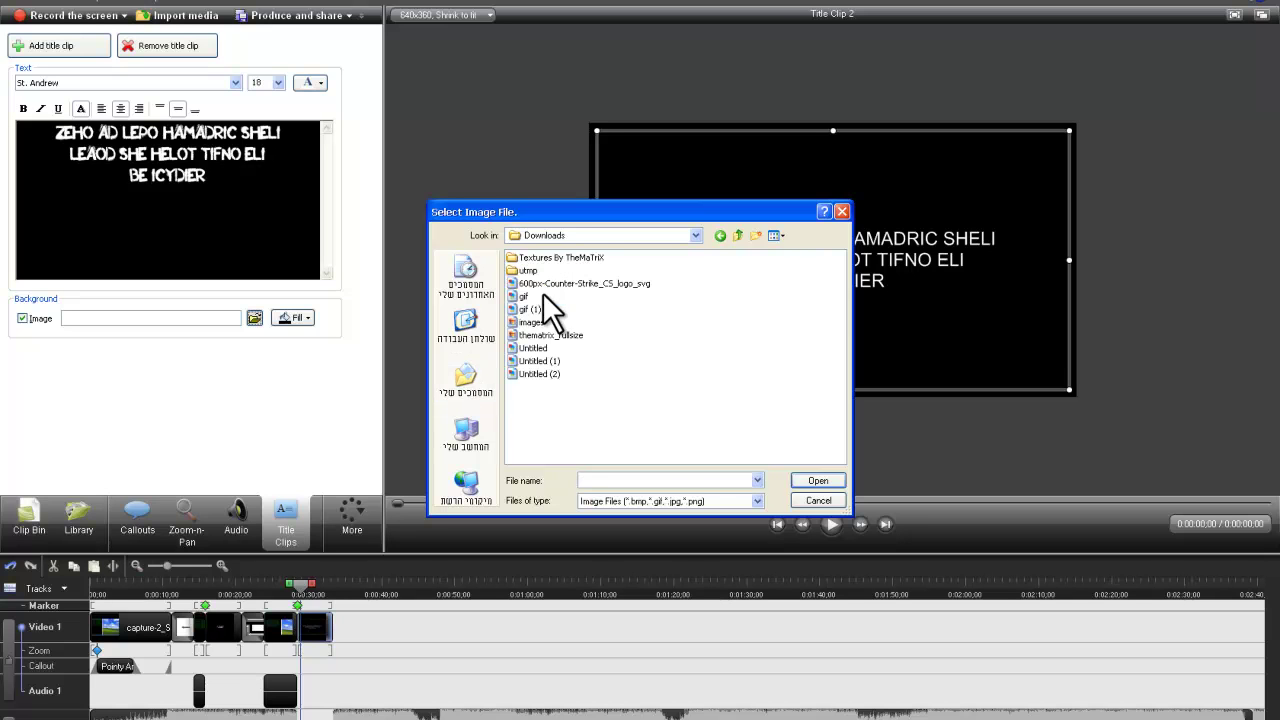
{"action": "double_click", "coordinate": [552, 334]}
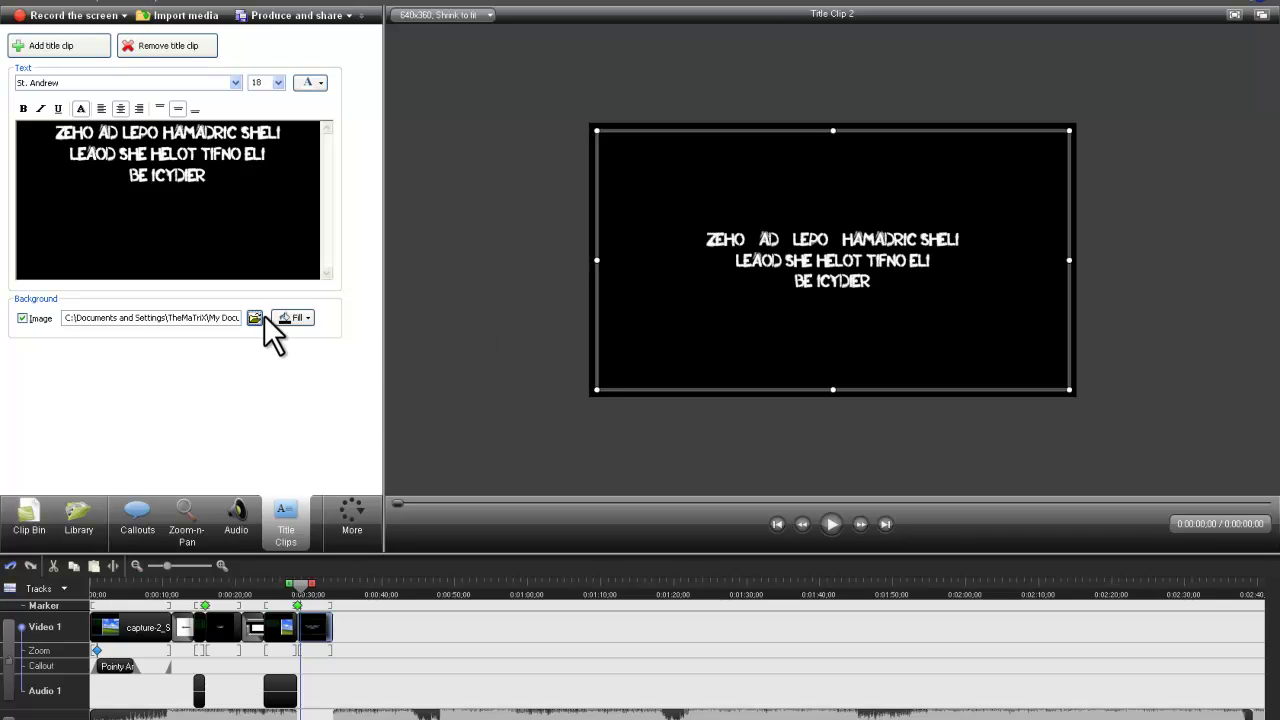
{"action": "left_click", "coordinate": [294, 317]}
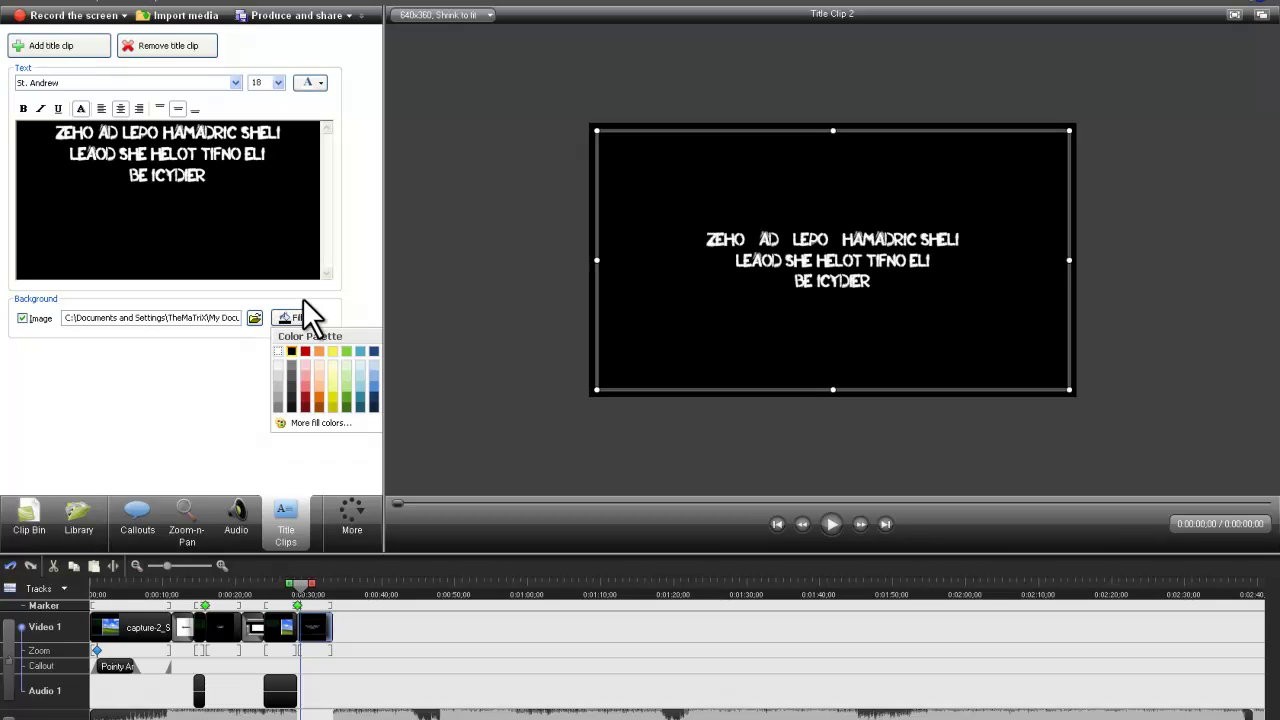
{"action": "left_click", "coordinate": [143, 390]}
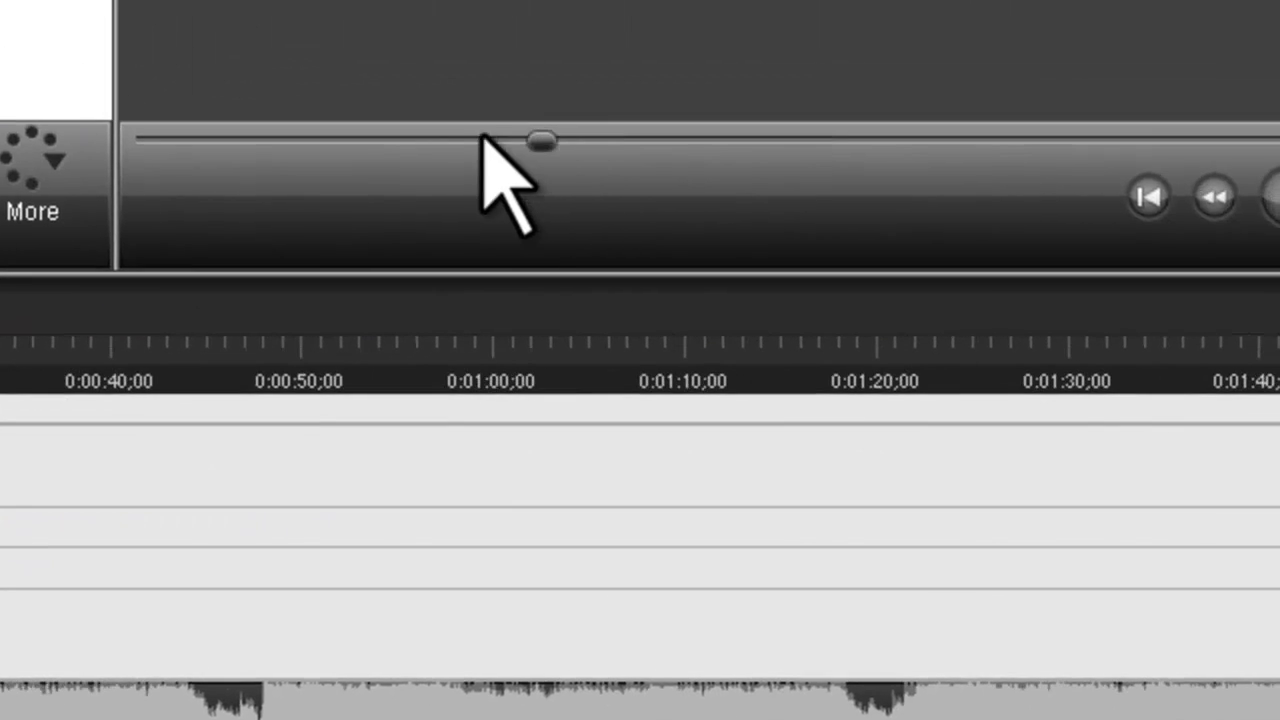
Return the playhead to the start of the timeline and raise the volume of the Audio 1 and Audio 2 clips one step
{"action": "left_click_drag", "start_coordinate": [560, 140], "coordinate": [131, 143]}
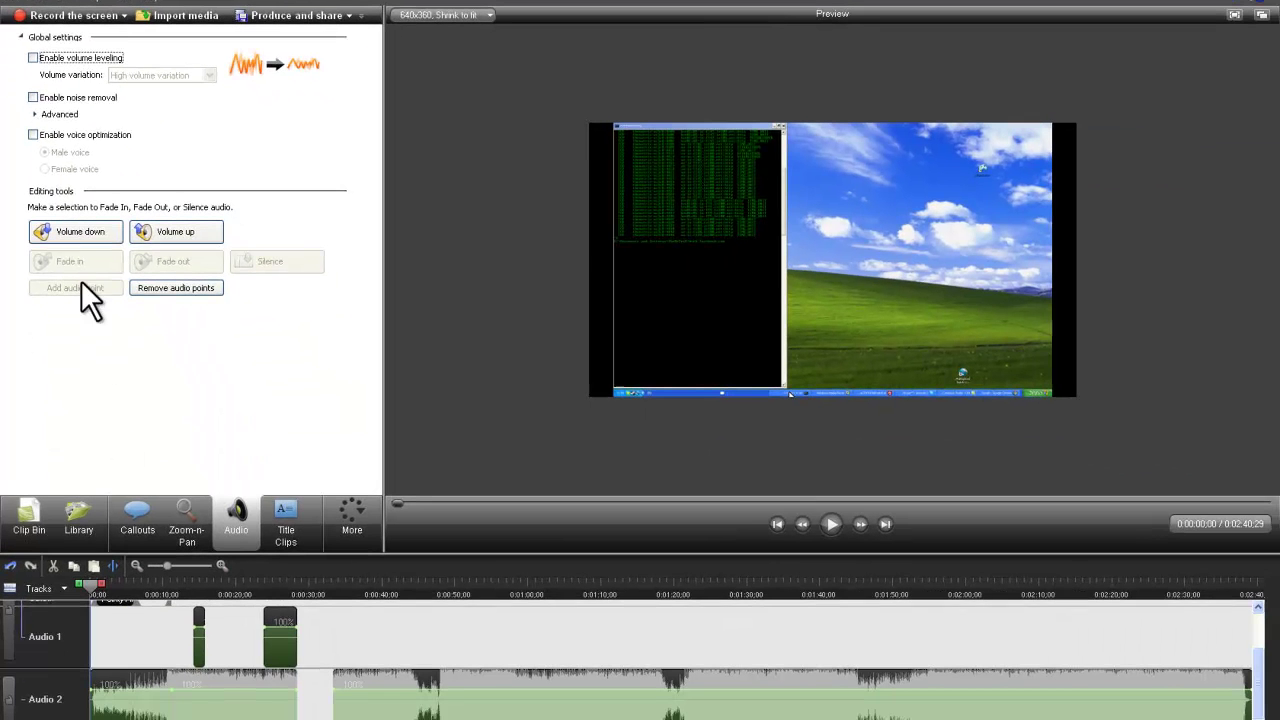
{"action": "left_click", "coordinate": [166, 230]}
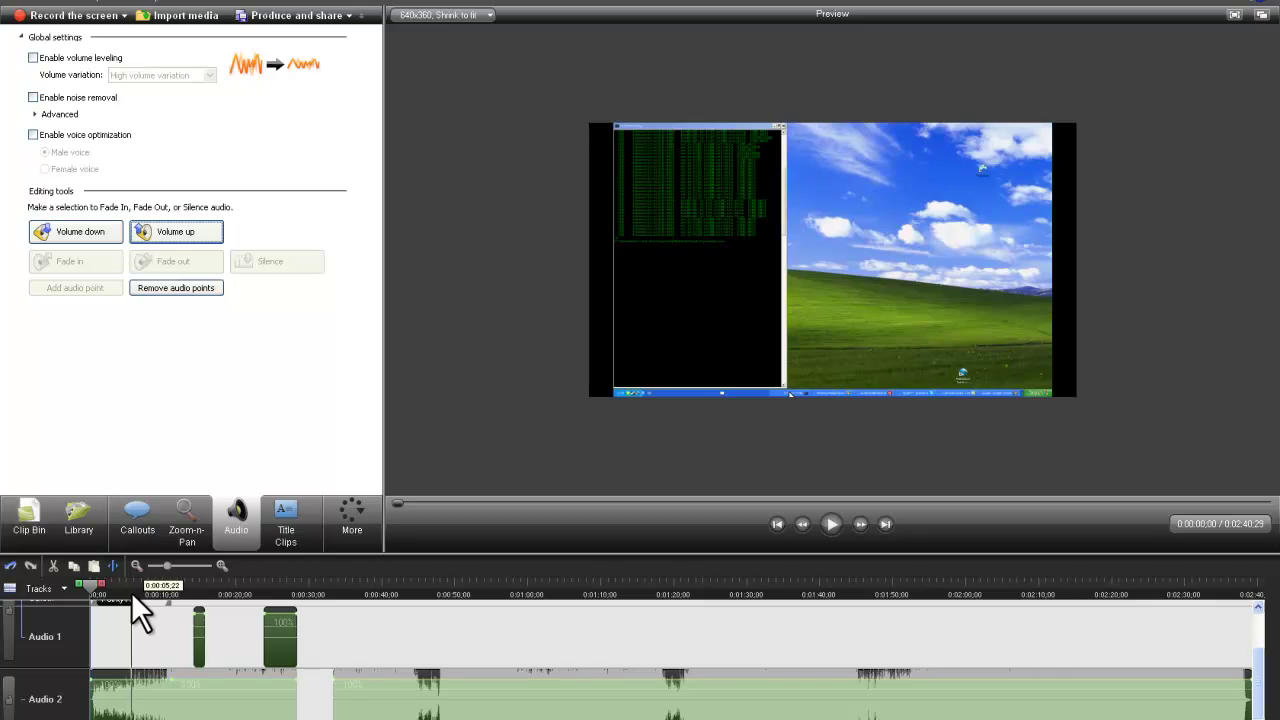
Play the timeline from the beginning to check the edited video and its audio
{"action": "left_click", "coordinate": [96, 584]}
{"action": "left_click_drag", "start_coordinate": [103, 582], "coordinate": [56, 579]}
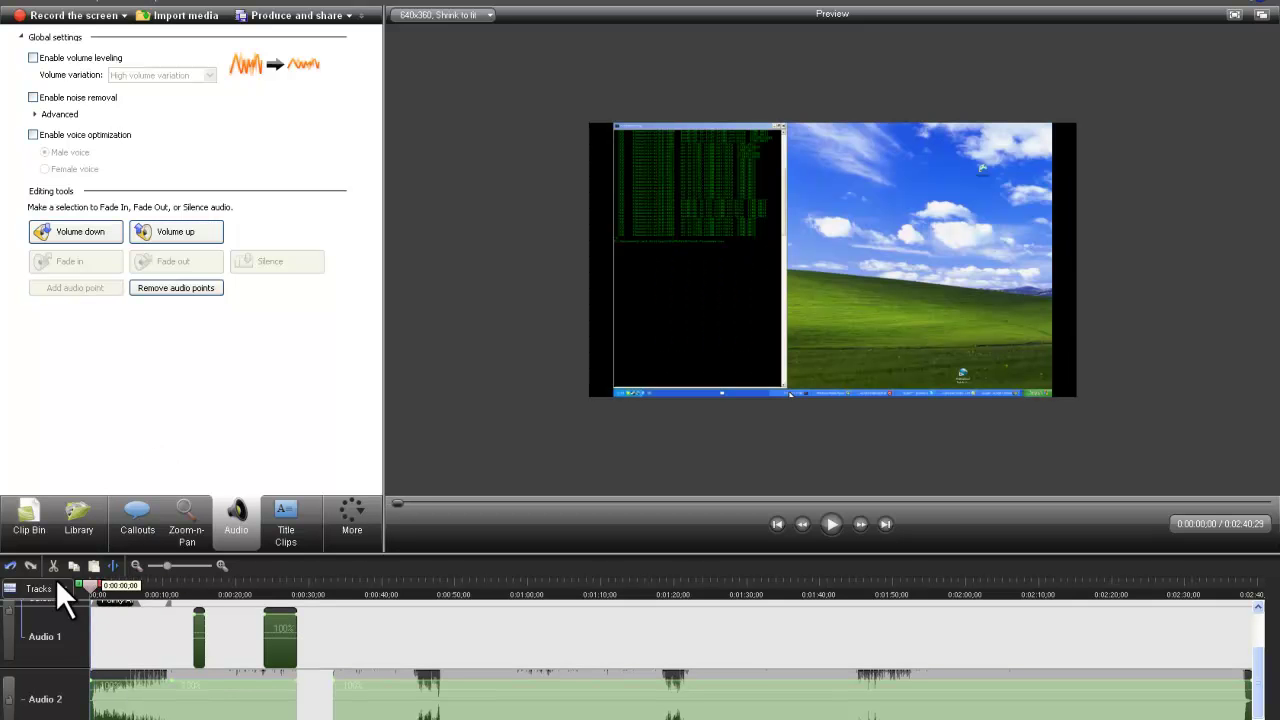
{"action": "left_click", "coordinate": [830, 522]}
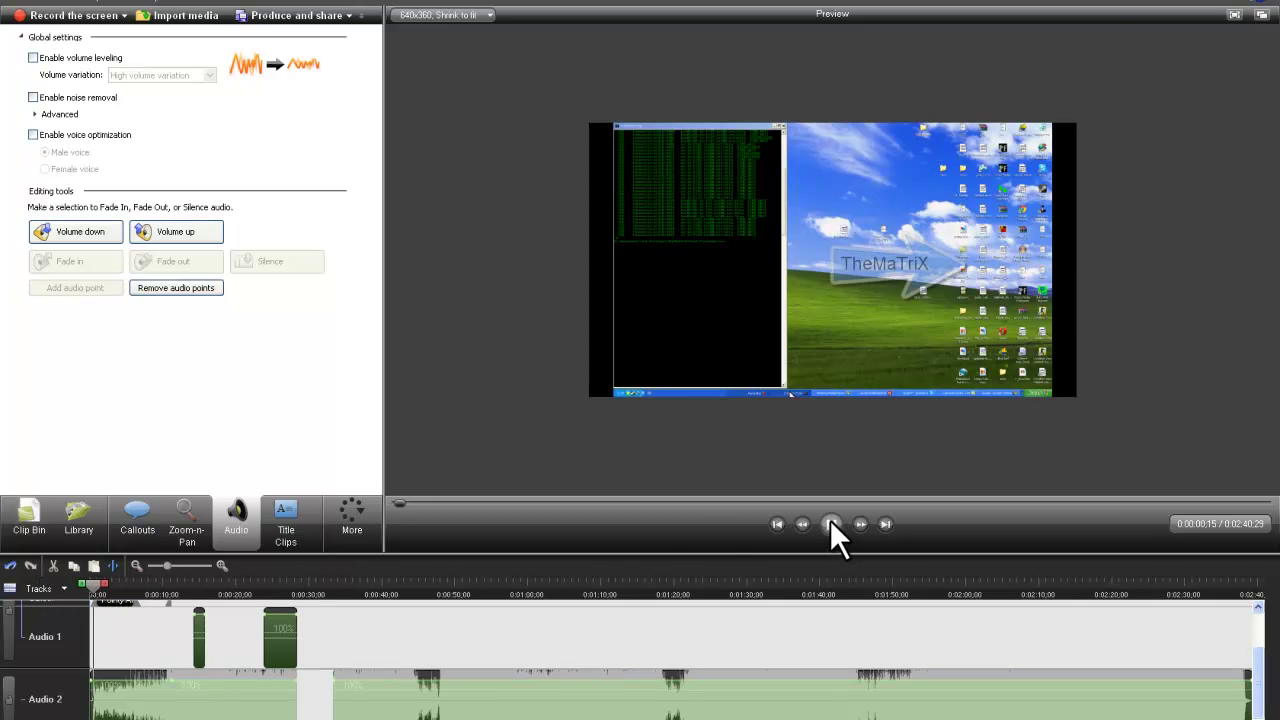